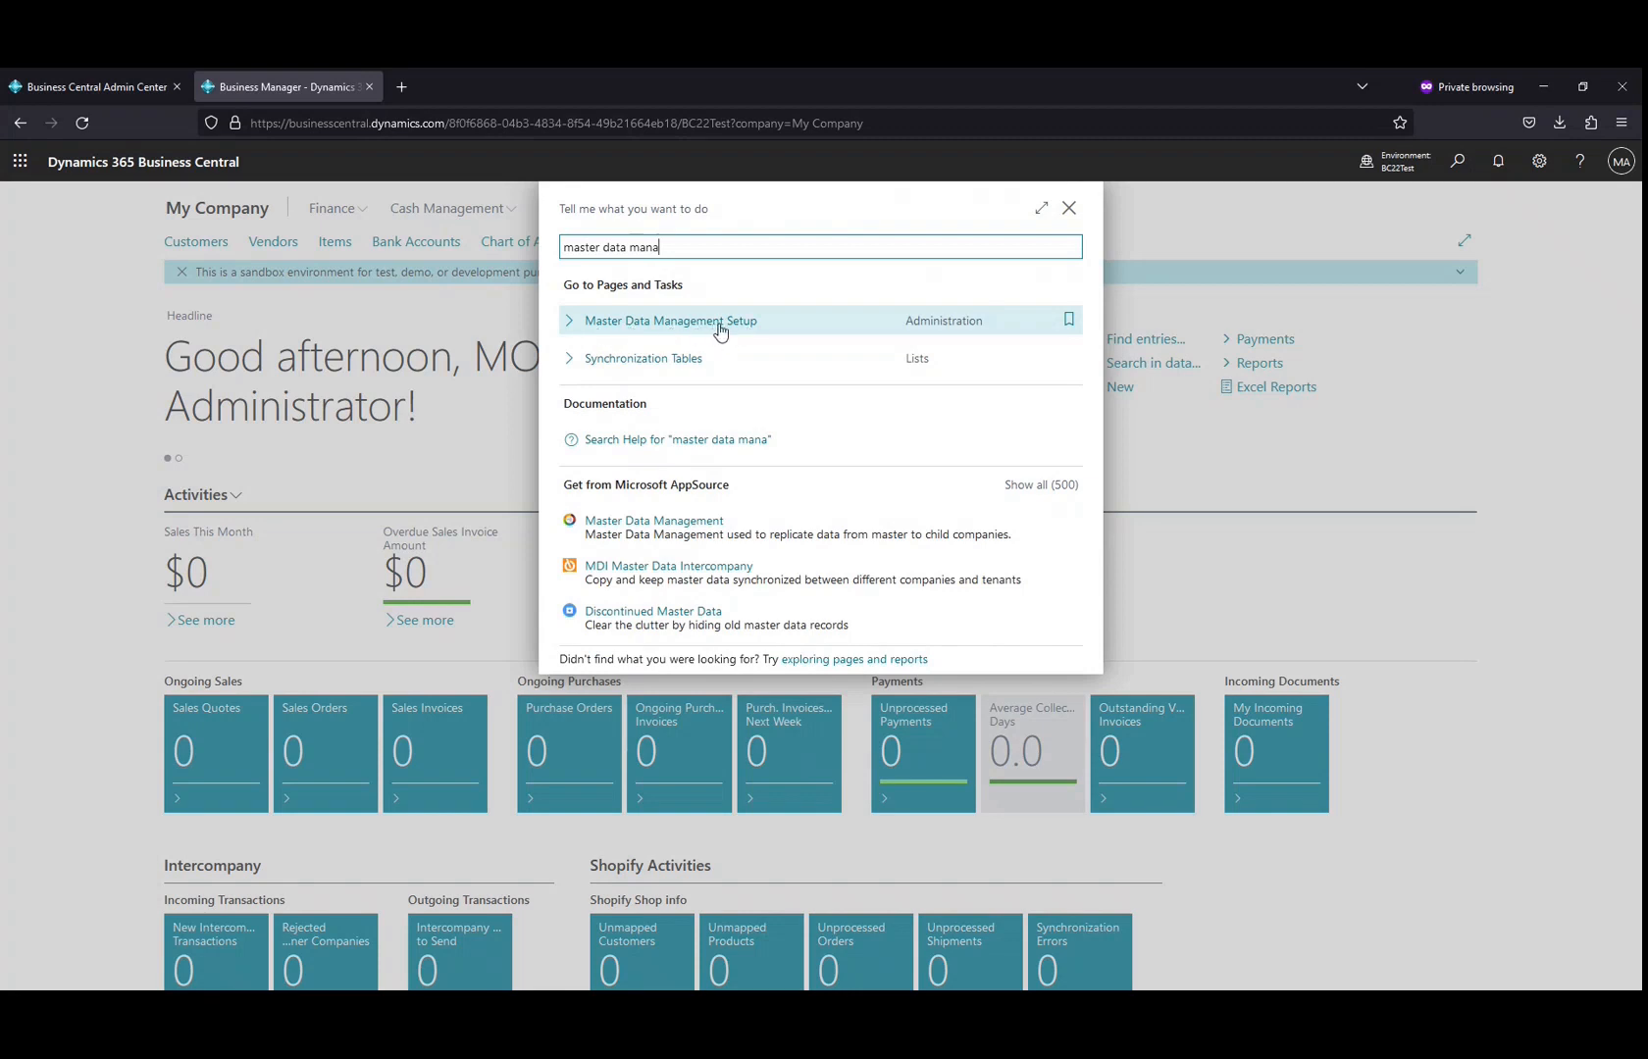
Open Master Data Management Setup and set the source company to CRONUS Canada, Inc.
click(656, 331)
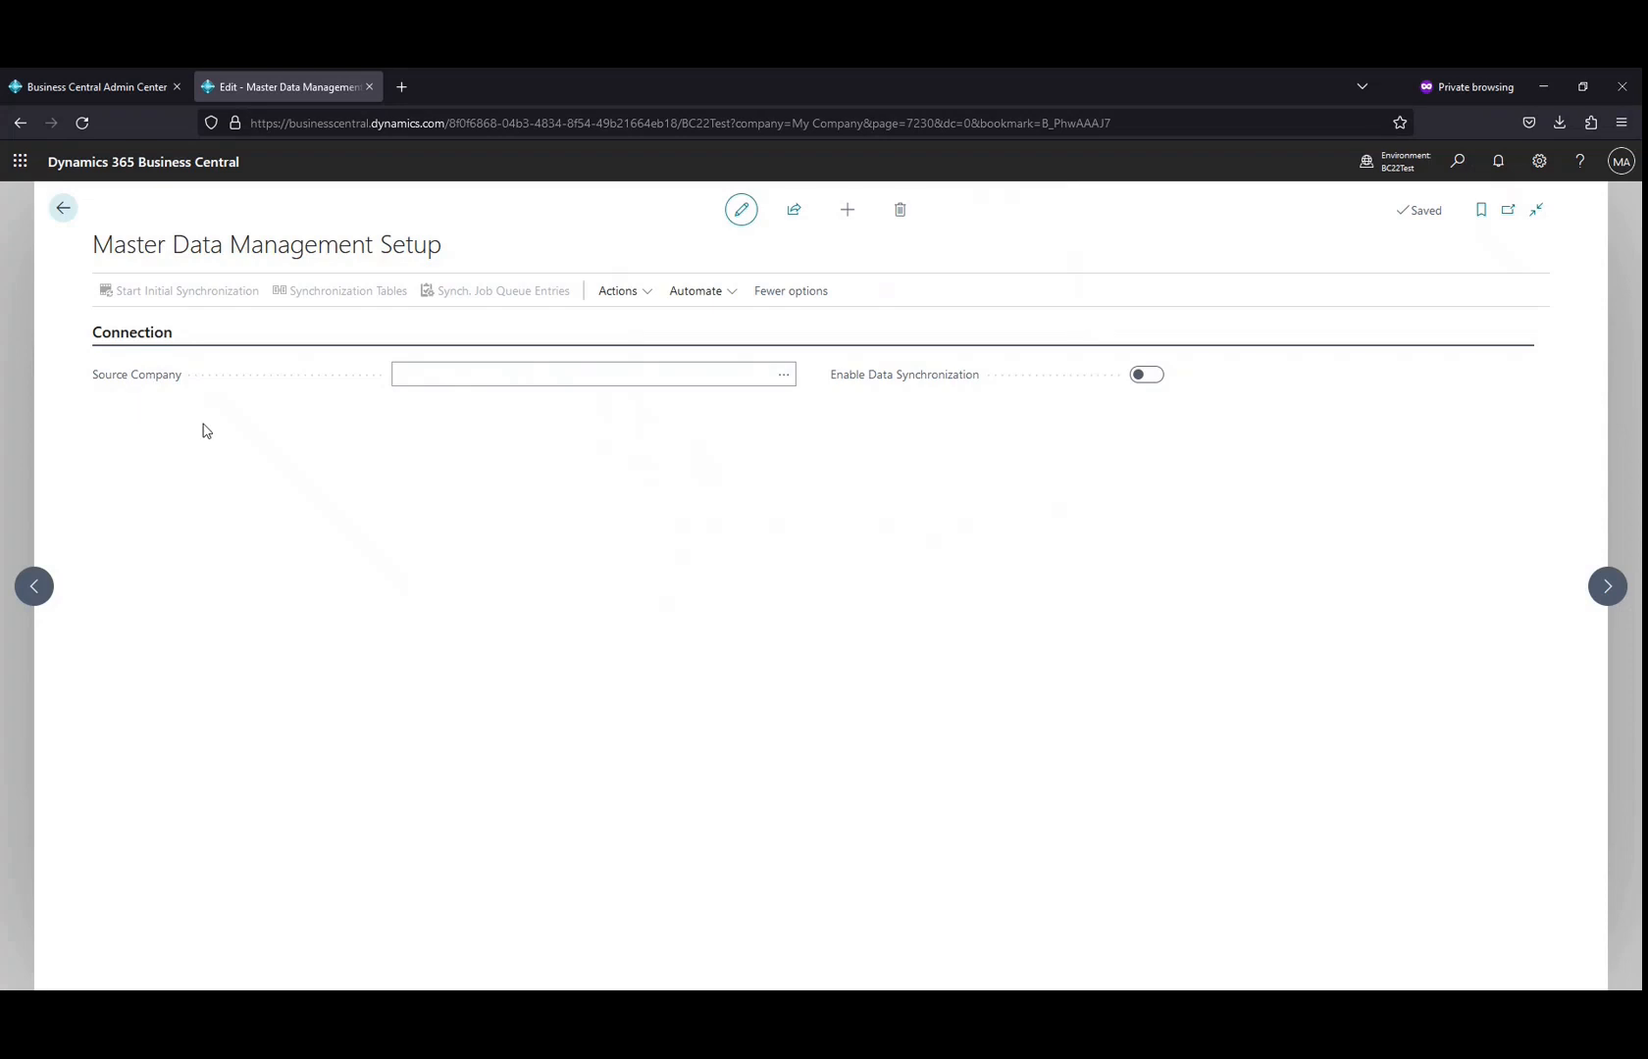
click(666, 379)
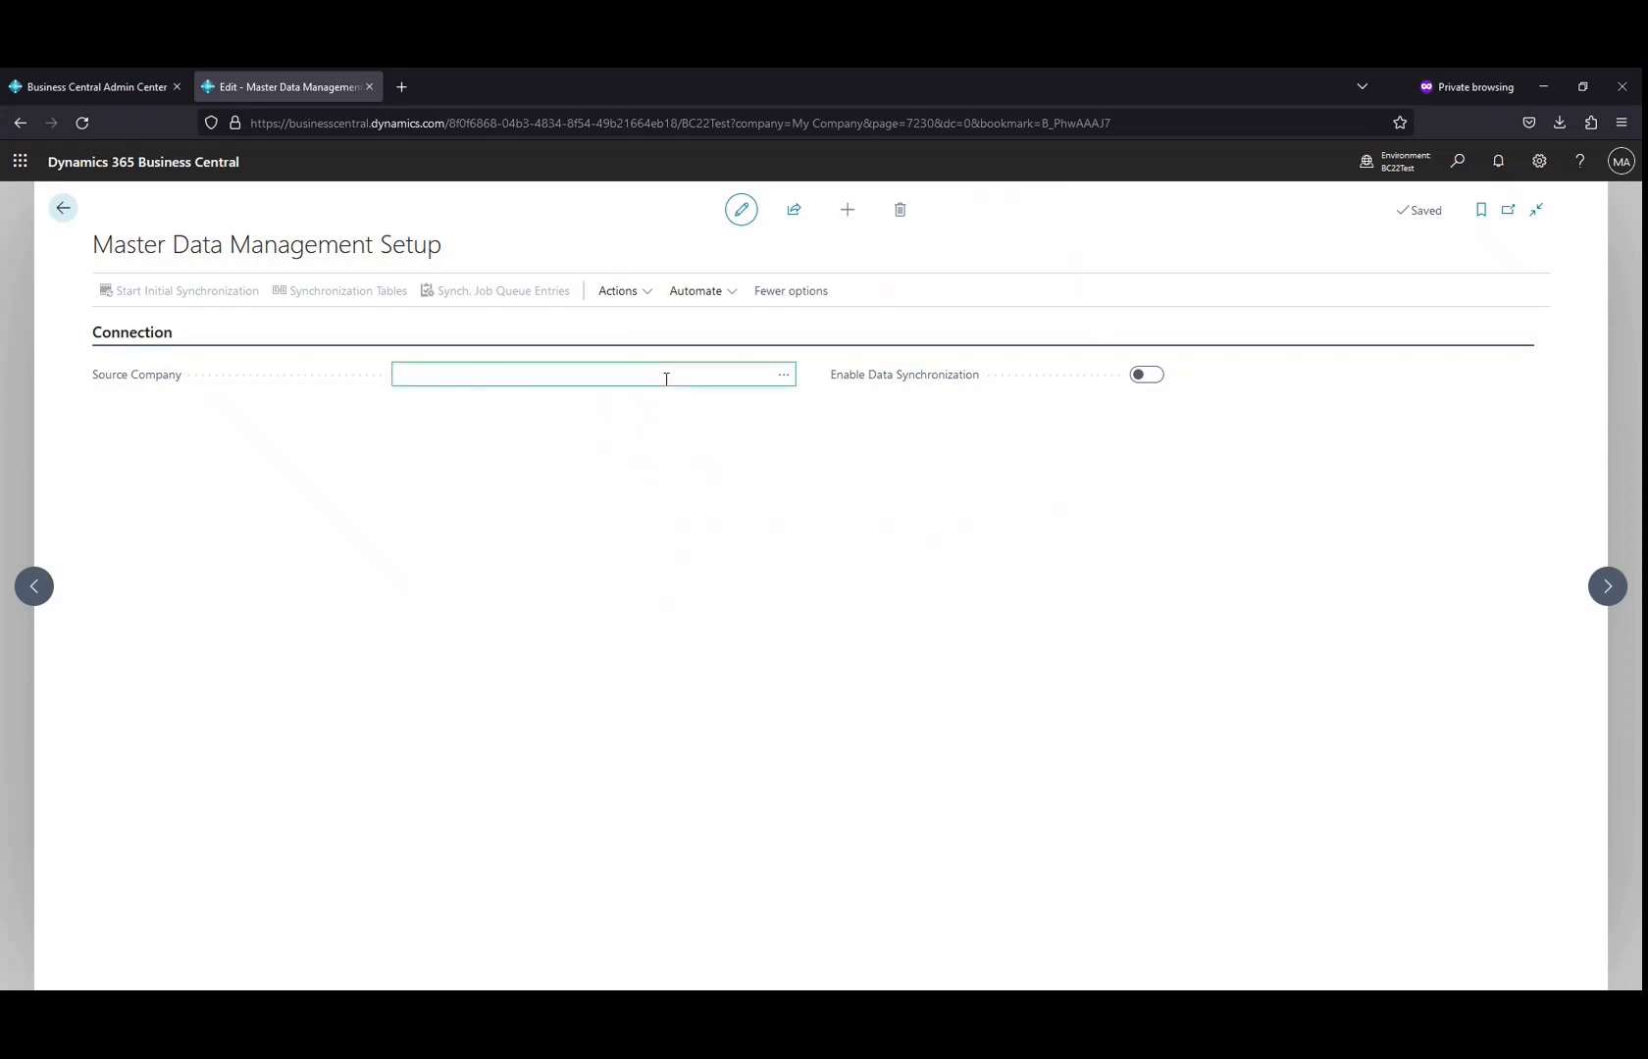
click(666, 379)
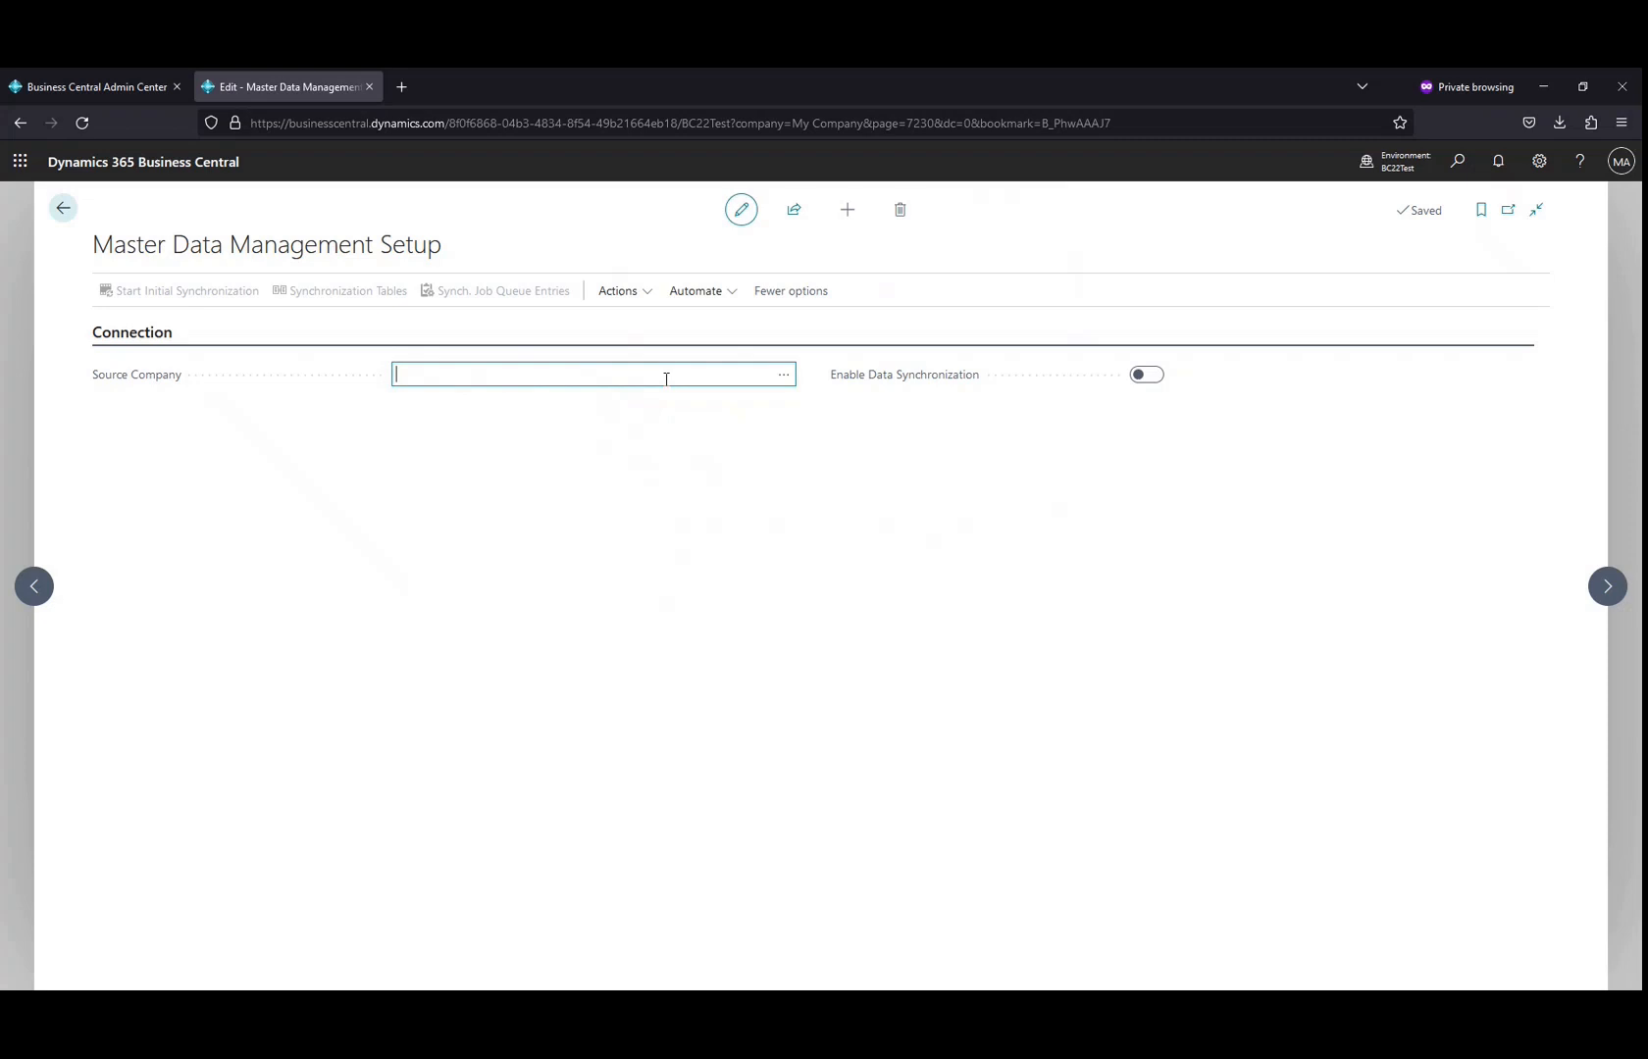
click(781, 378)
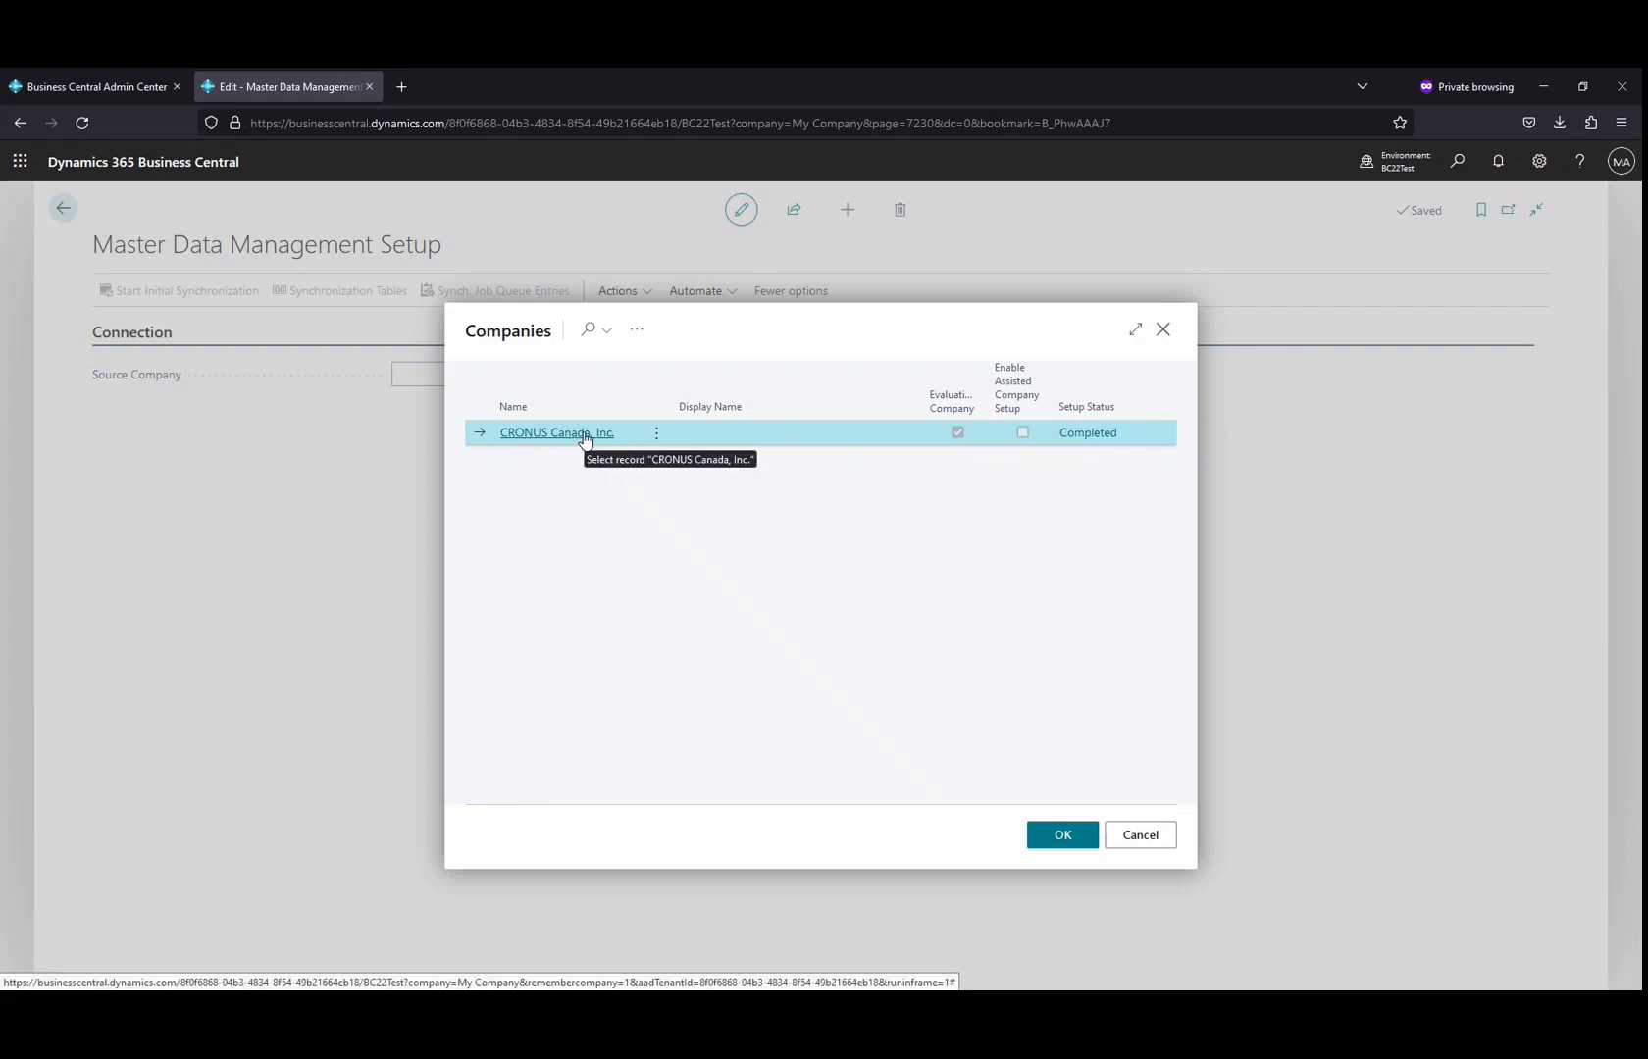
click(1069, 842)
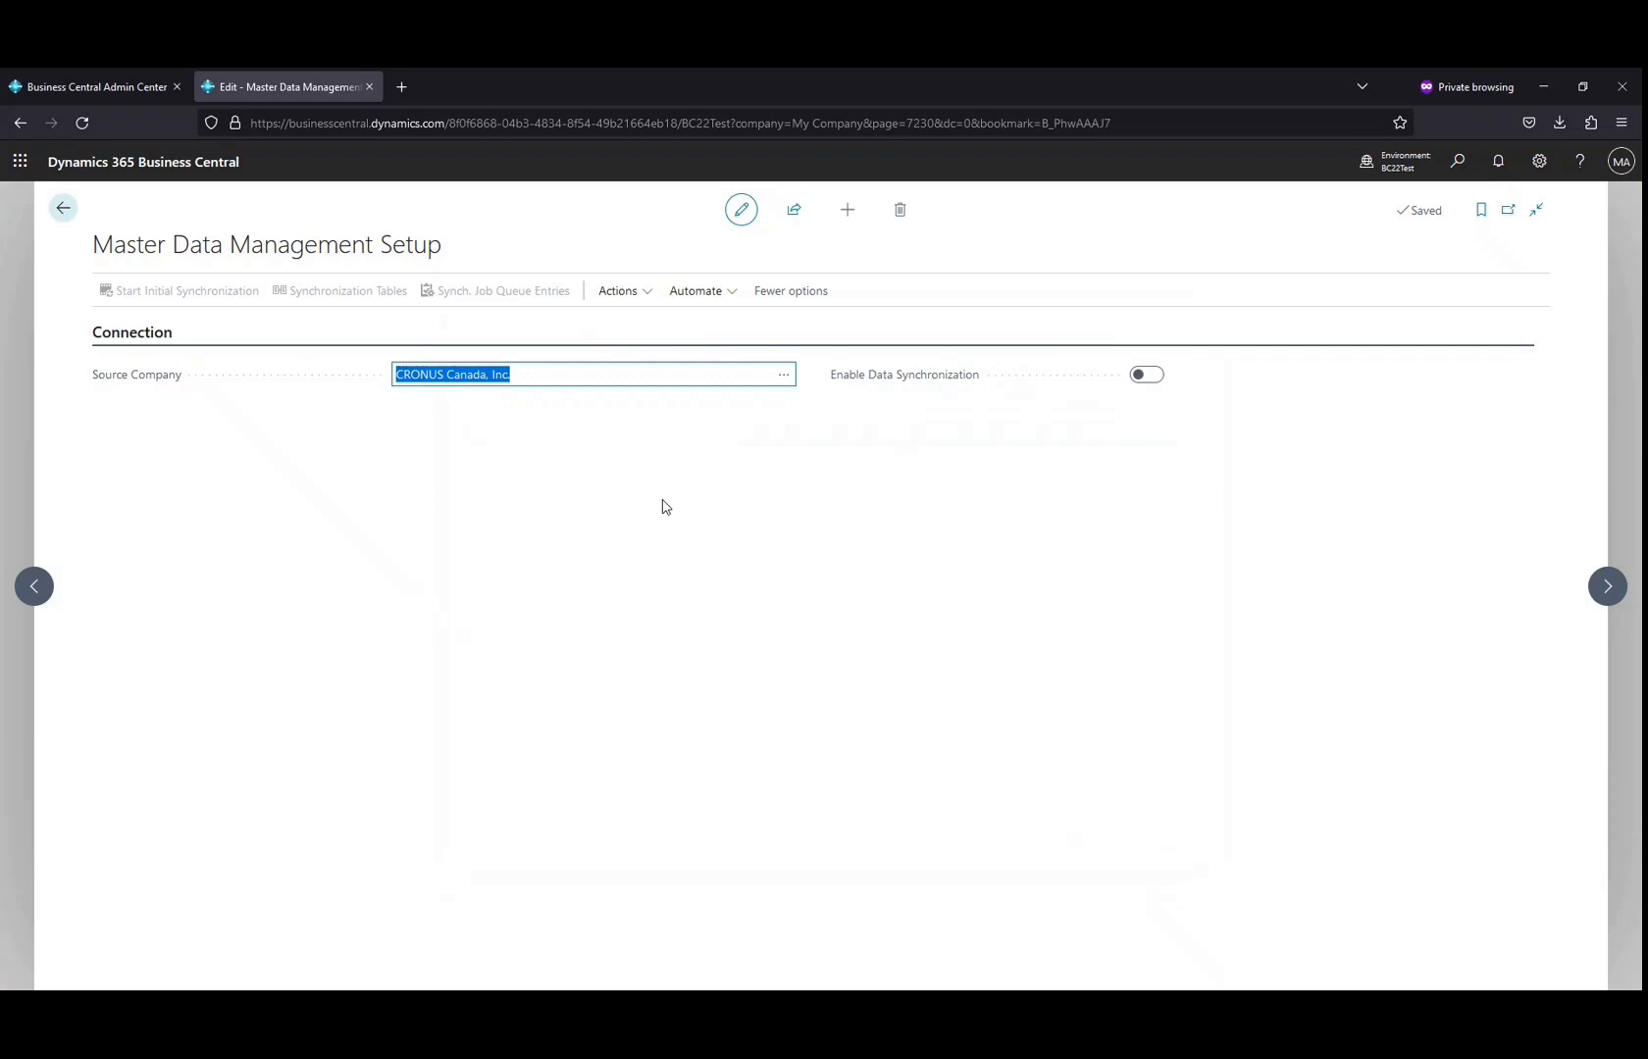
Enable data synchronization with the source company and acknowledge the information message.
mouse_move(863, 389)
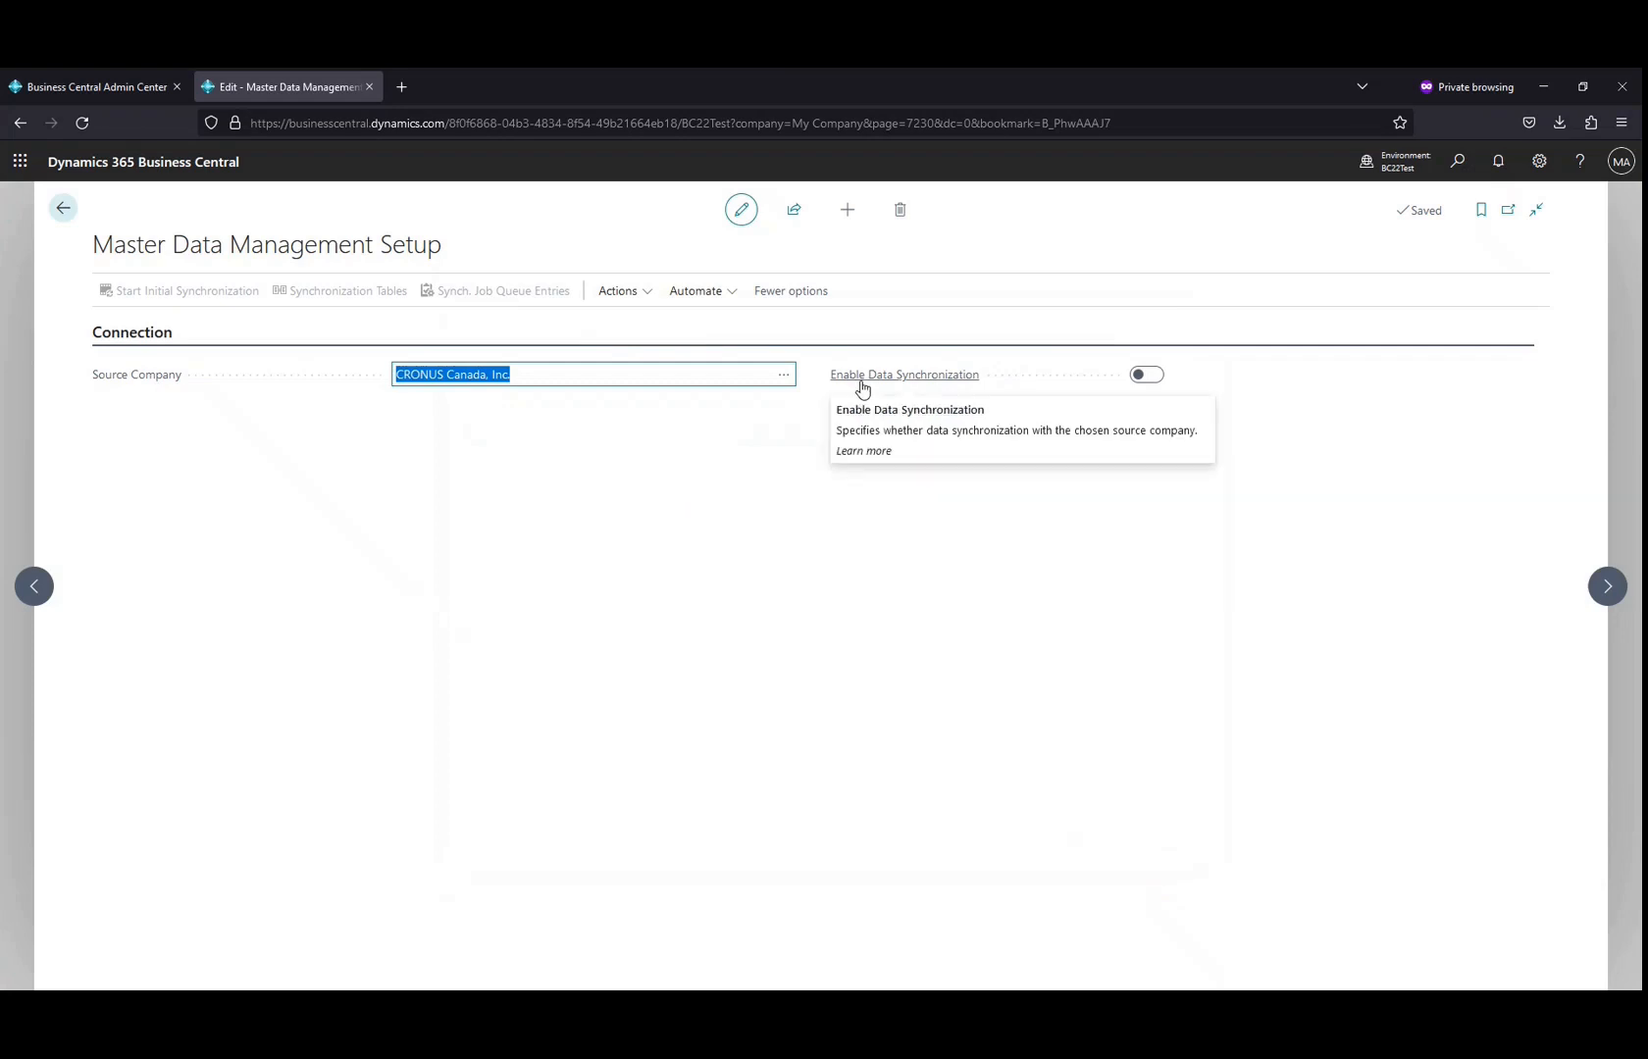
click(1159, 379)
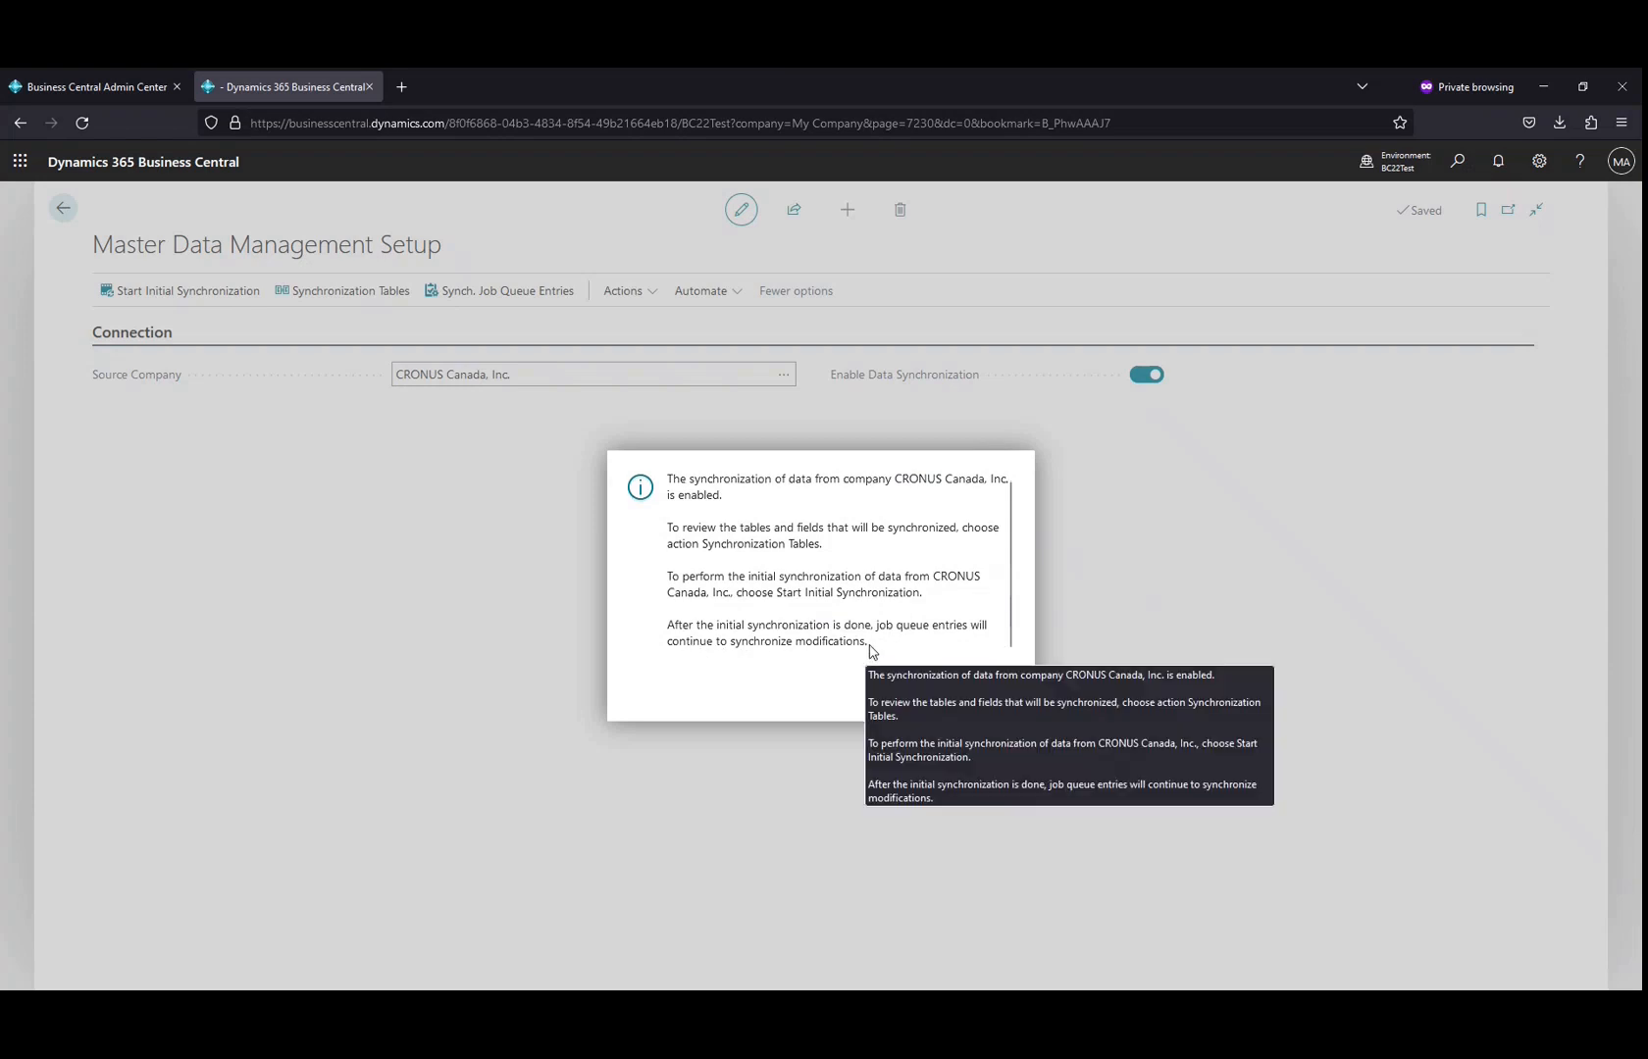
scroll(745, 574, down, 1)
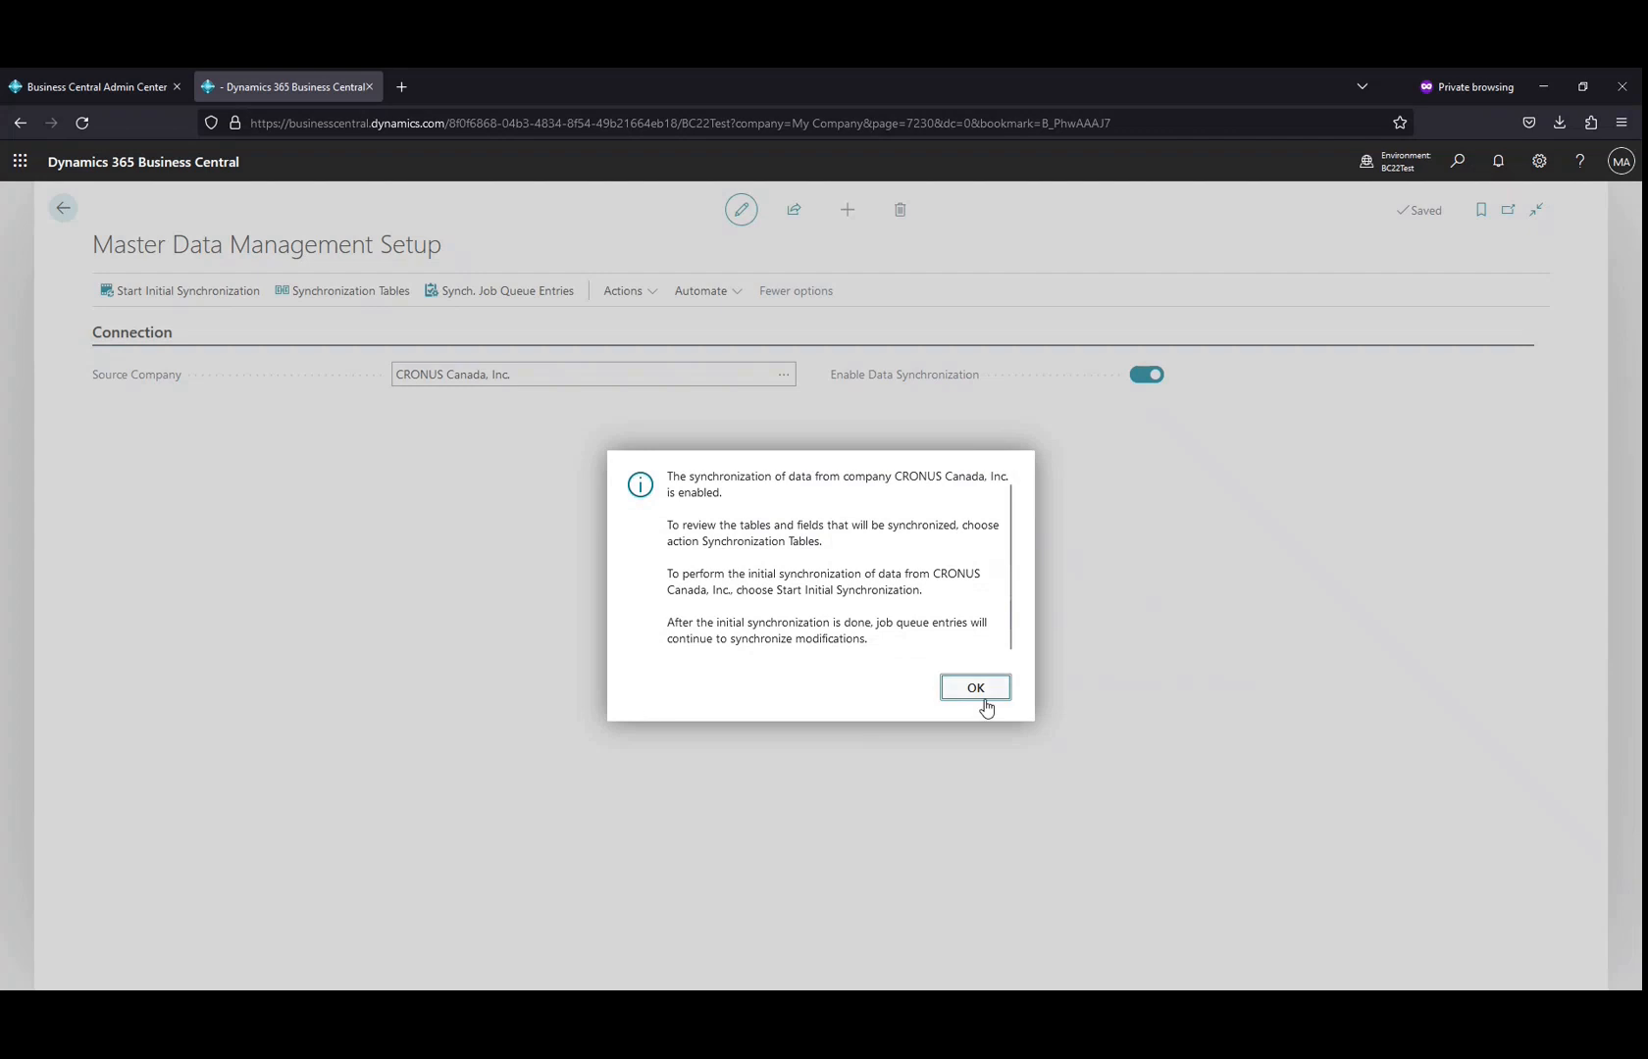
click(976, 688)
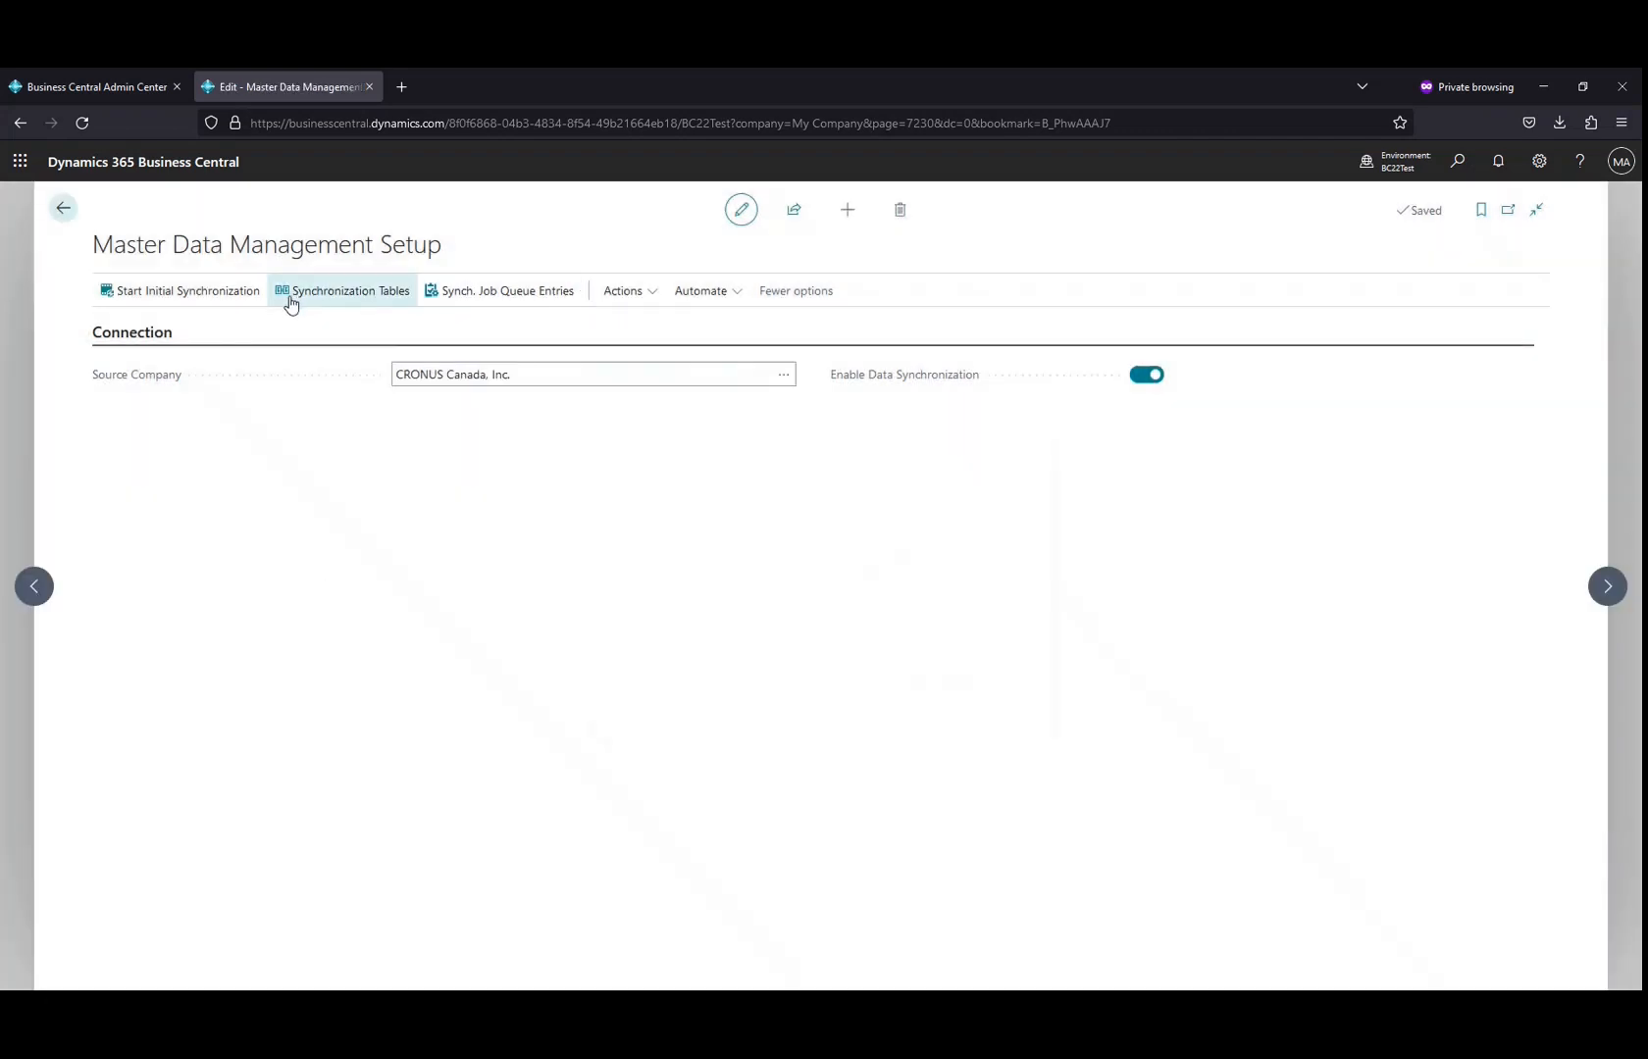
Open the synchronization tables and review which tables are listed for synchronization.
click(342, 294)
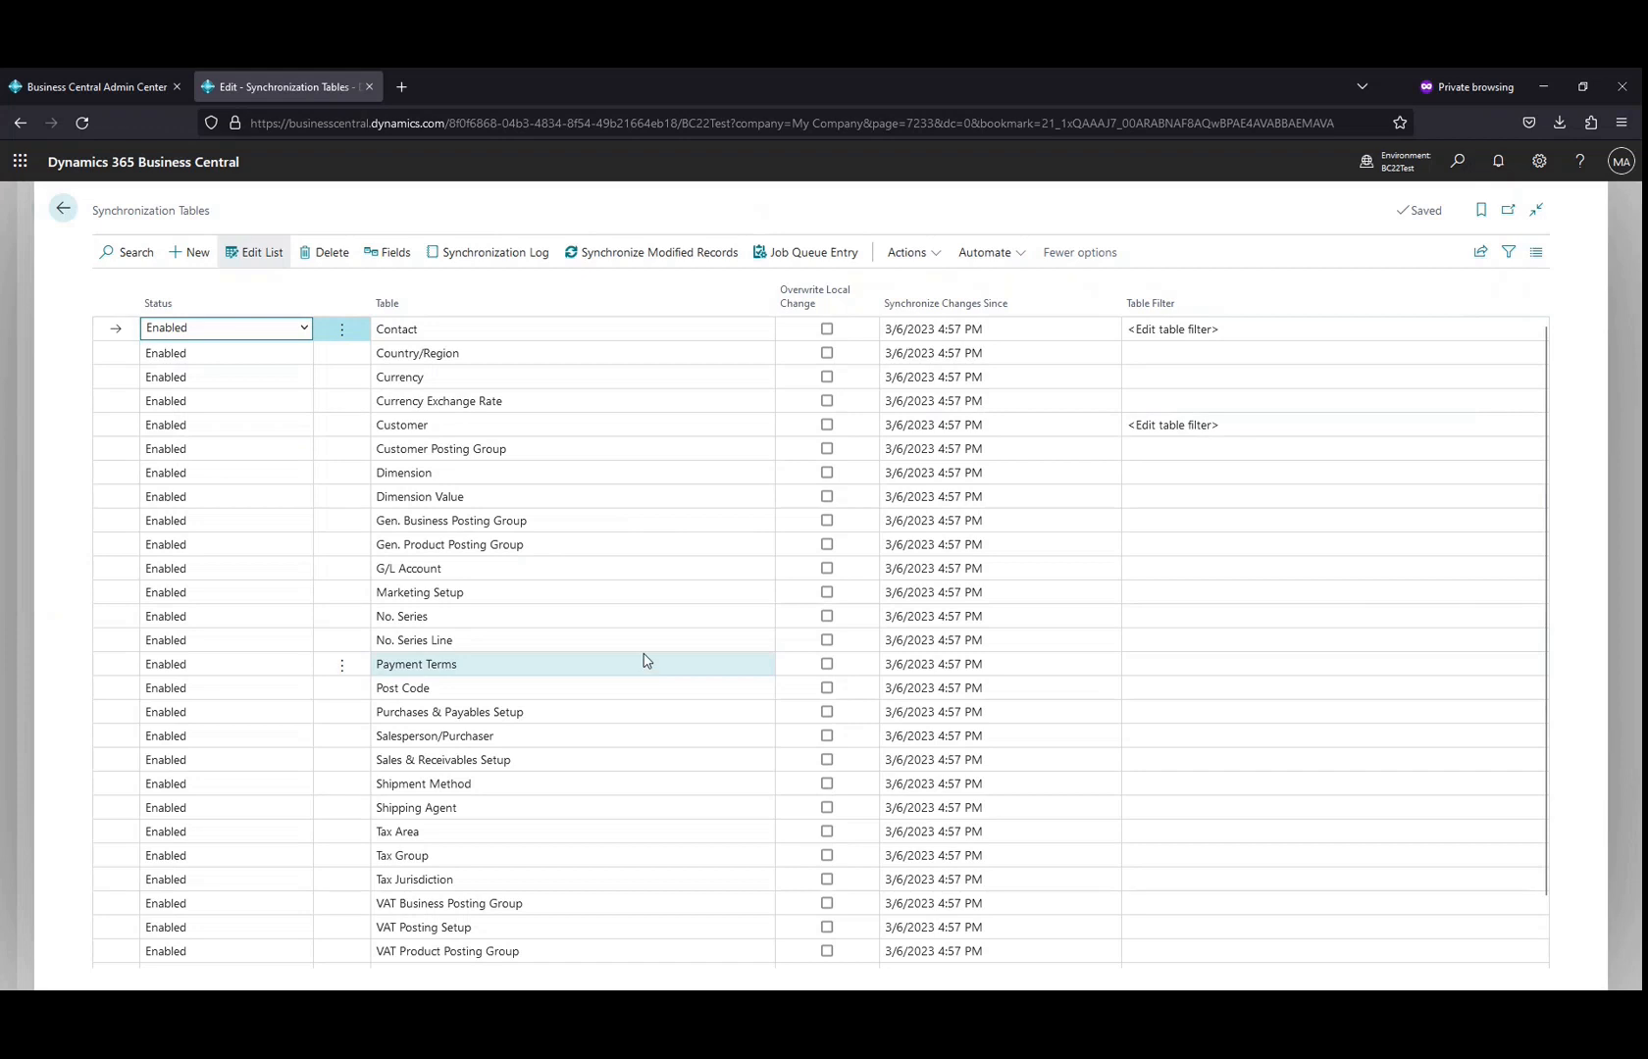
scroll(603, 588, down, 1)
scroll(606, 592, up, 1)
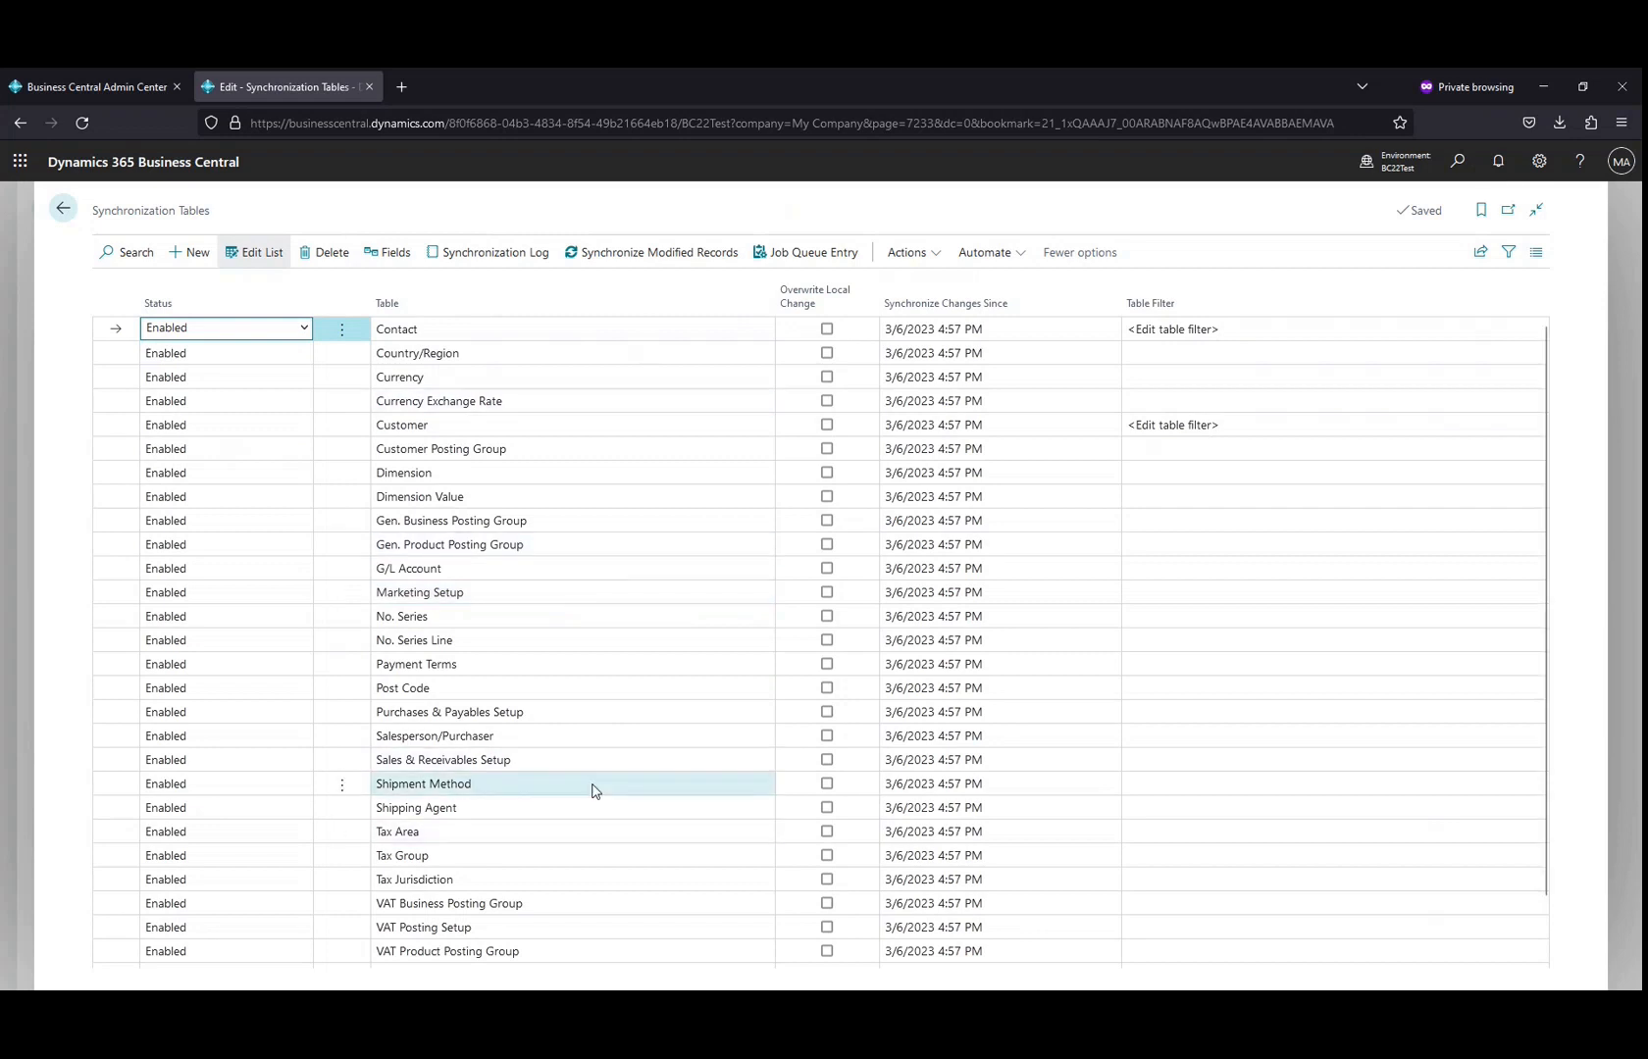
scroll(591, 790, down, 1)
scroll(592, 791, up, 1)
Browse the table objects available for a new synchronization table entry, and leave the list without adding one.
scroll(592, 791, down, 1)
scroll(591, 791, down, 2)
click(202, 963)
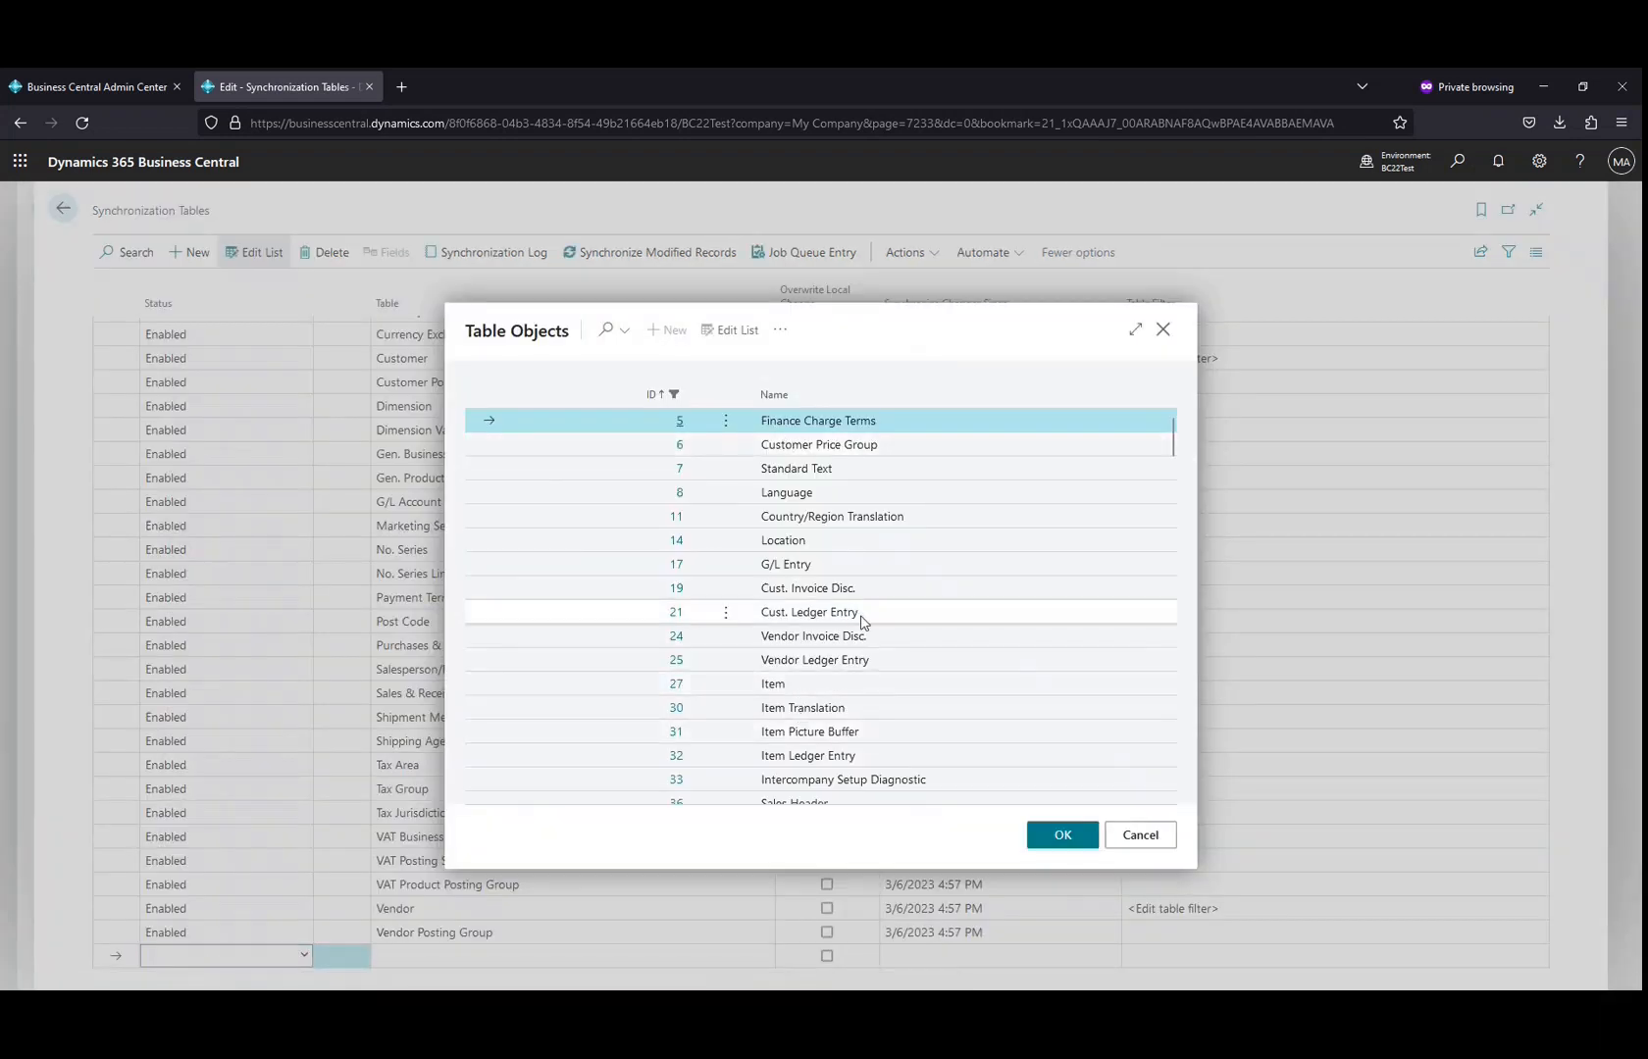
scroll(863, 623, down, 2)
scroll(861, 624, down, 2)
scroll(860, 625, up, 4)
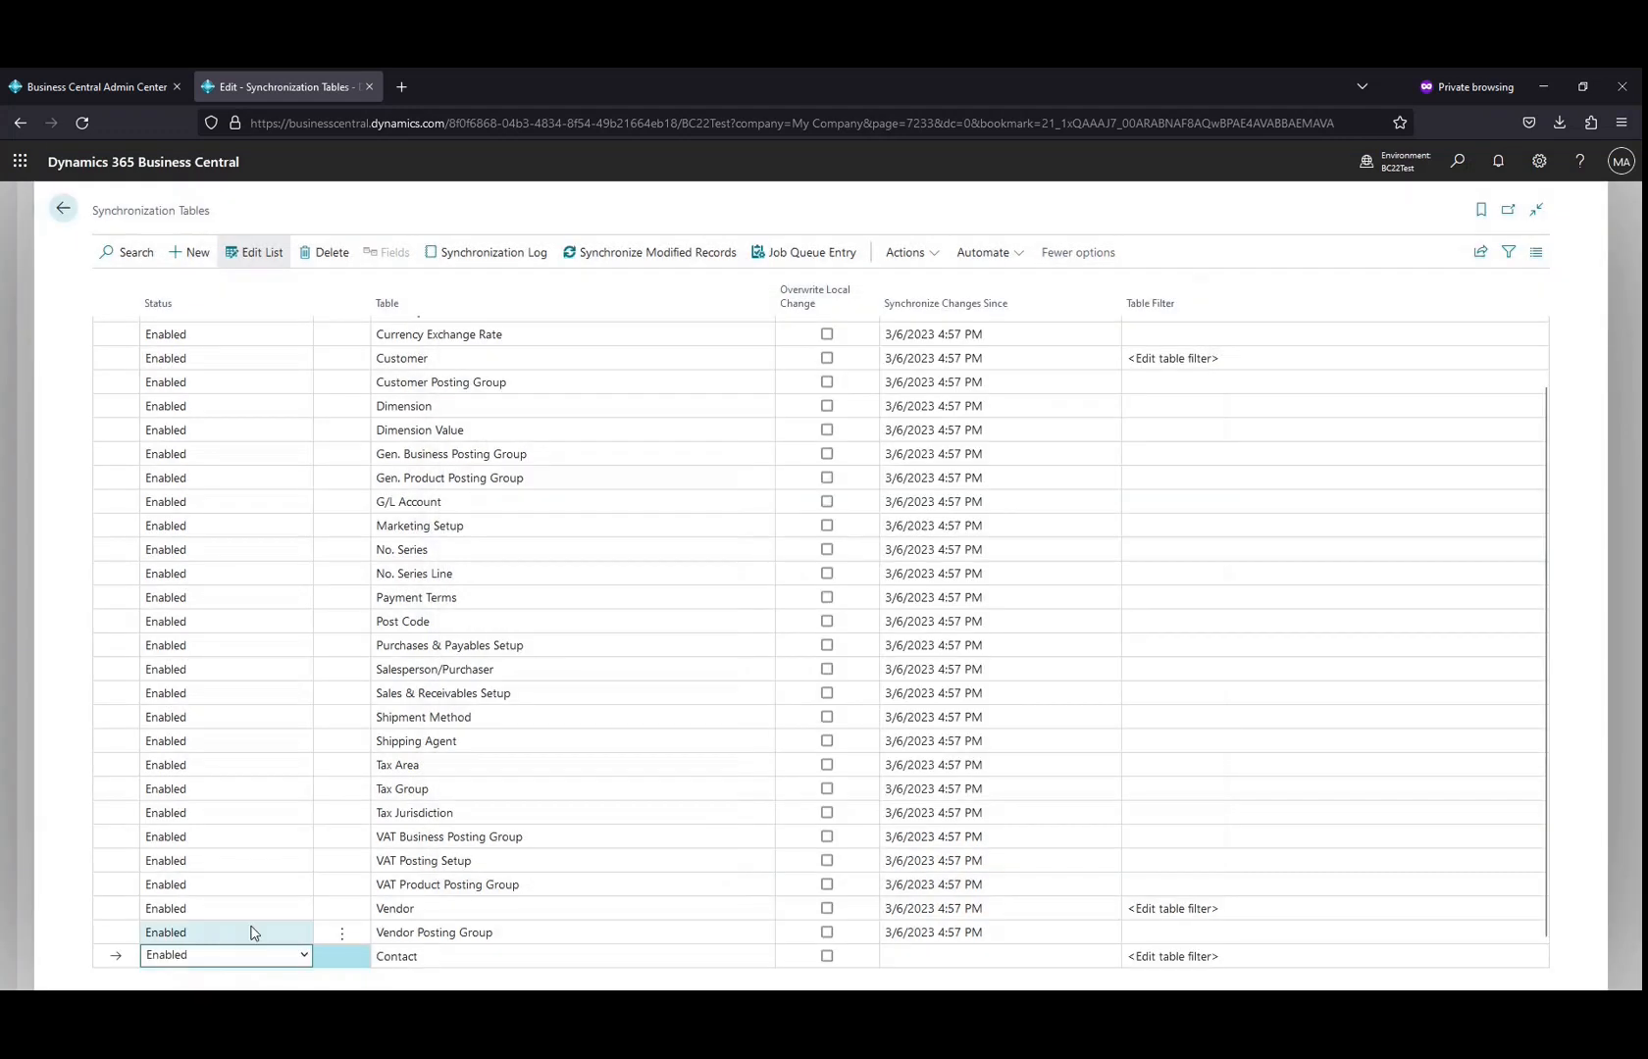
click(254, 931)
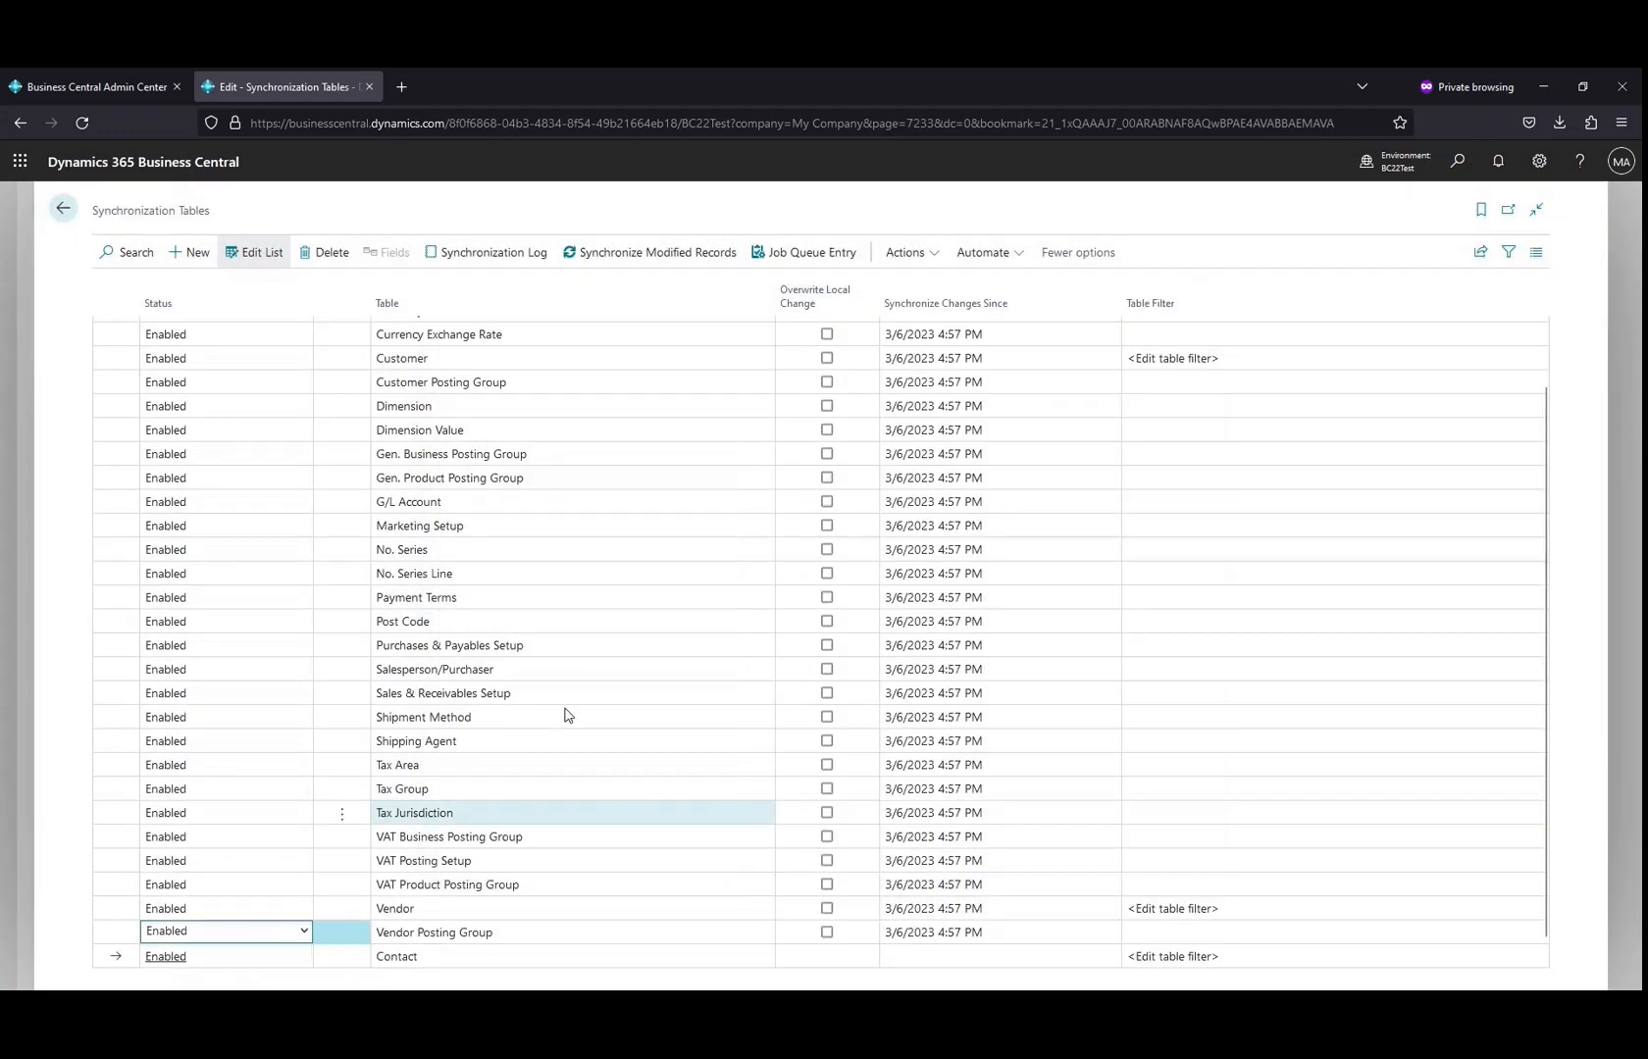
scroll(556, 728, up, 1)
click(186, 335)
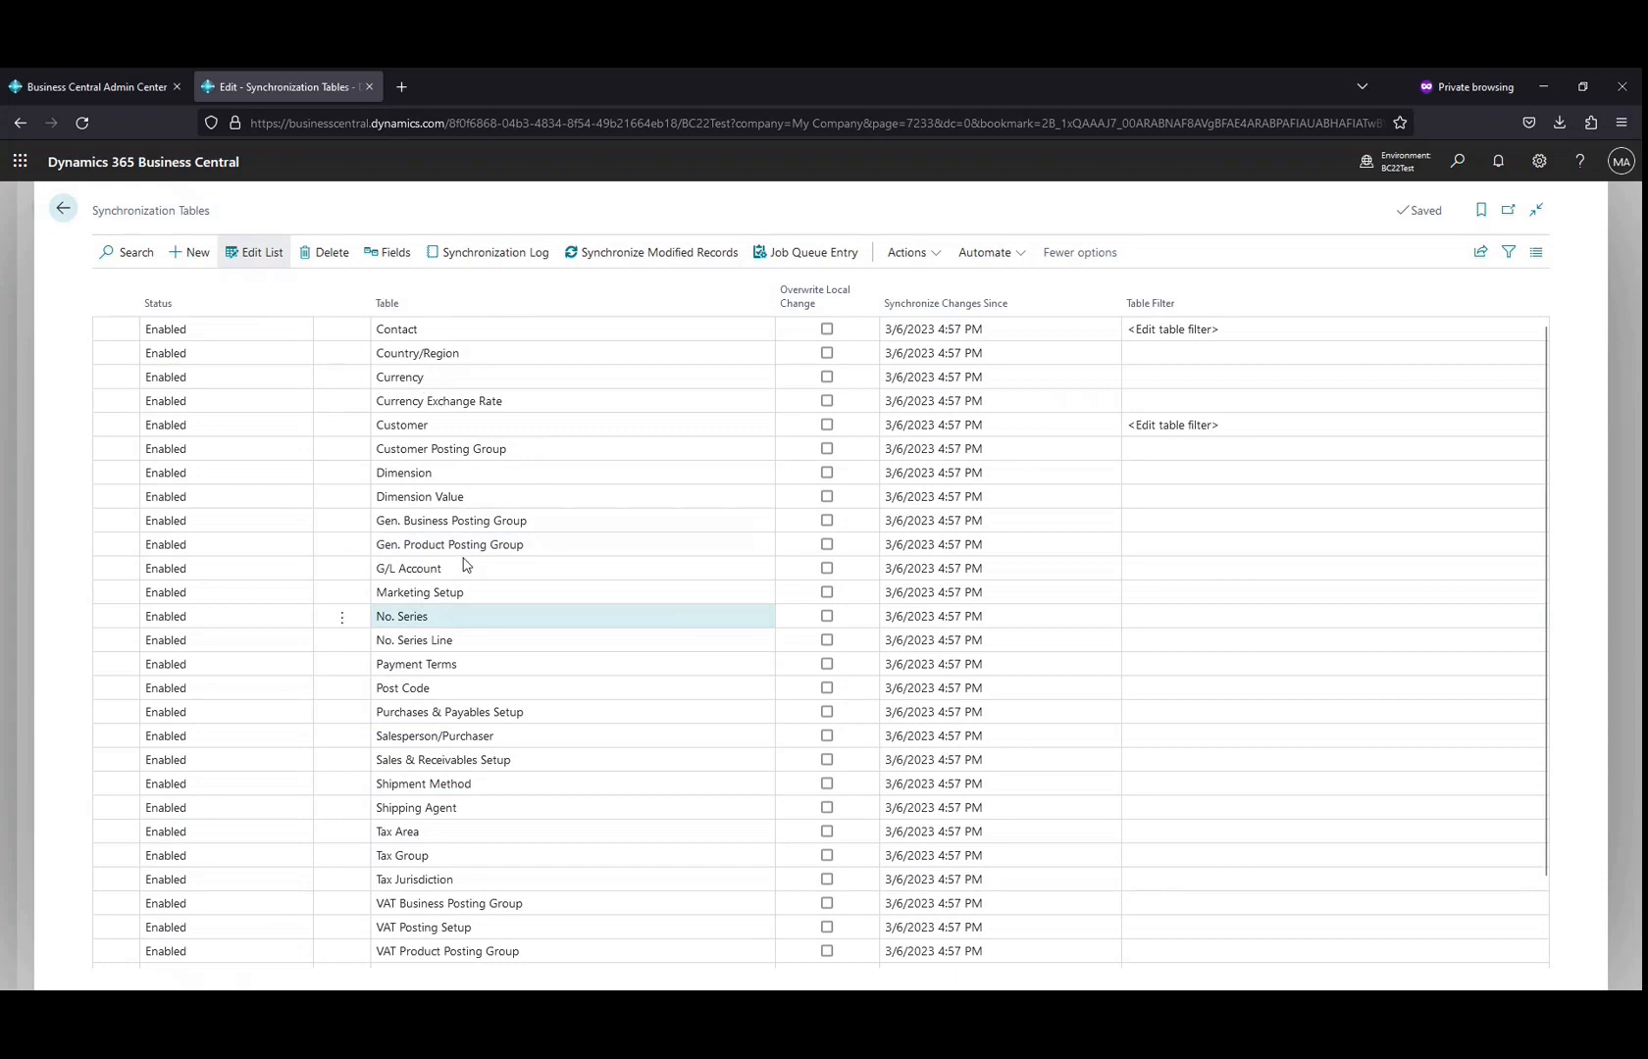
Open the synchronization fields of the Customer table and examine the status of each field.
click(447, 427)
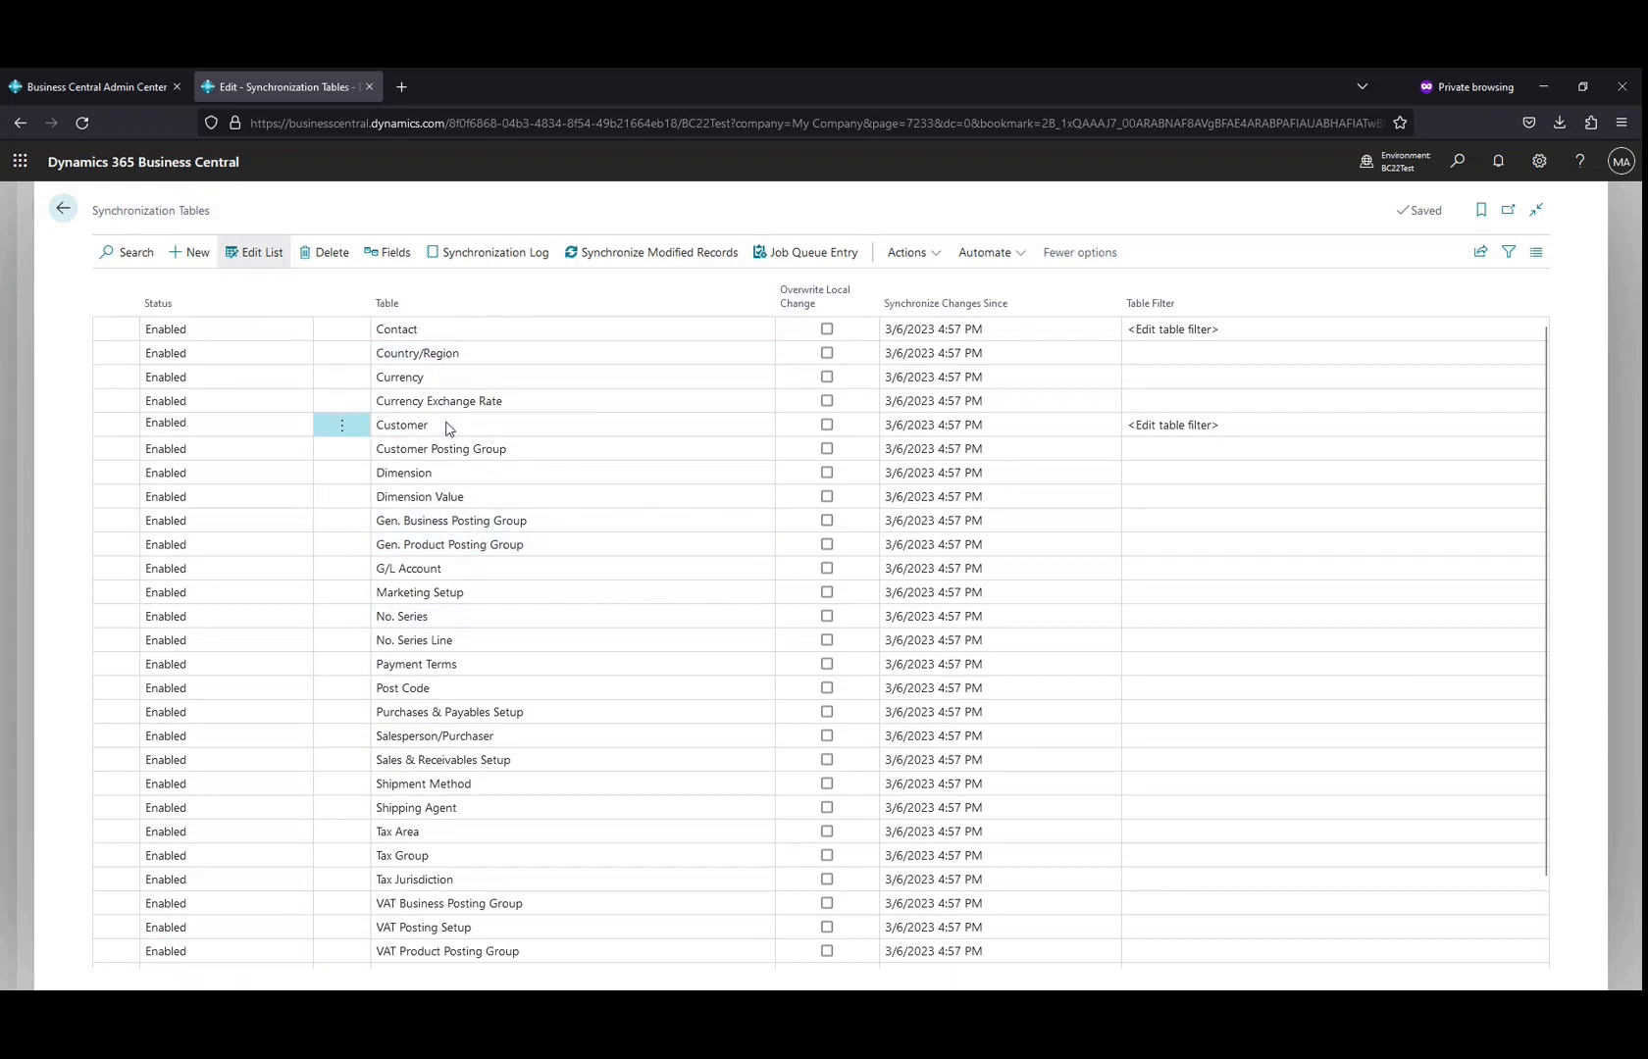
click(397, 257)
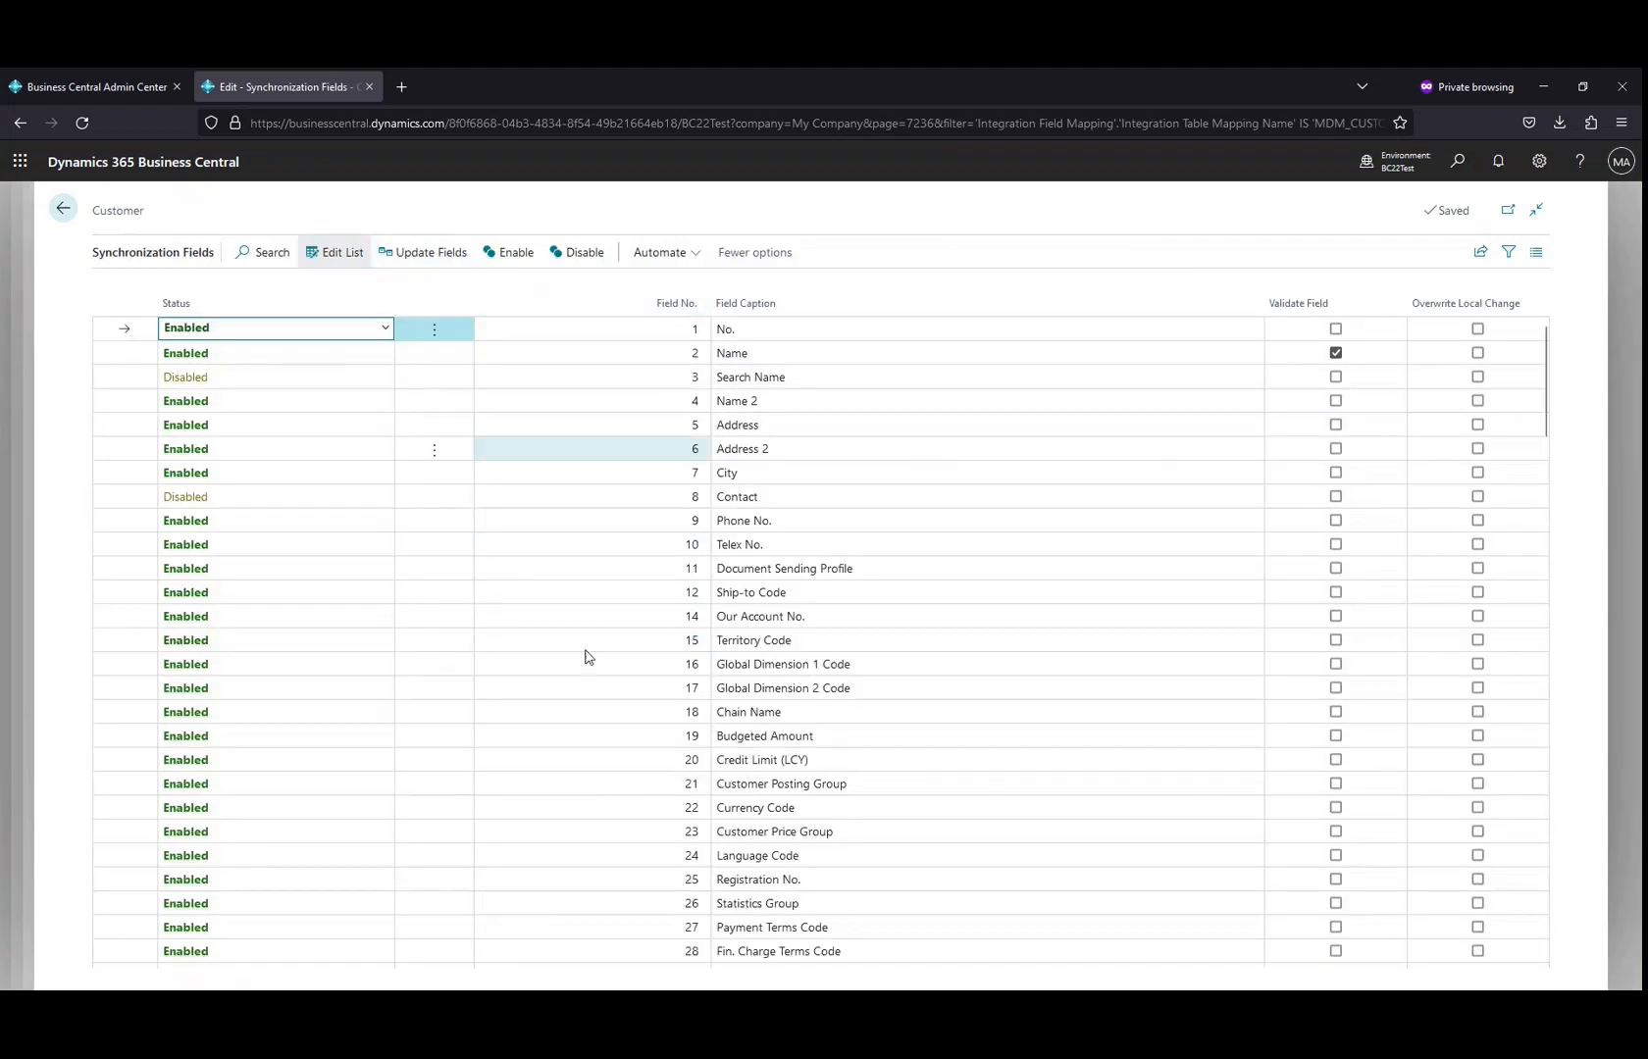
scroll(581, 813, down, 5)
scroll(580, 813, down, 12)
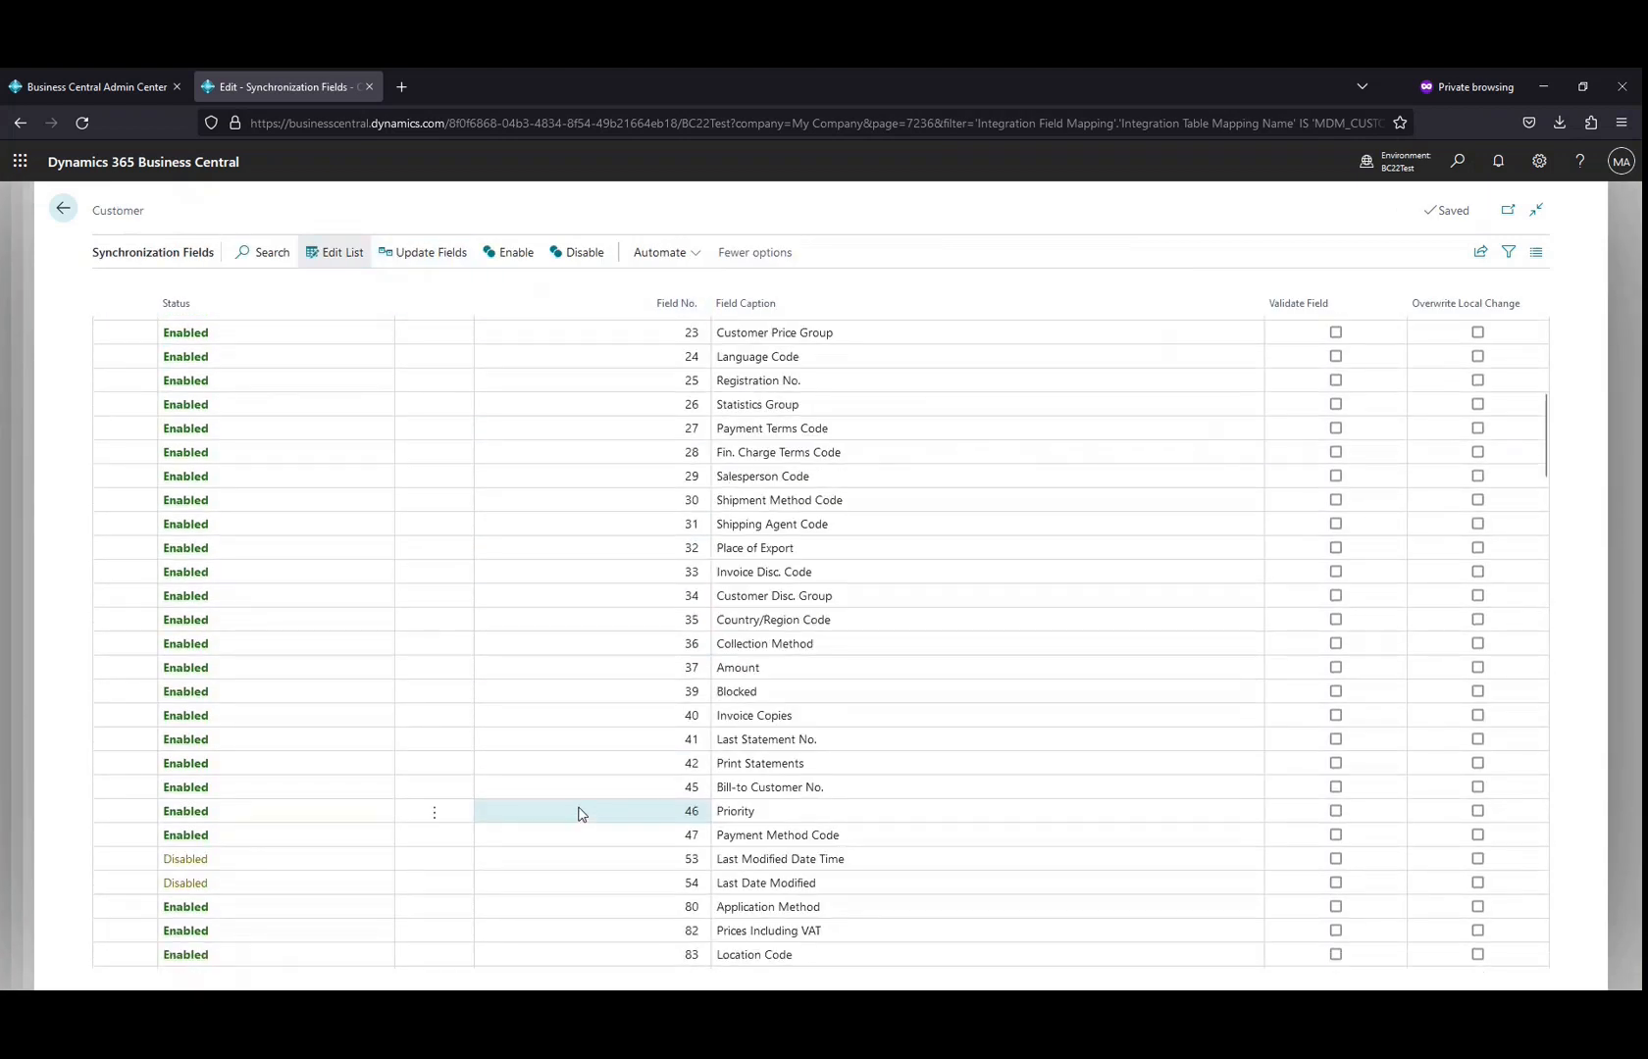
scroll(580, 813, up, 17)
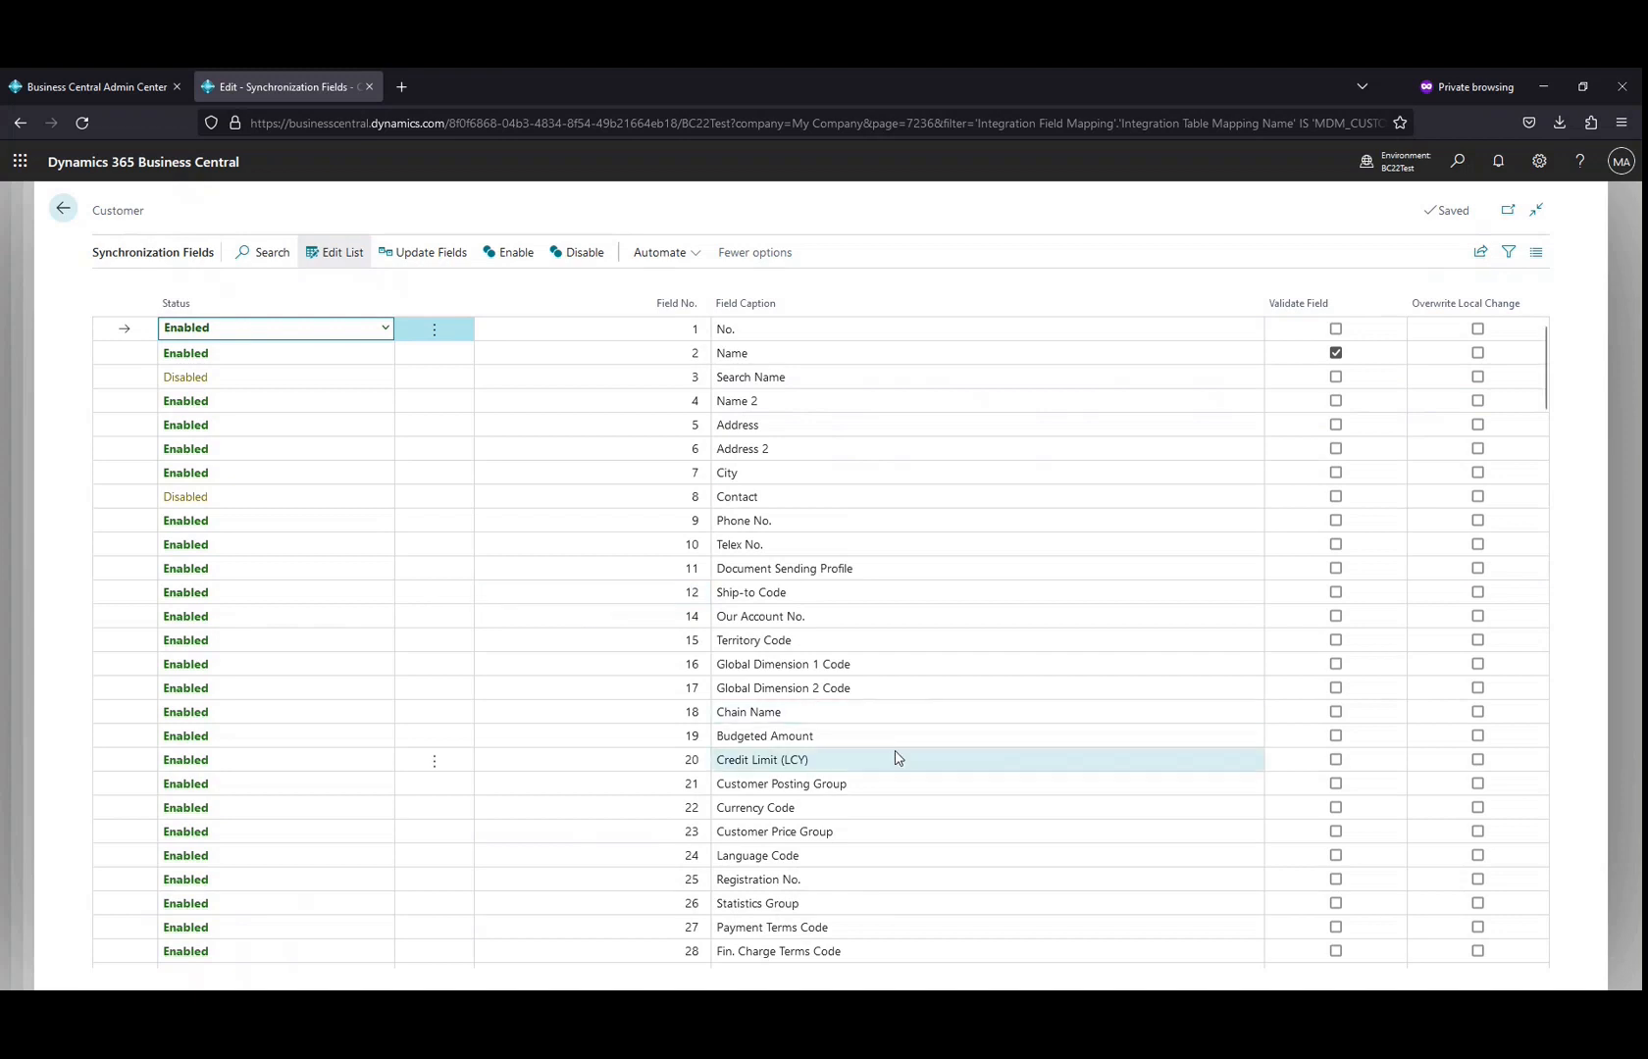
scroll(893, 753, down, 20)
scroll(894, 753, up, 20)
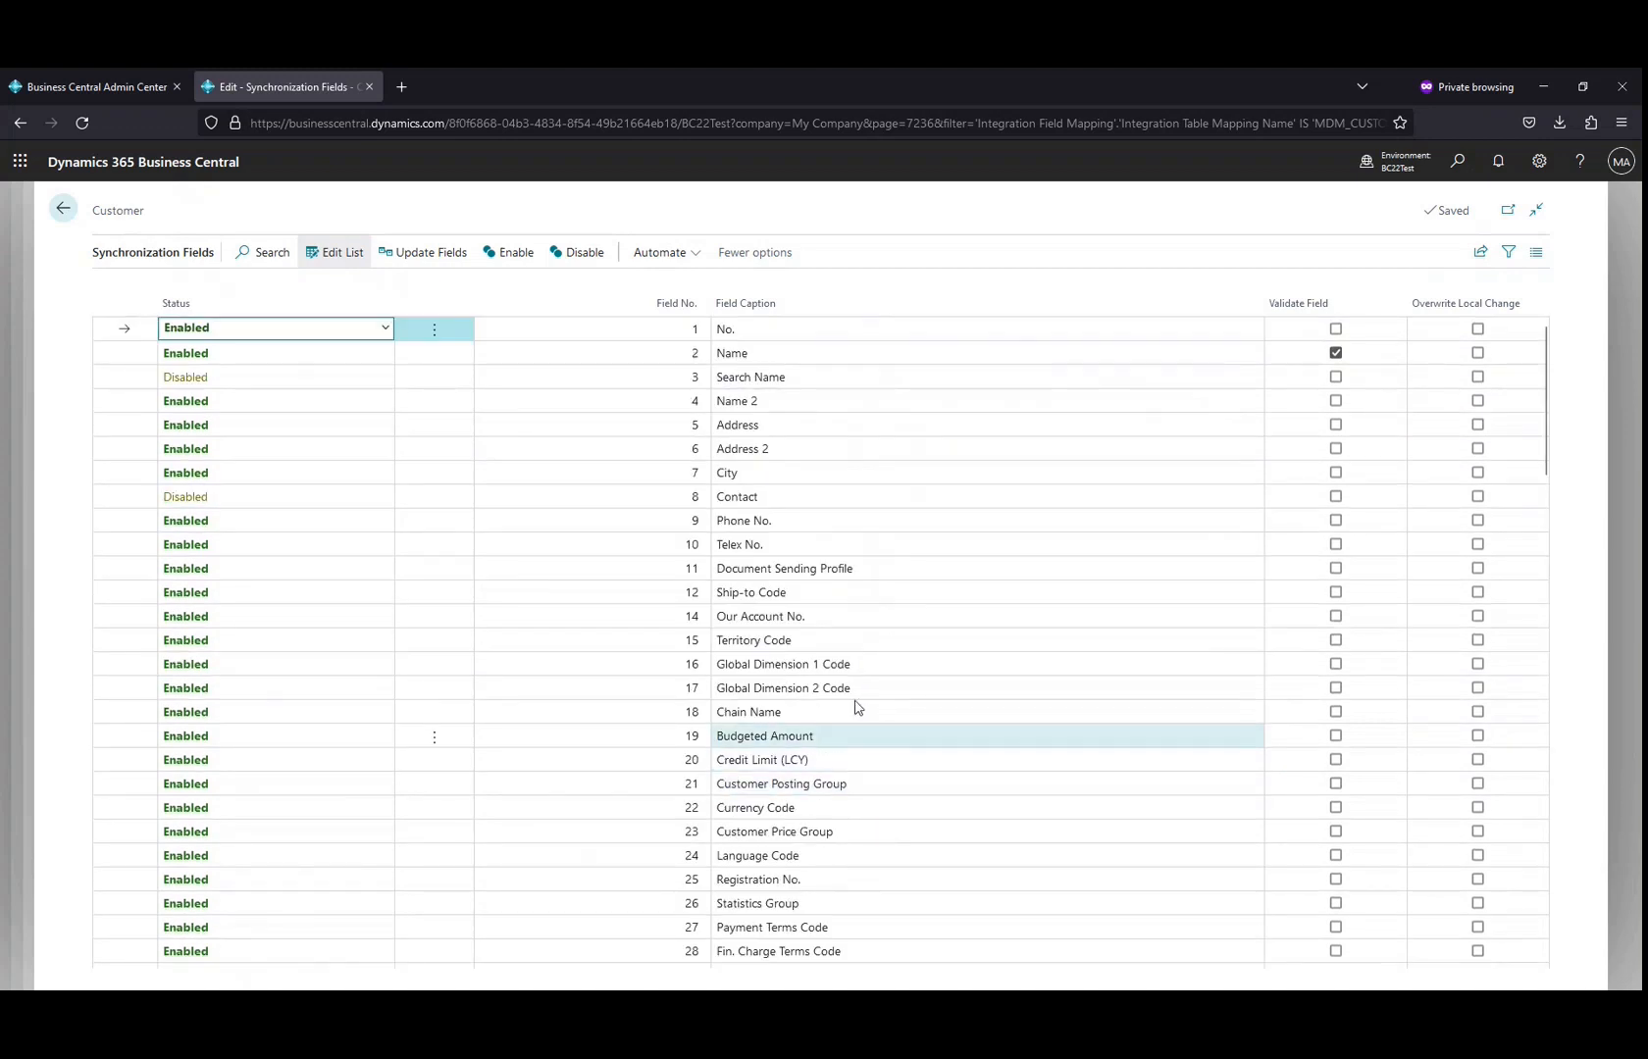
Update the Customer table's synchronization fields, review the full field list, and return to the synchronization tables.
click(426, 260)
scroll(813, 869, down, 10)
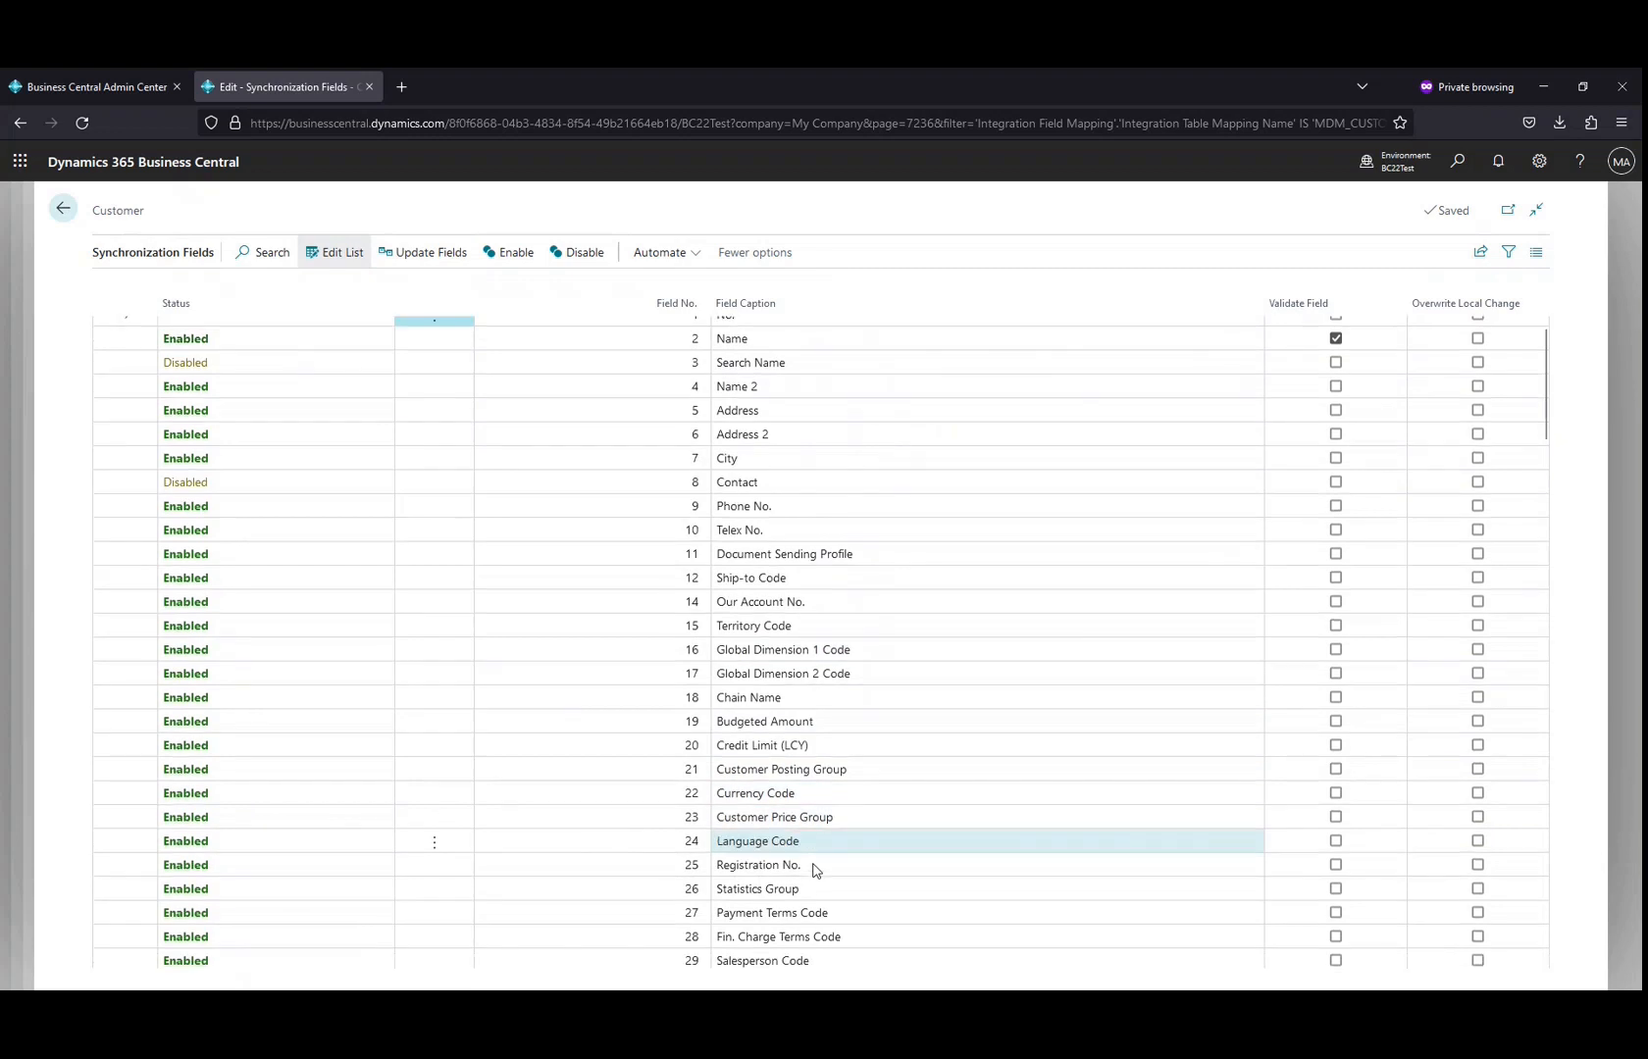
scroll(814, 870, down, 4)
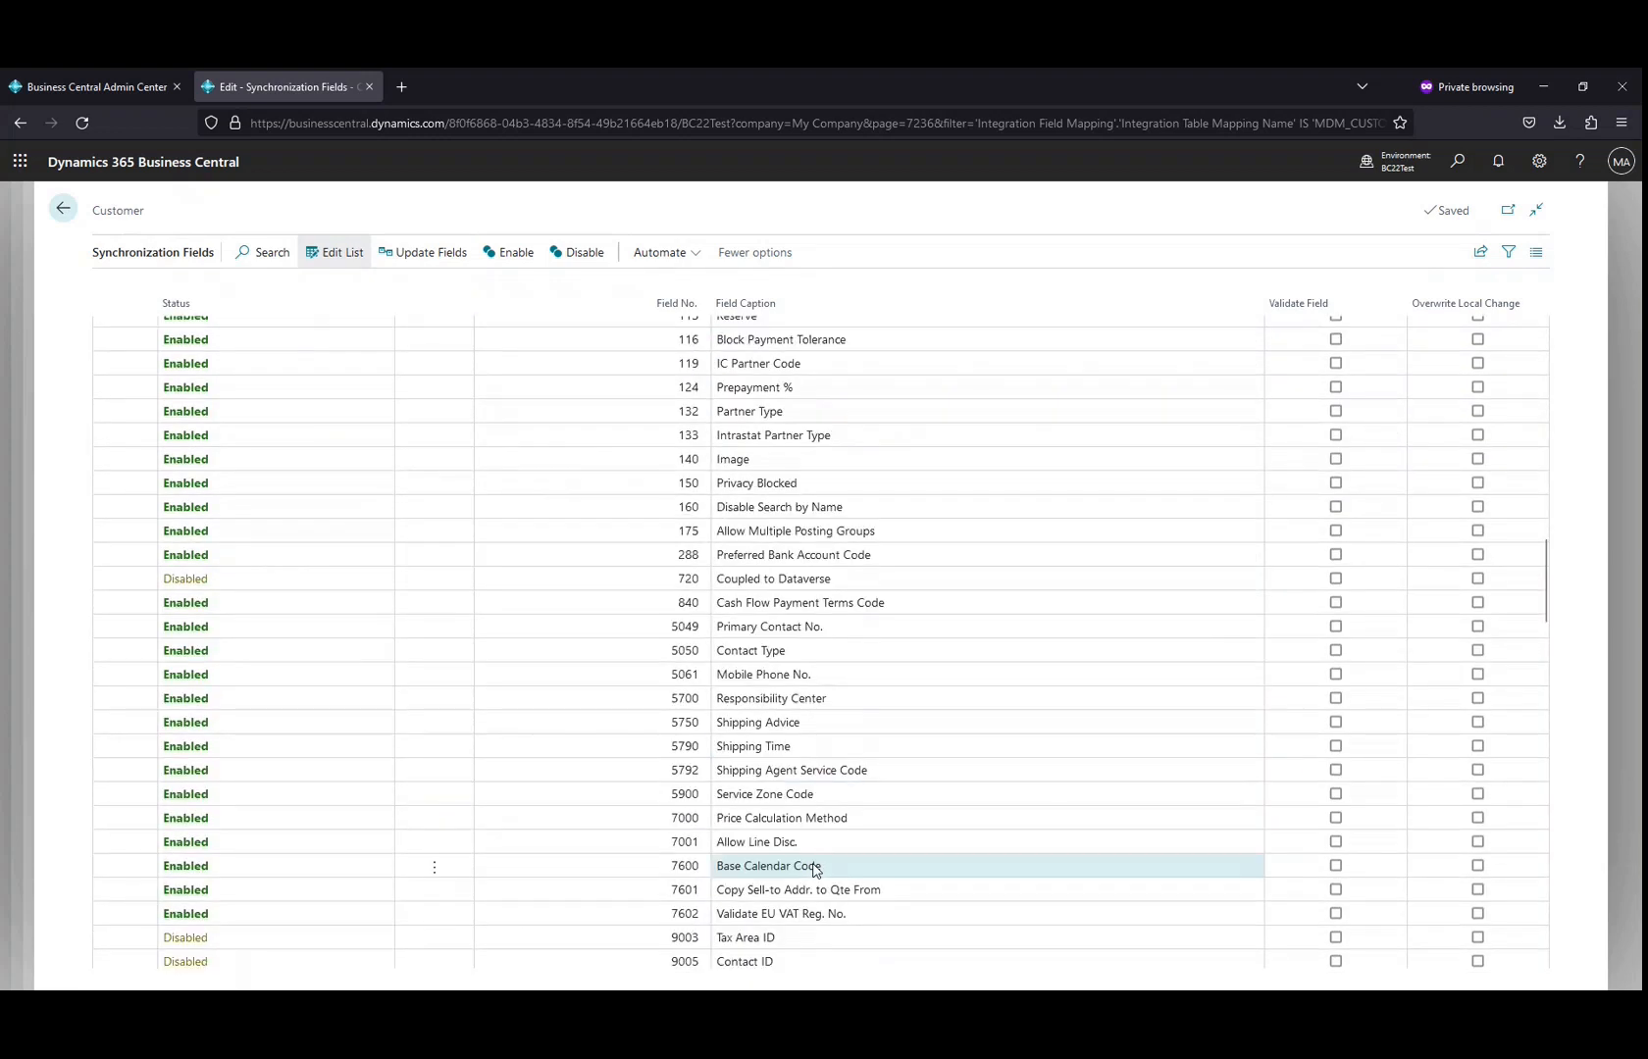
scroll(813, 869, down, 4)
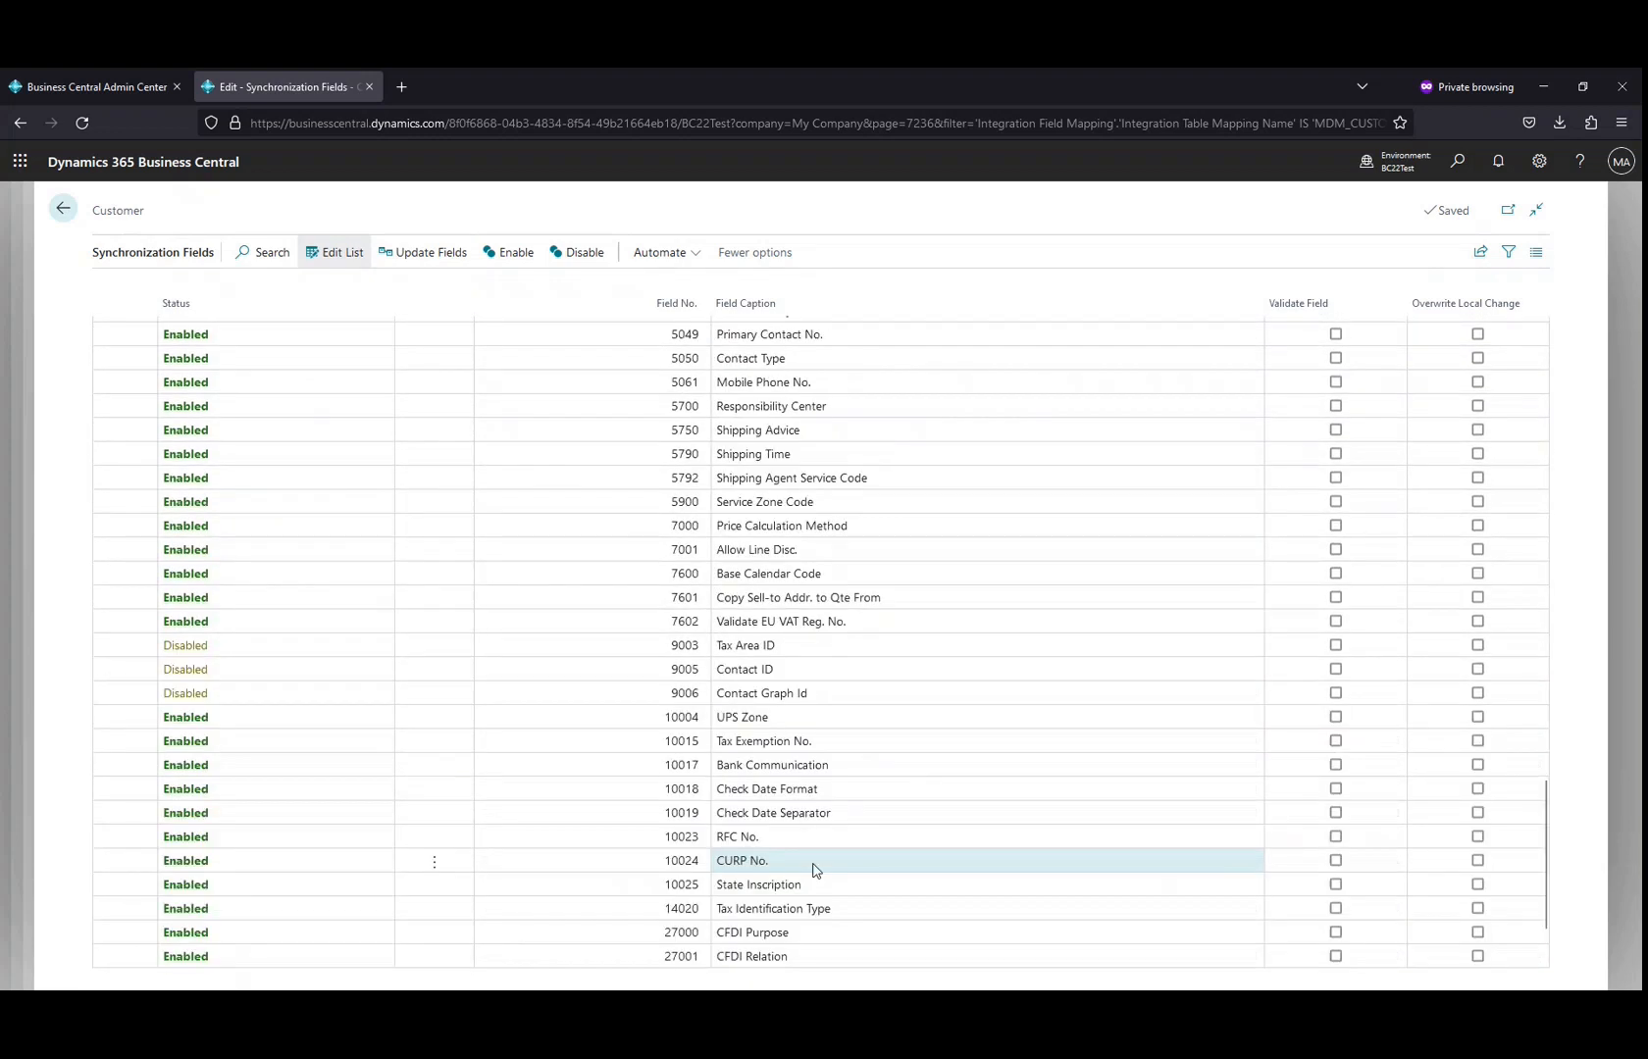
scroll(813, 869, down, 2)
scroll(820, 878, up, 10)
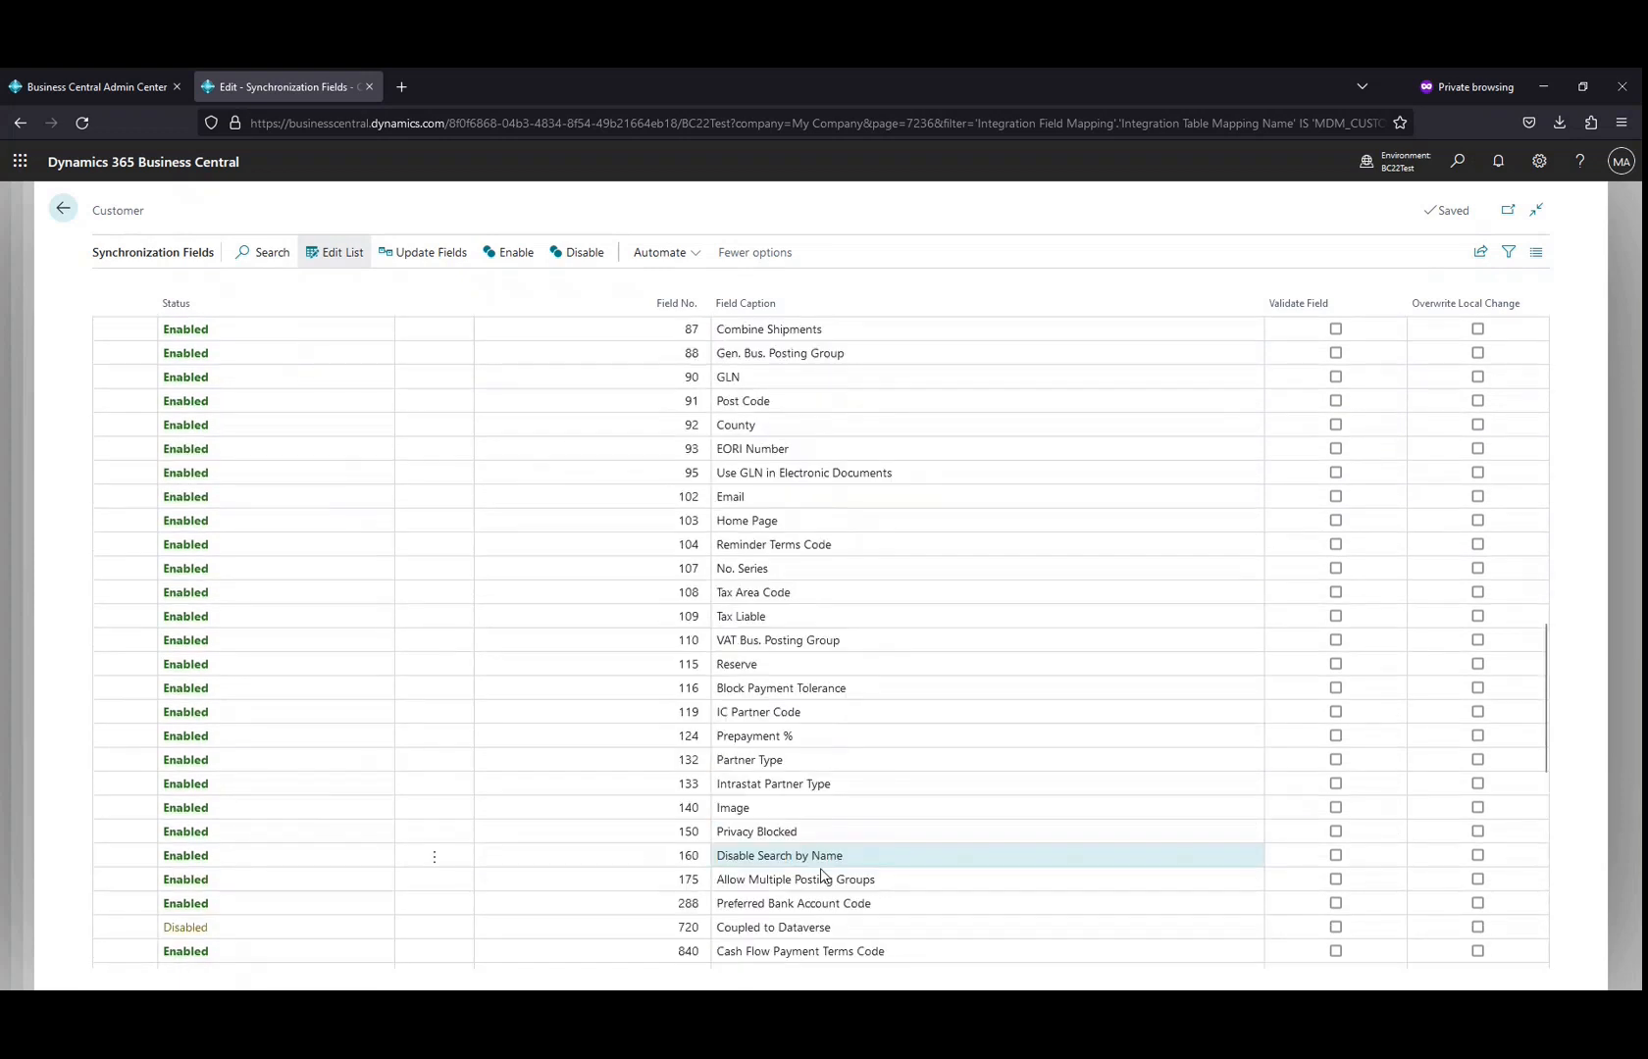
scroll(822, 875, up, 10)
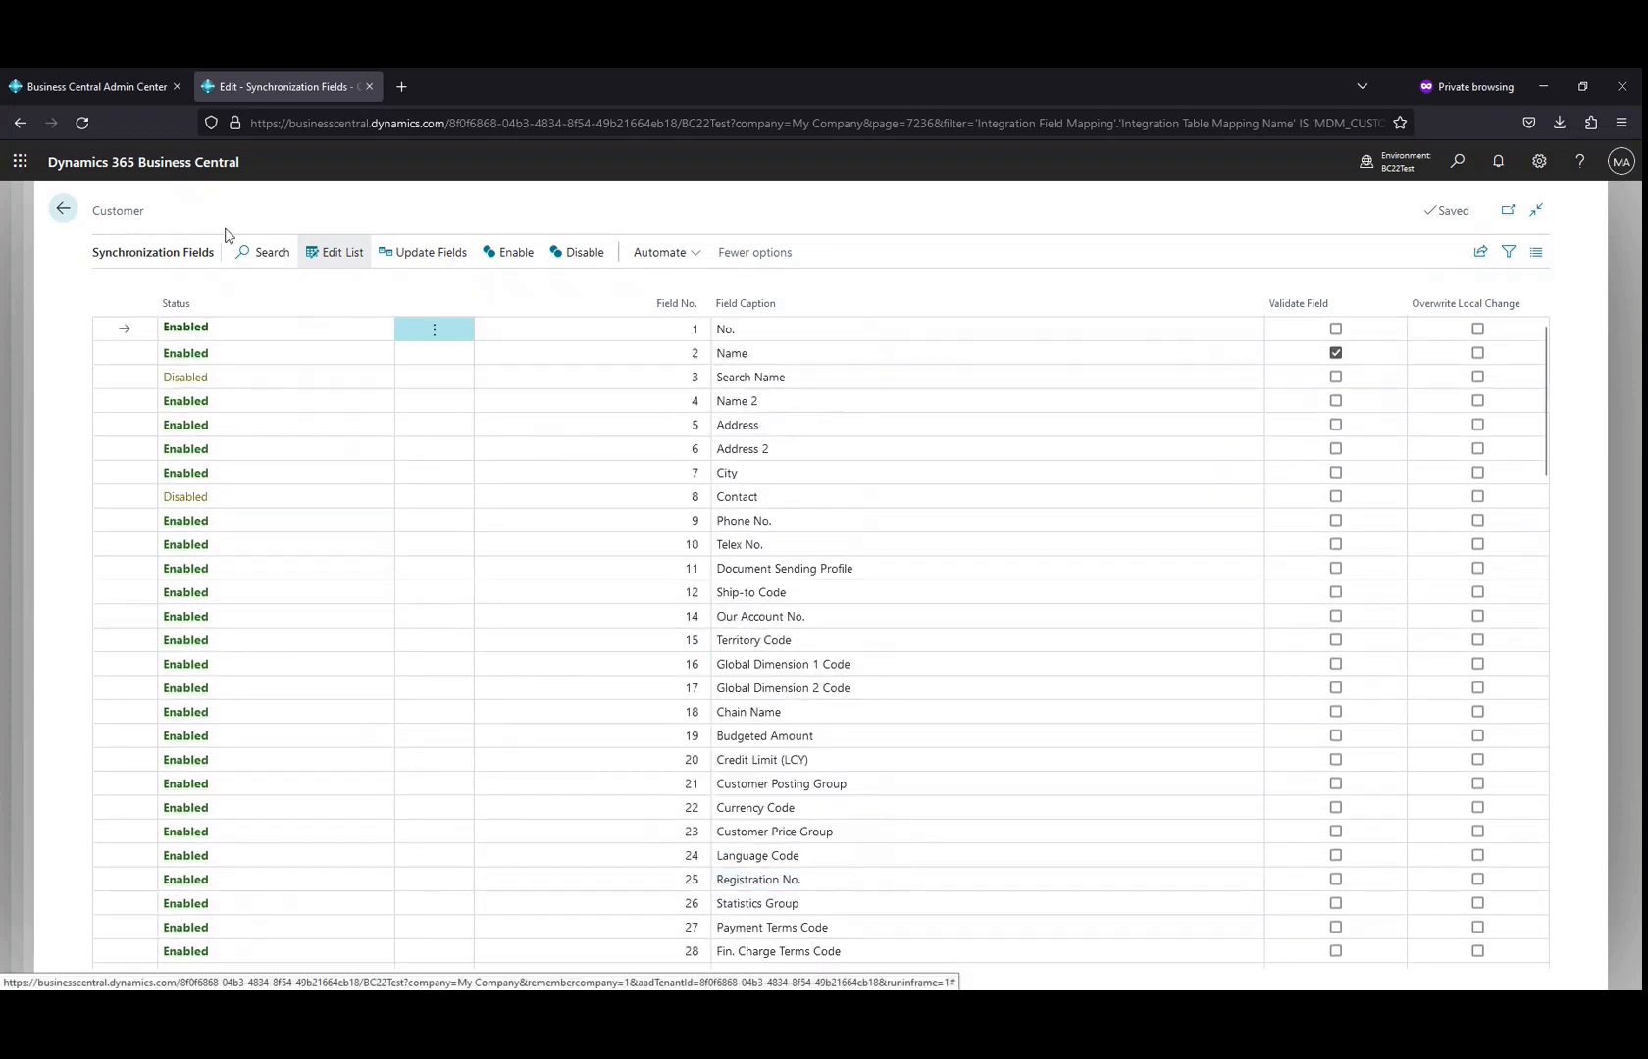
click(61, 210)
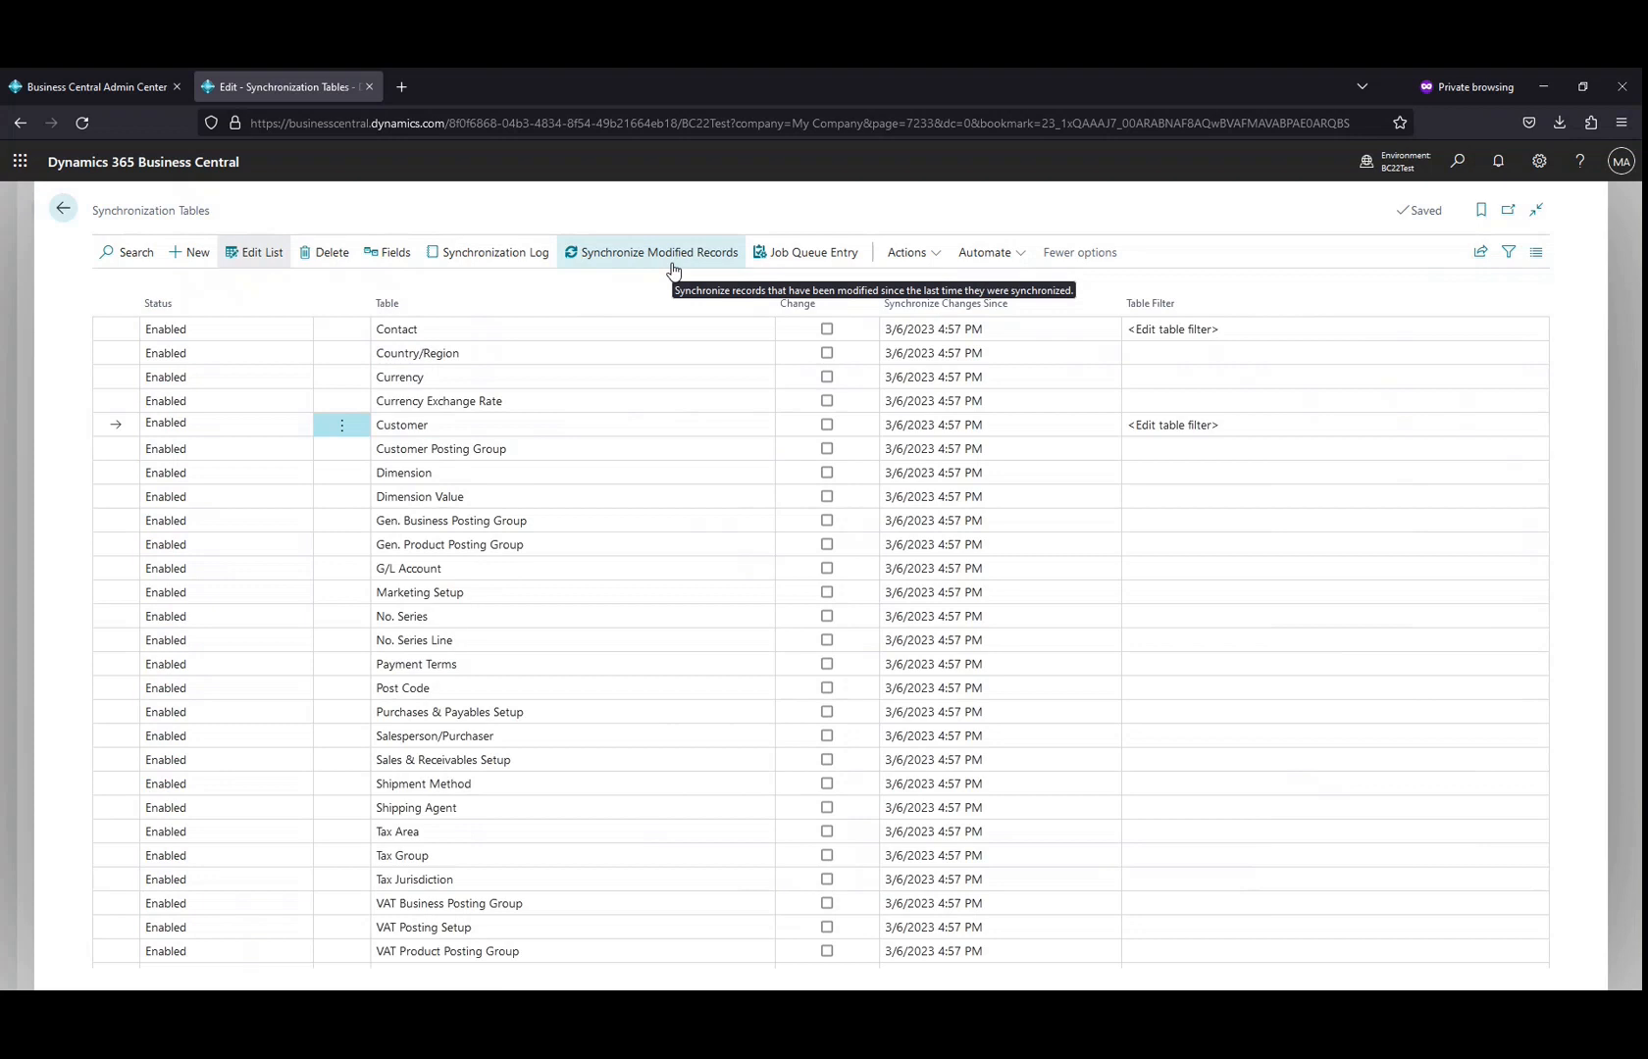
View the match-based coupling criteria for the Customer table and close them without coupling any records.
click(913, 255)
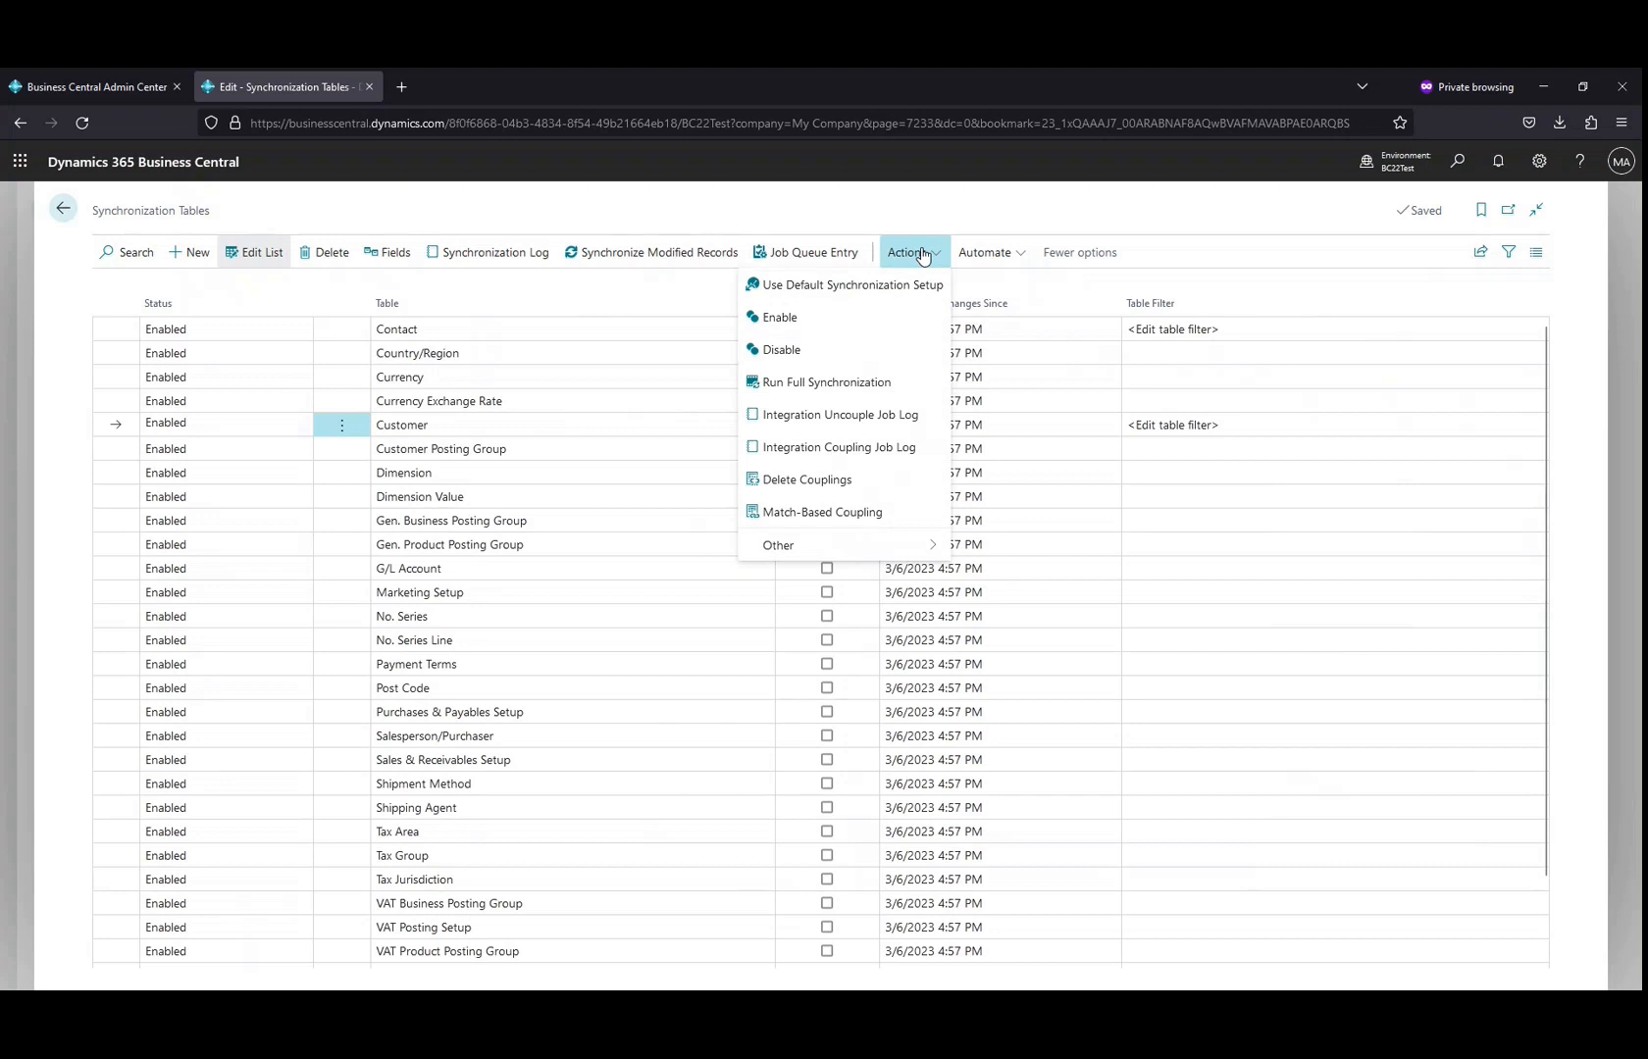
click(843, 513)
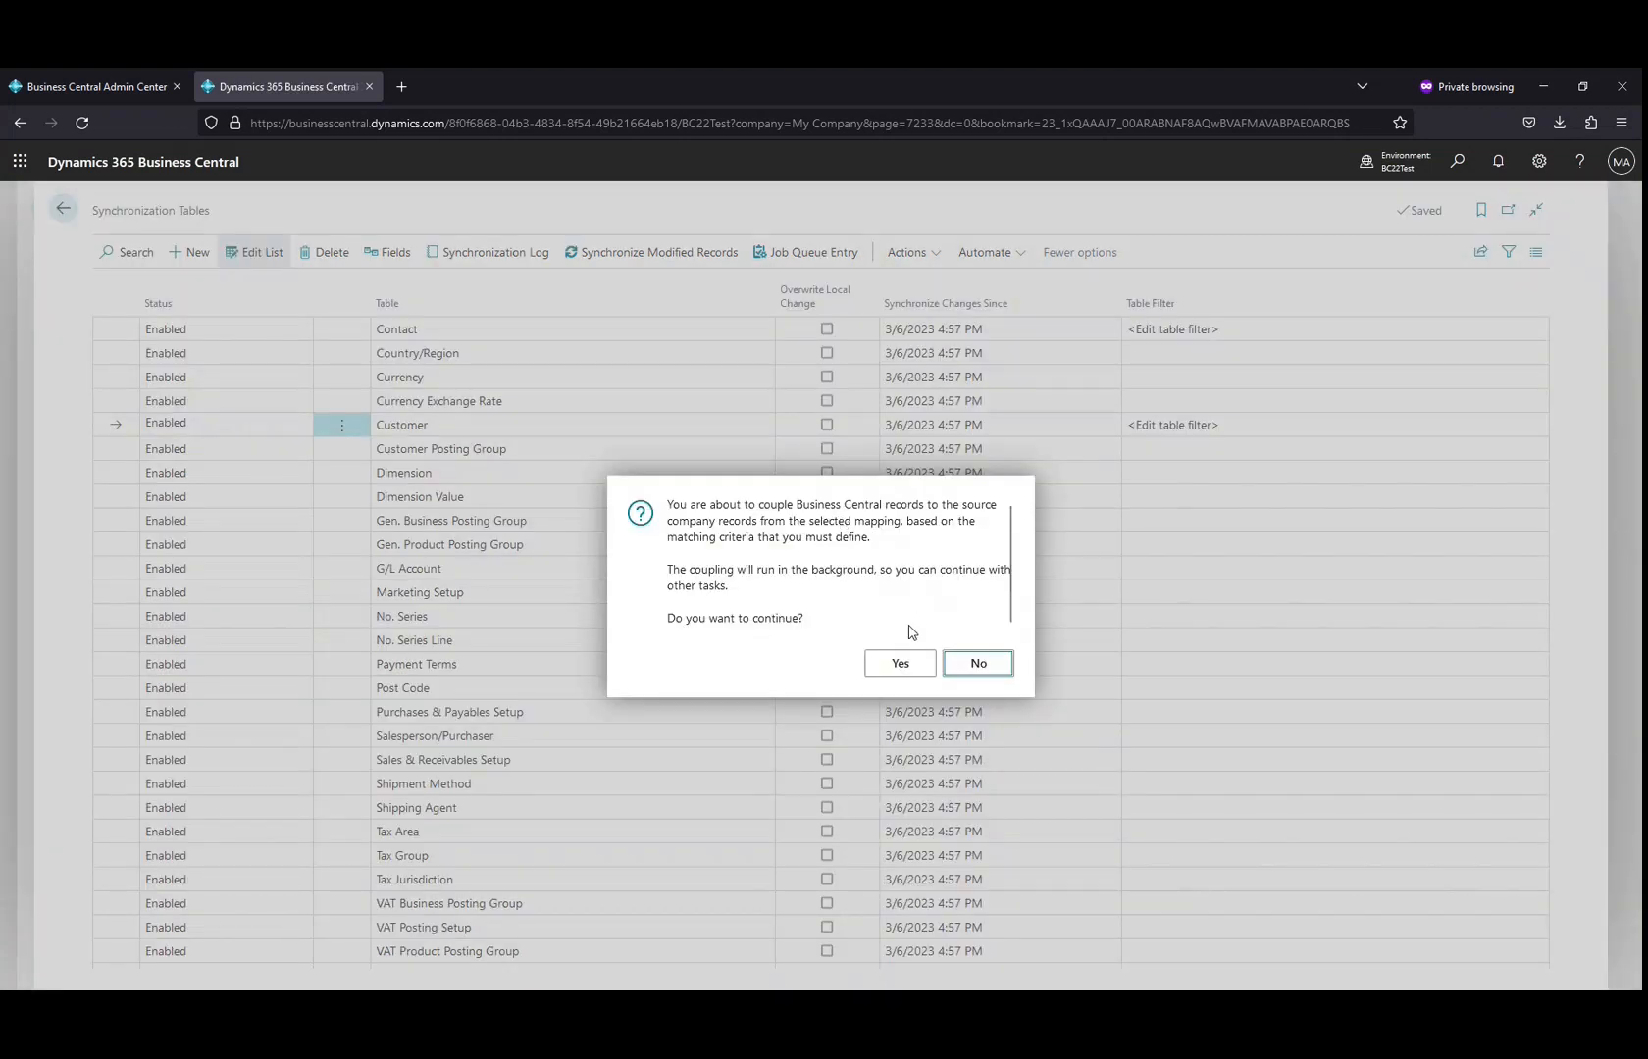
click(899, 664)
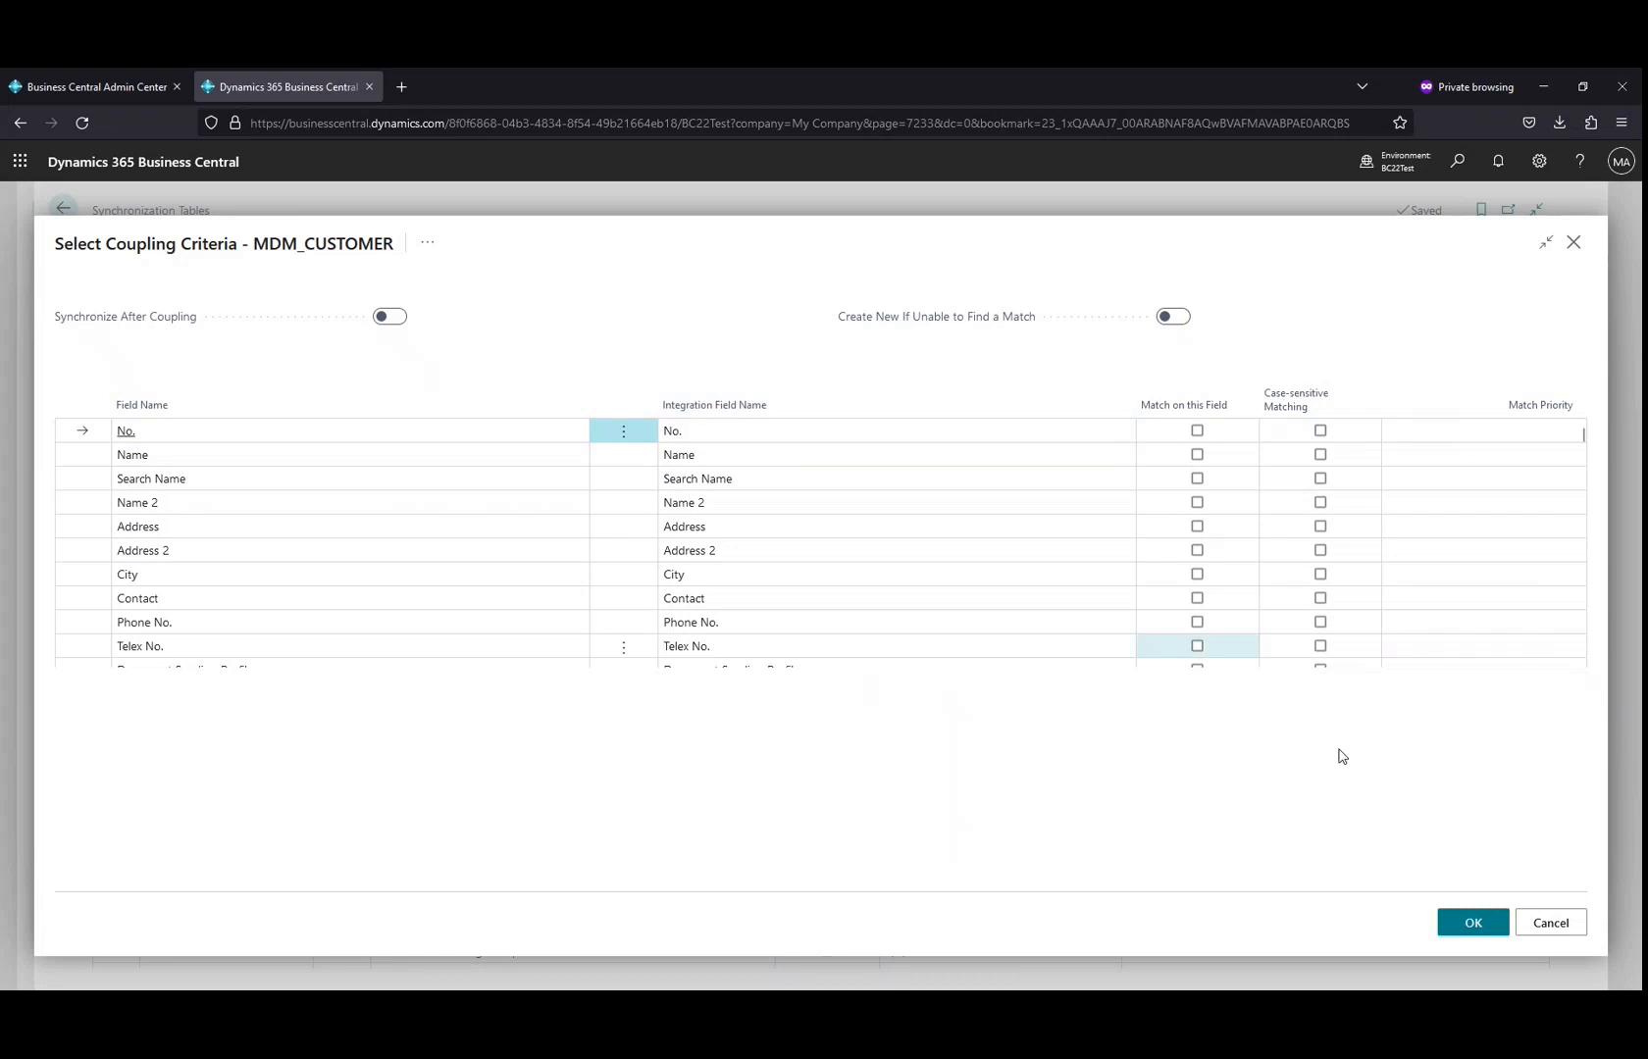
key(Escape)
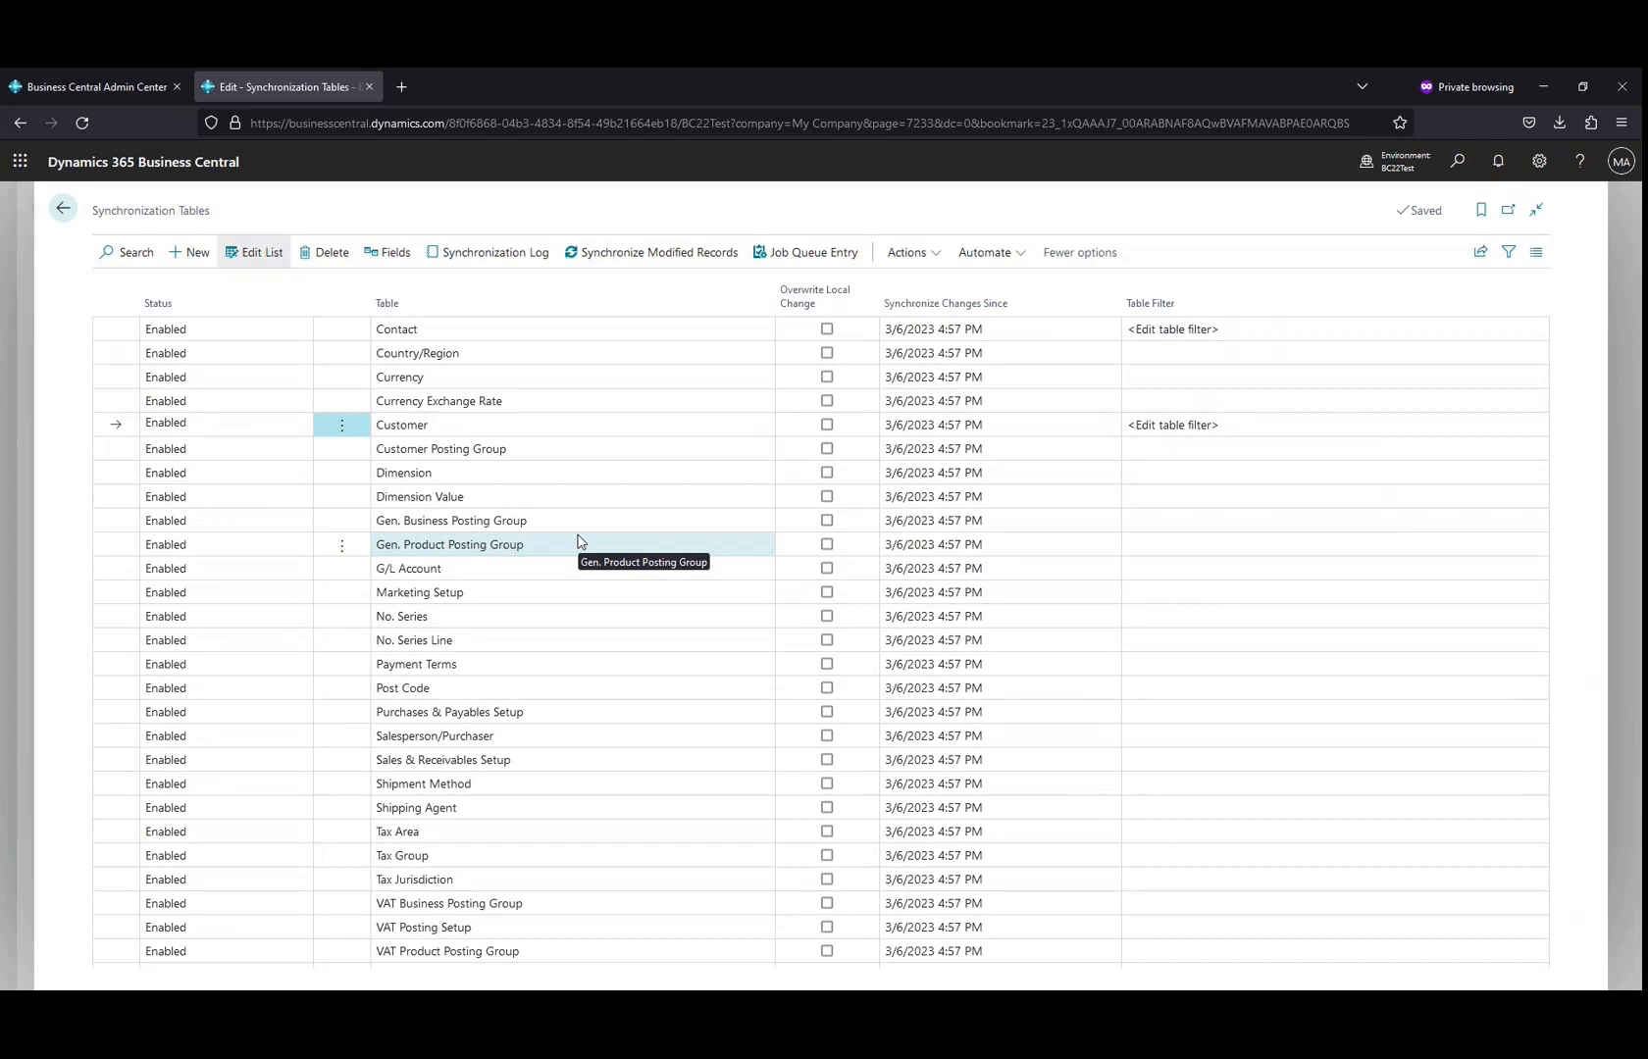
Apply the default synchronization setup to the Customer table without viewing its job queue entry, and refresh the page.
click(906, 252)
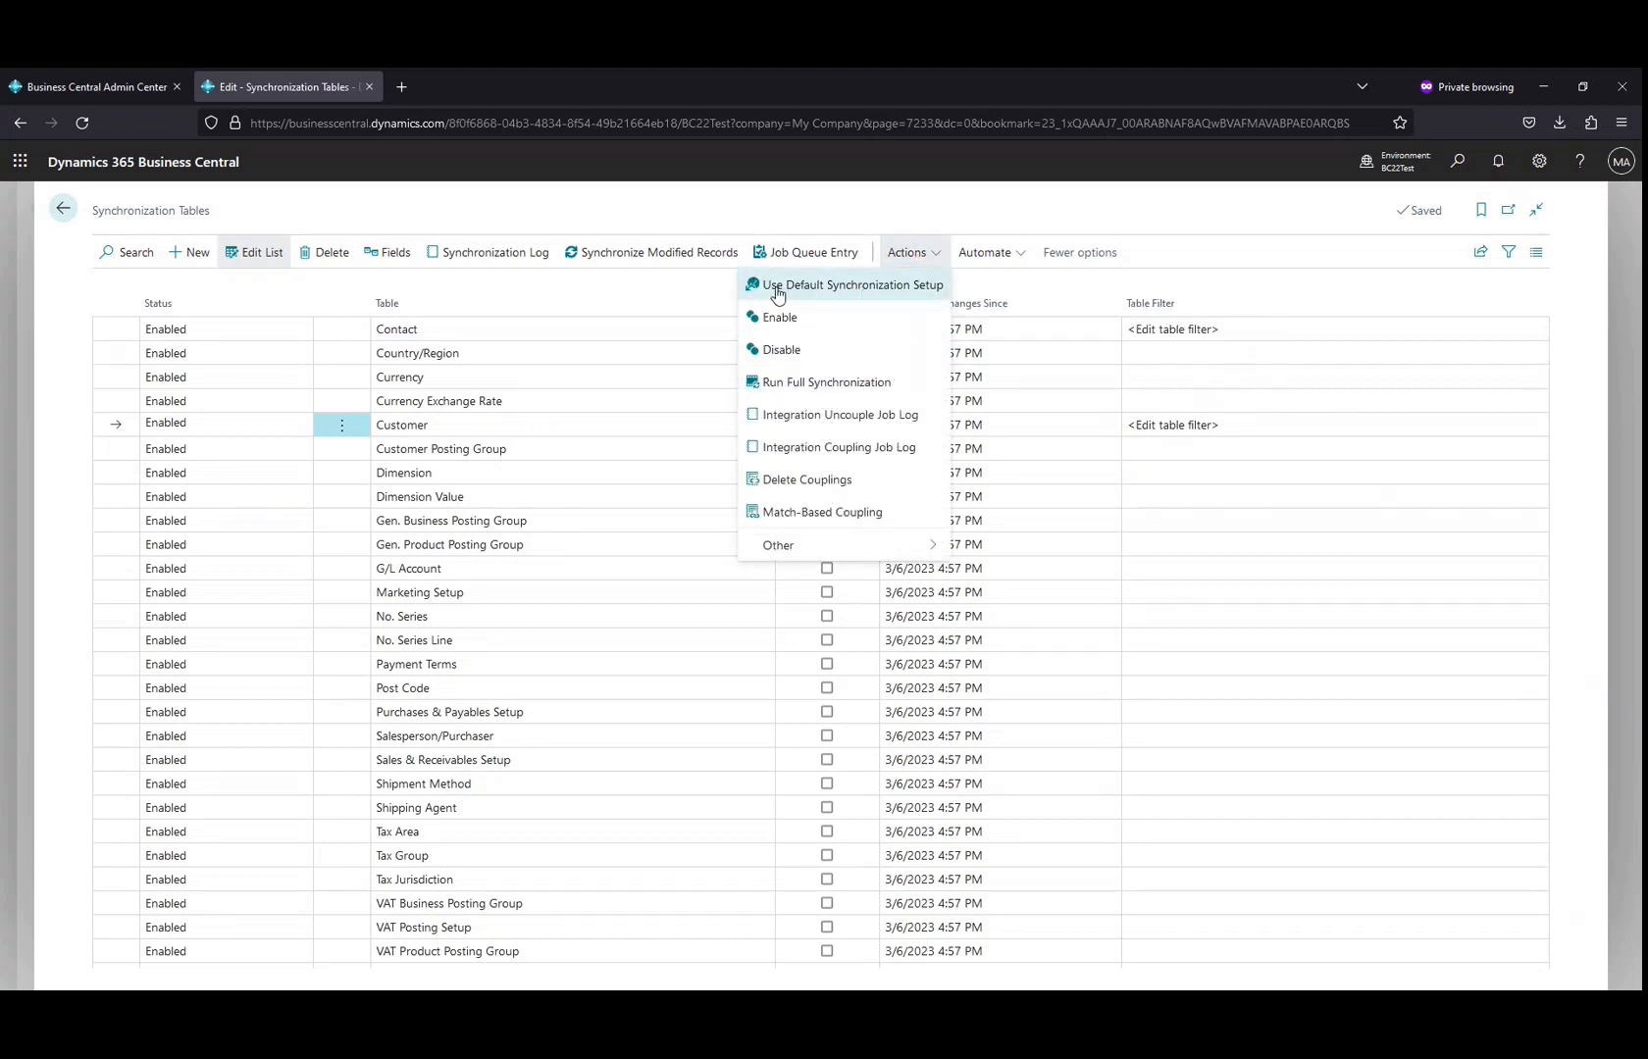
click(861, 295)
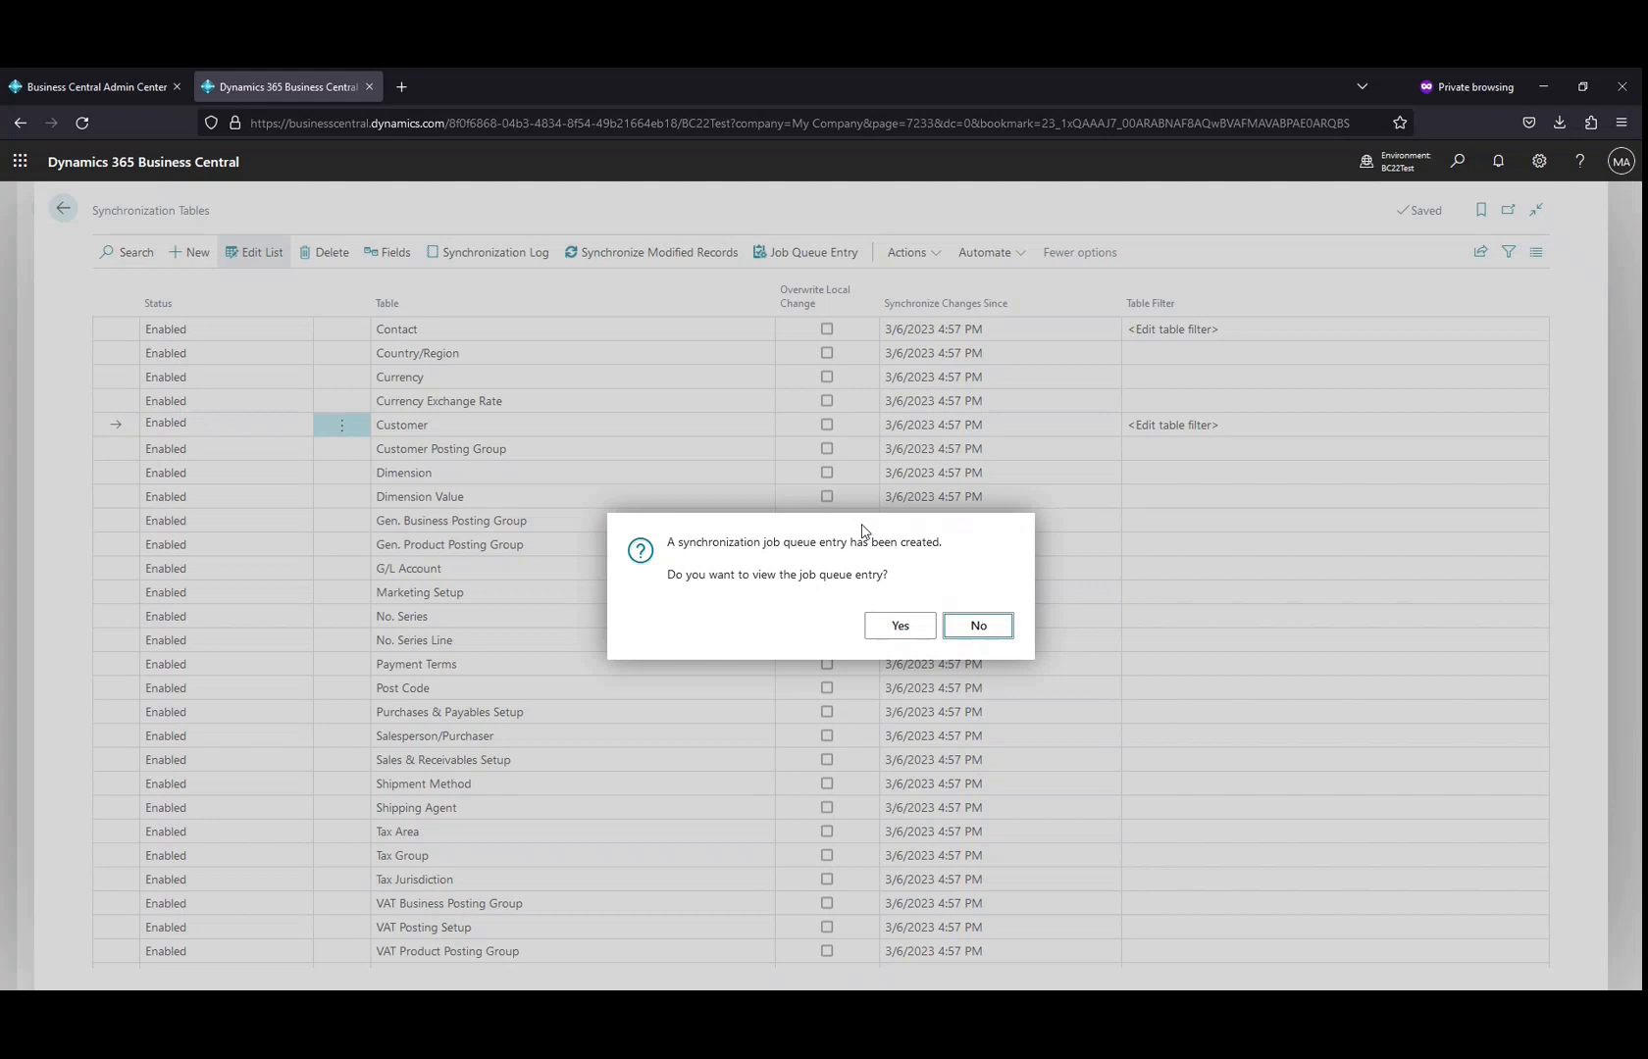
click(981, 626)
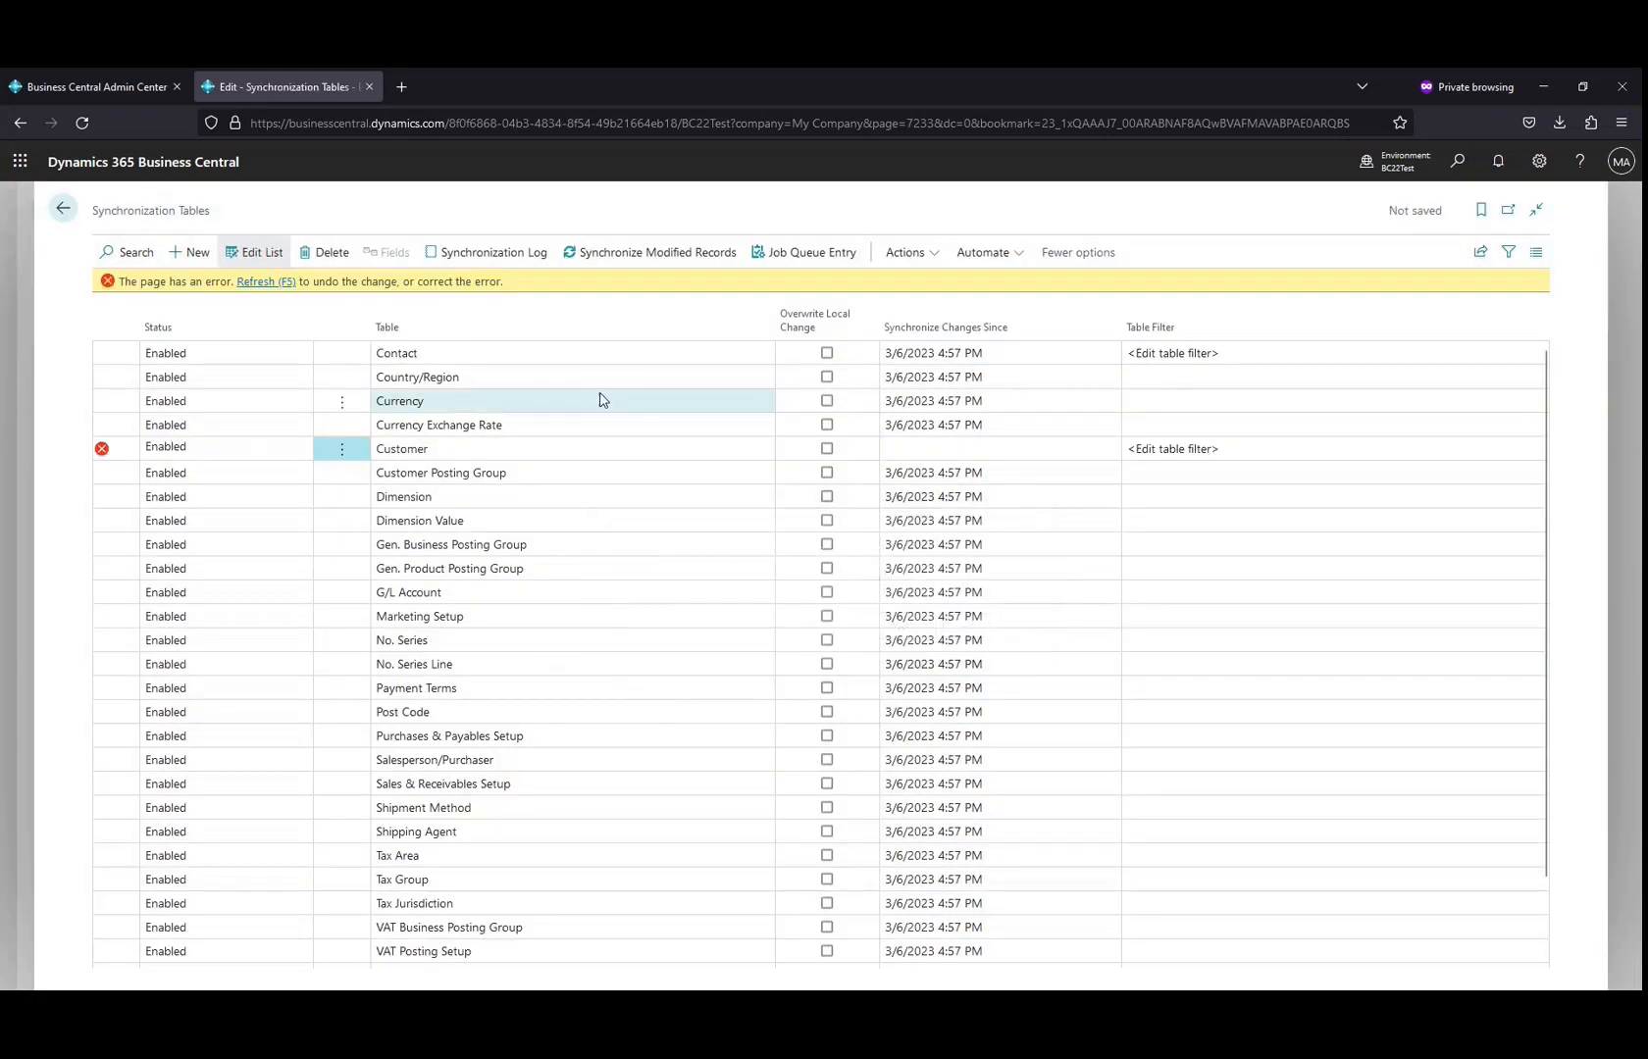
click(266, 284)
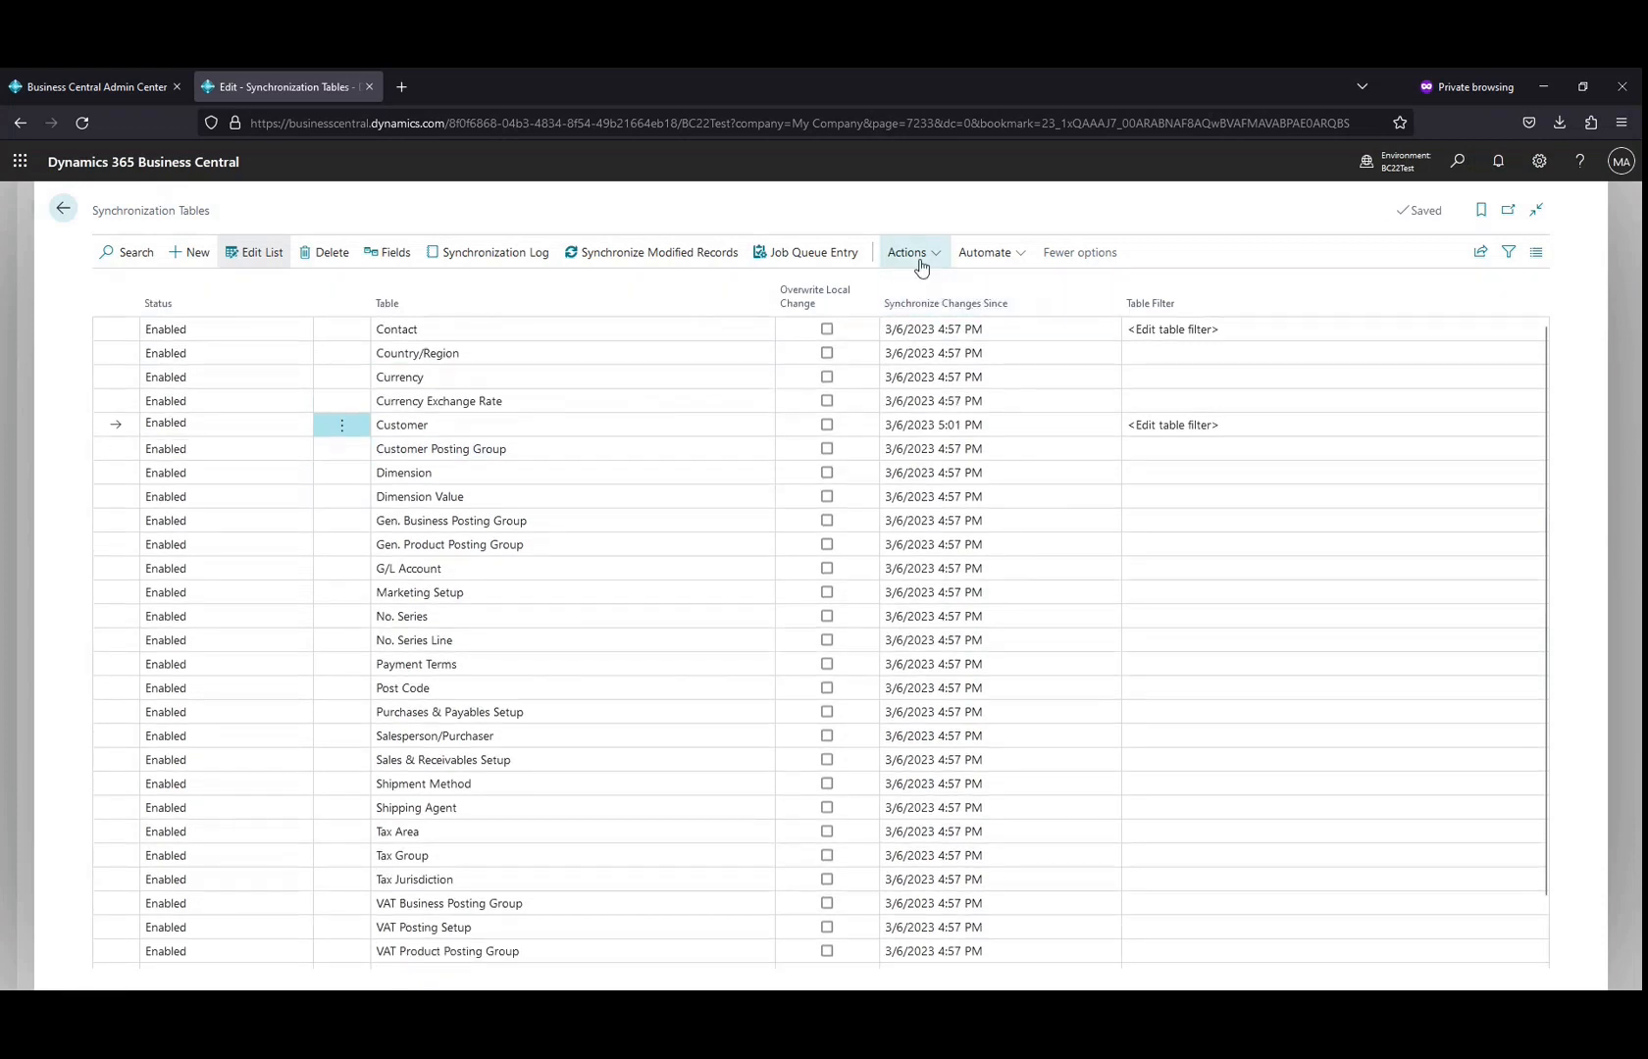
Start the initial synchronization of all tables from Master Data Management Setup, and reopen the synchronization page to check the job statuses.
click(914, 257)
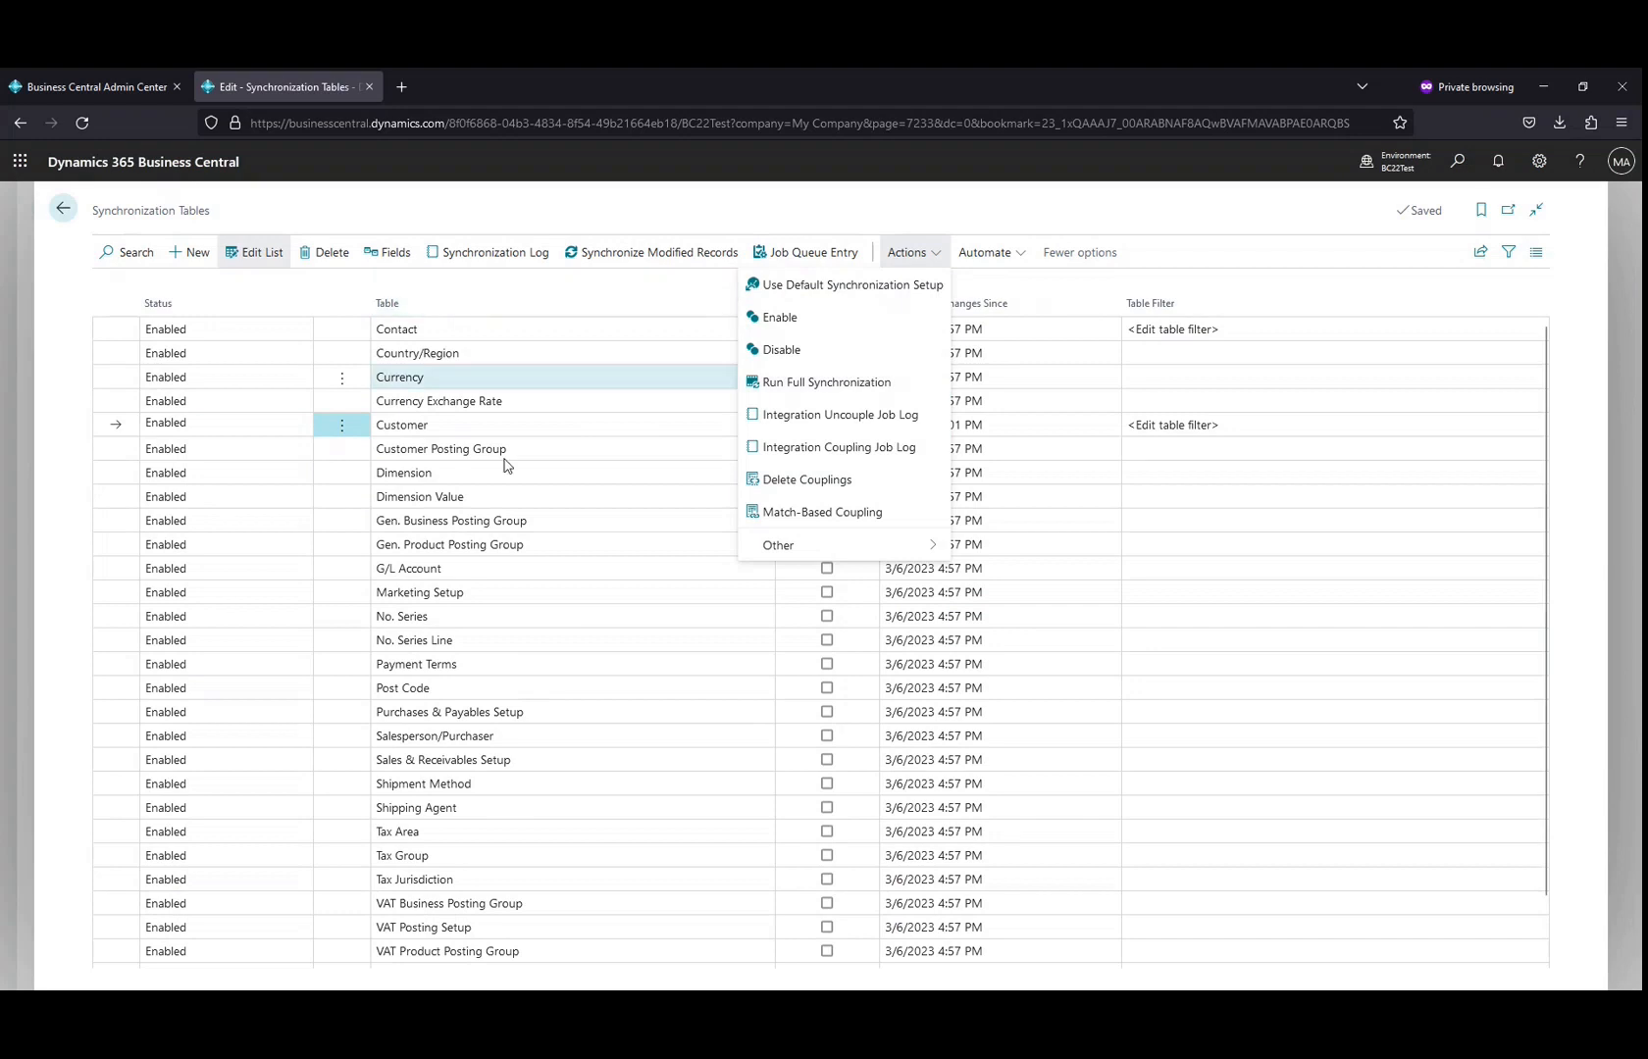
click(63, 213)
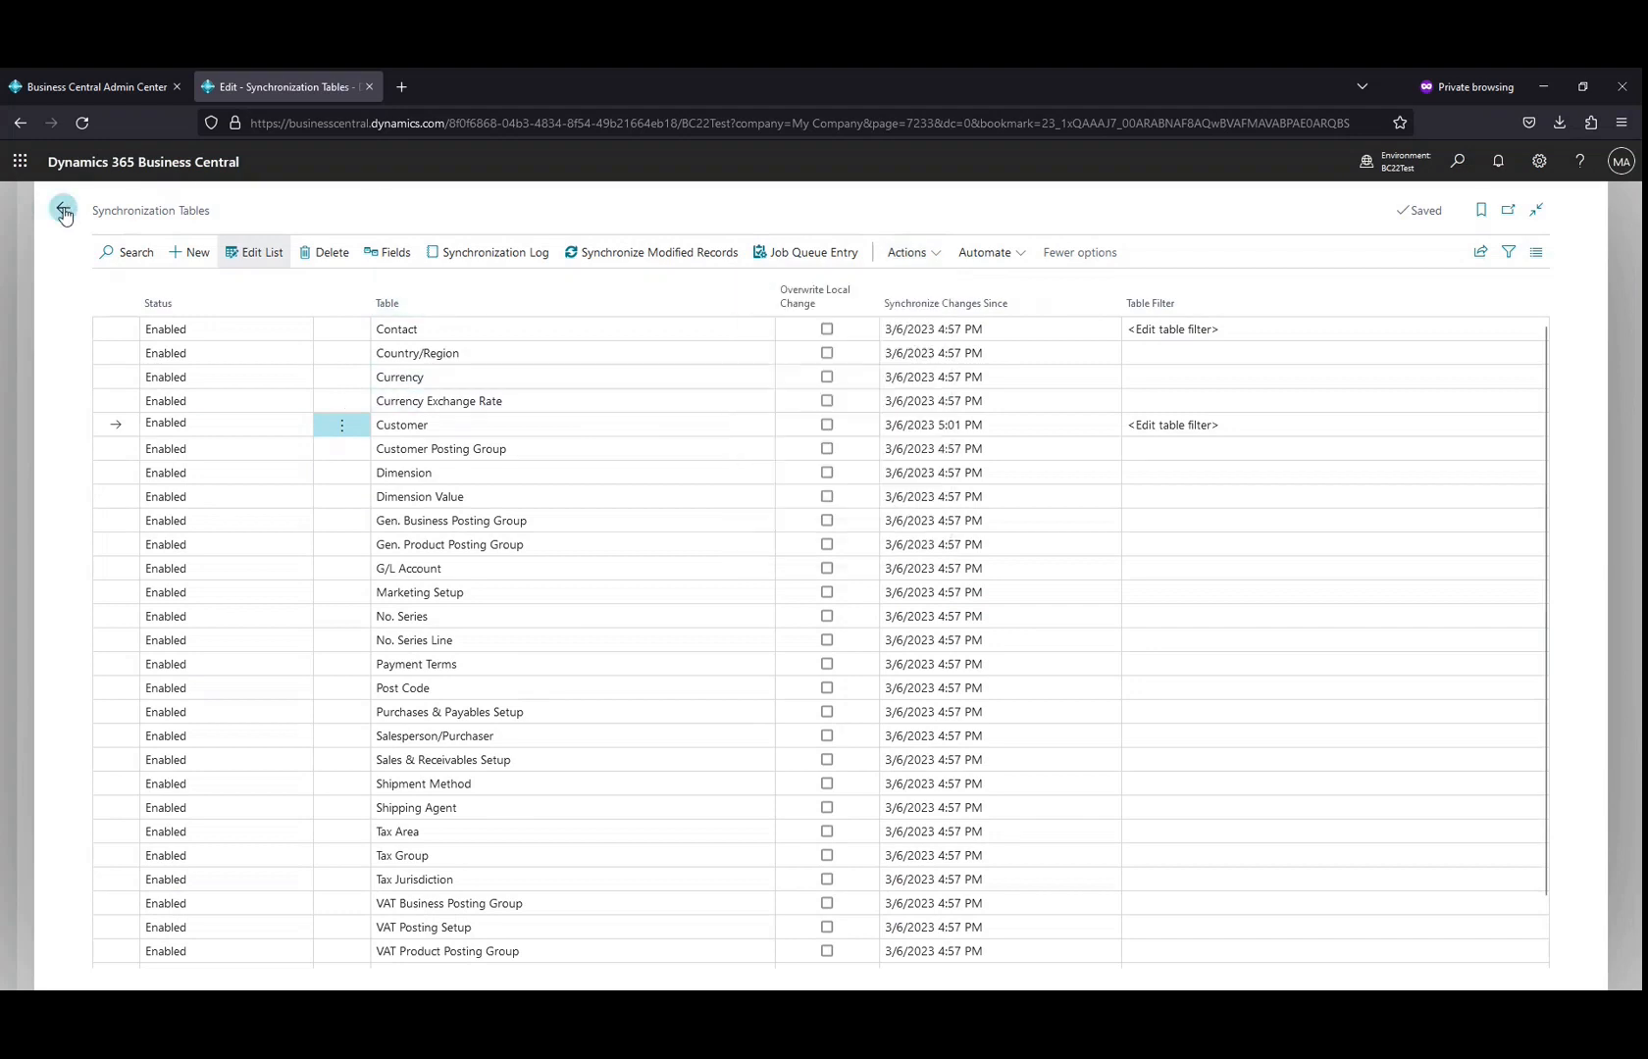
click(64, 213)
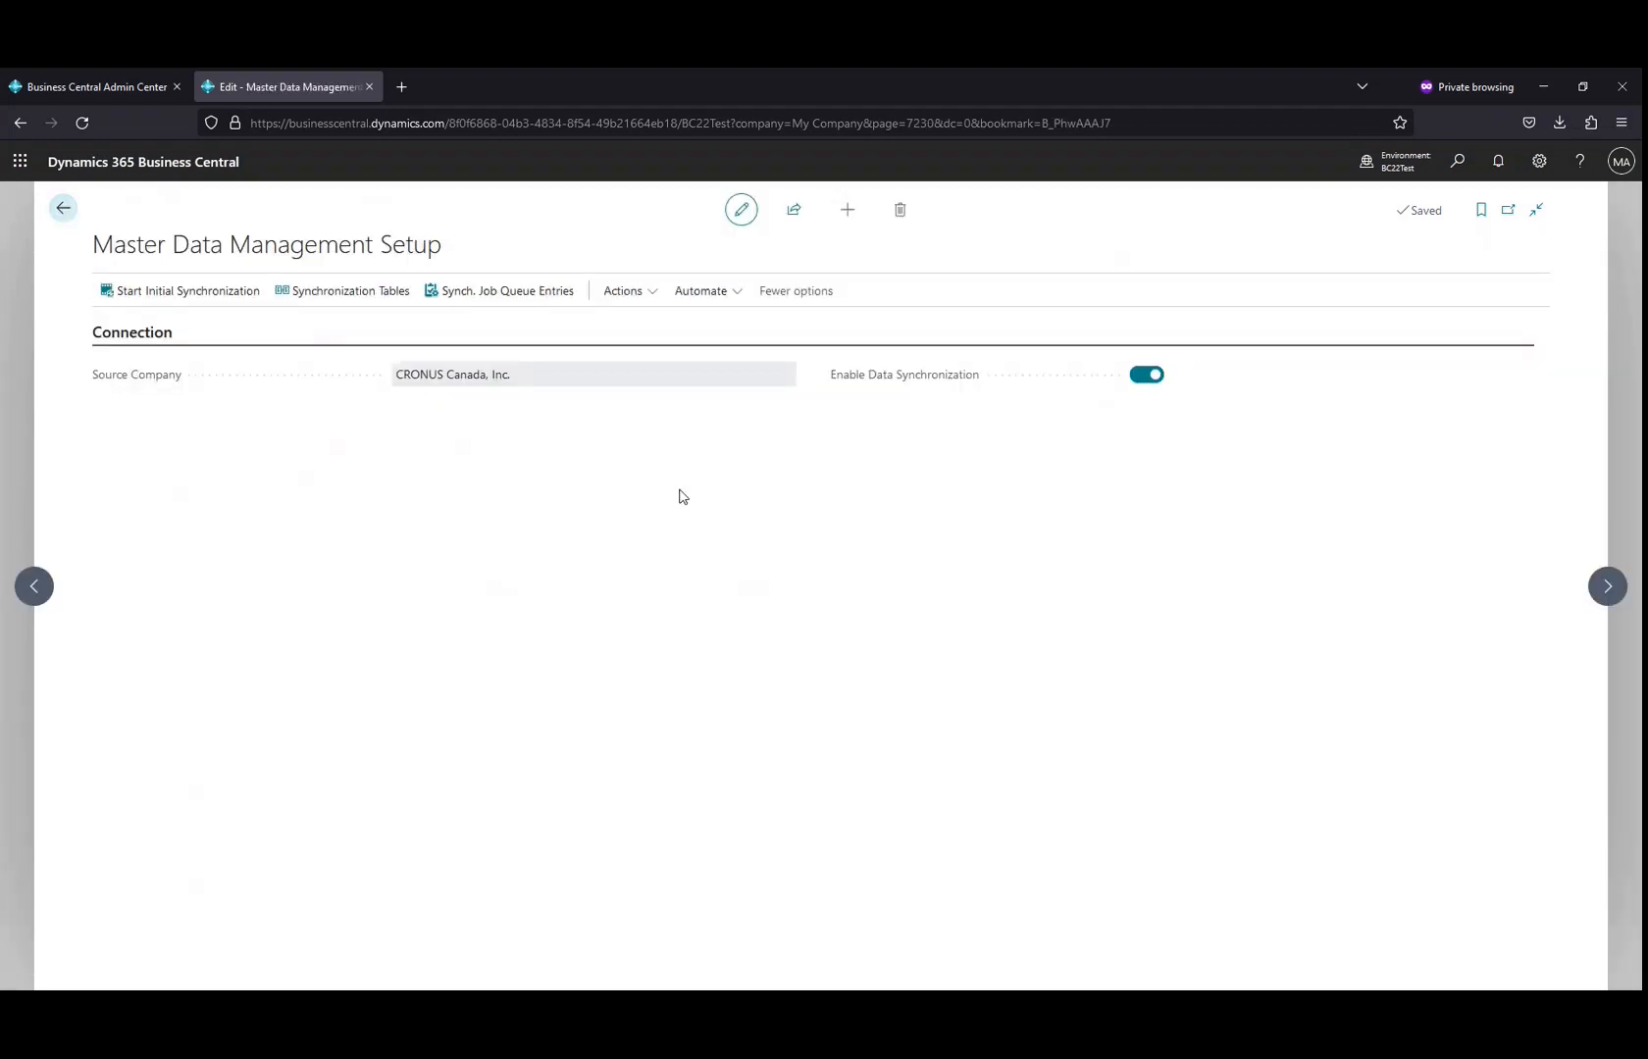
click(166, 294)
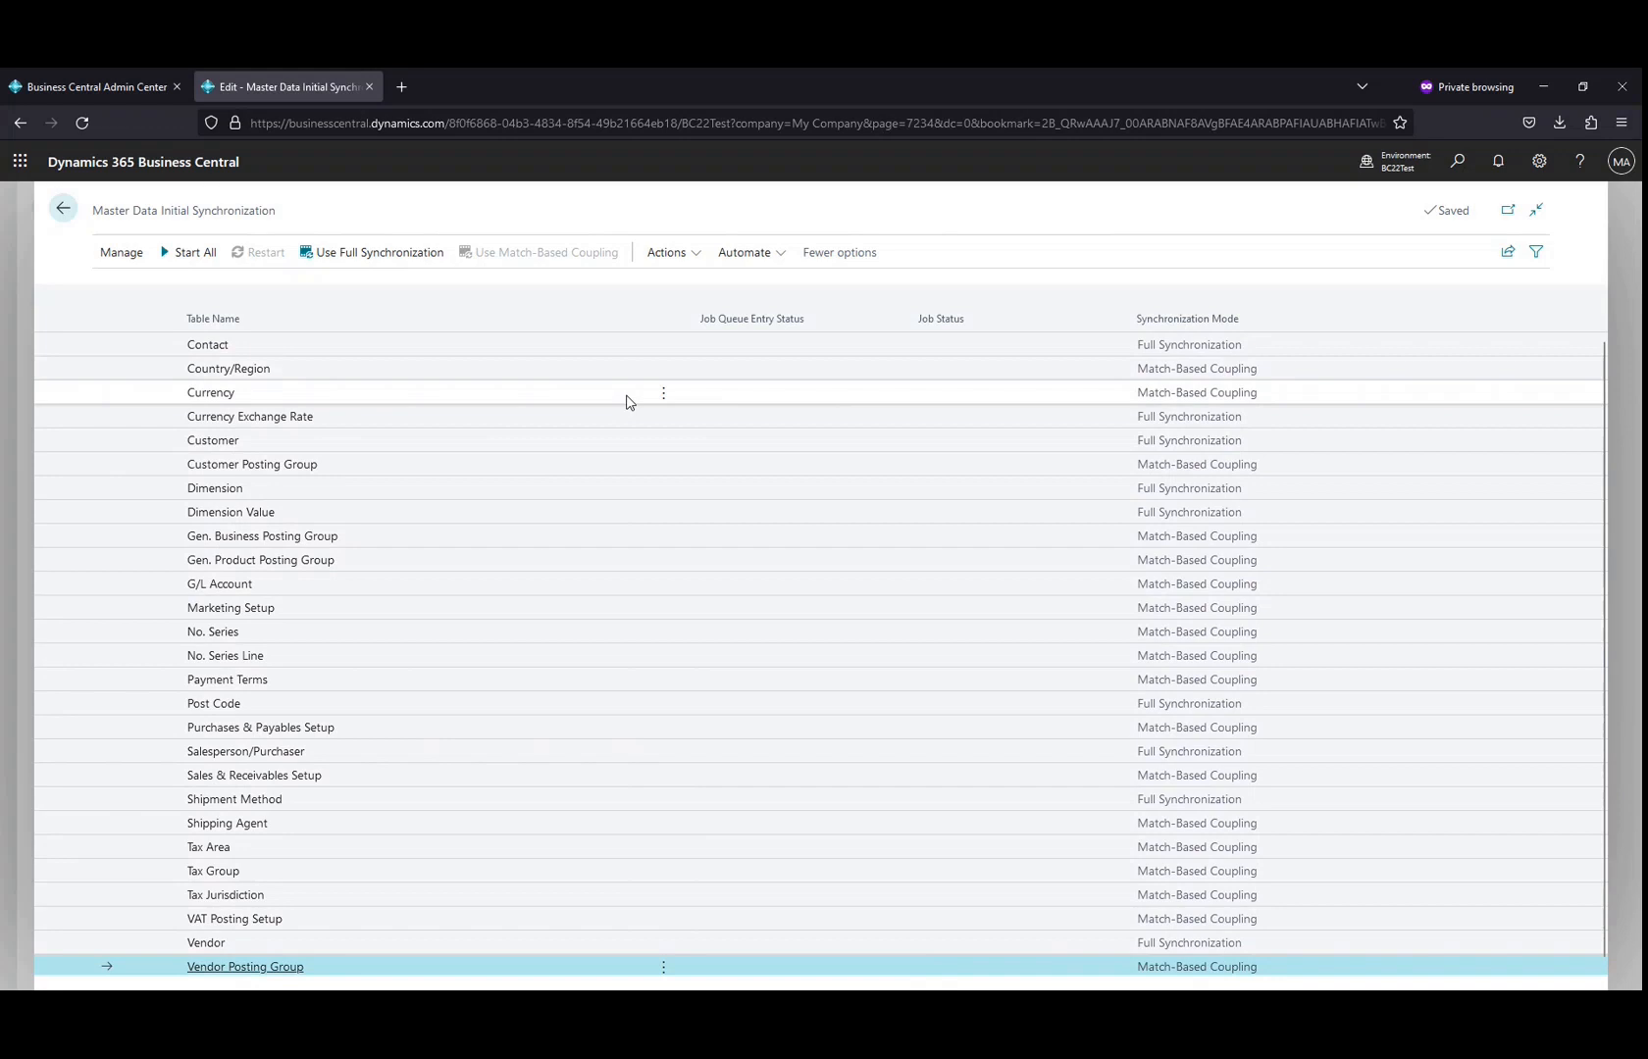
click(198, 261)
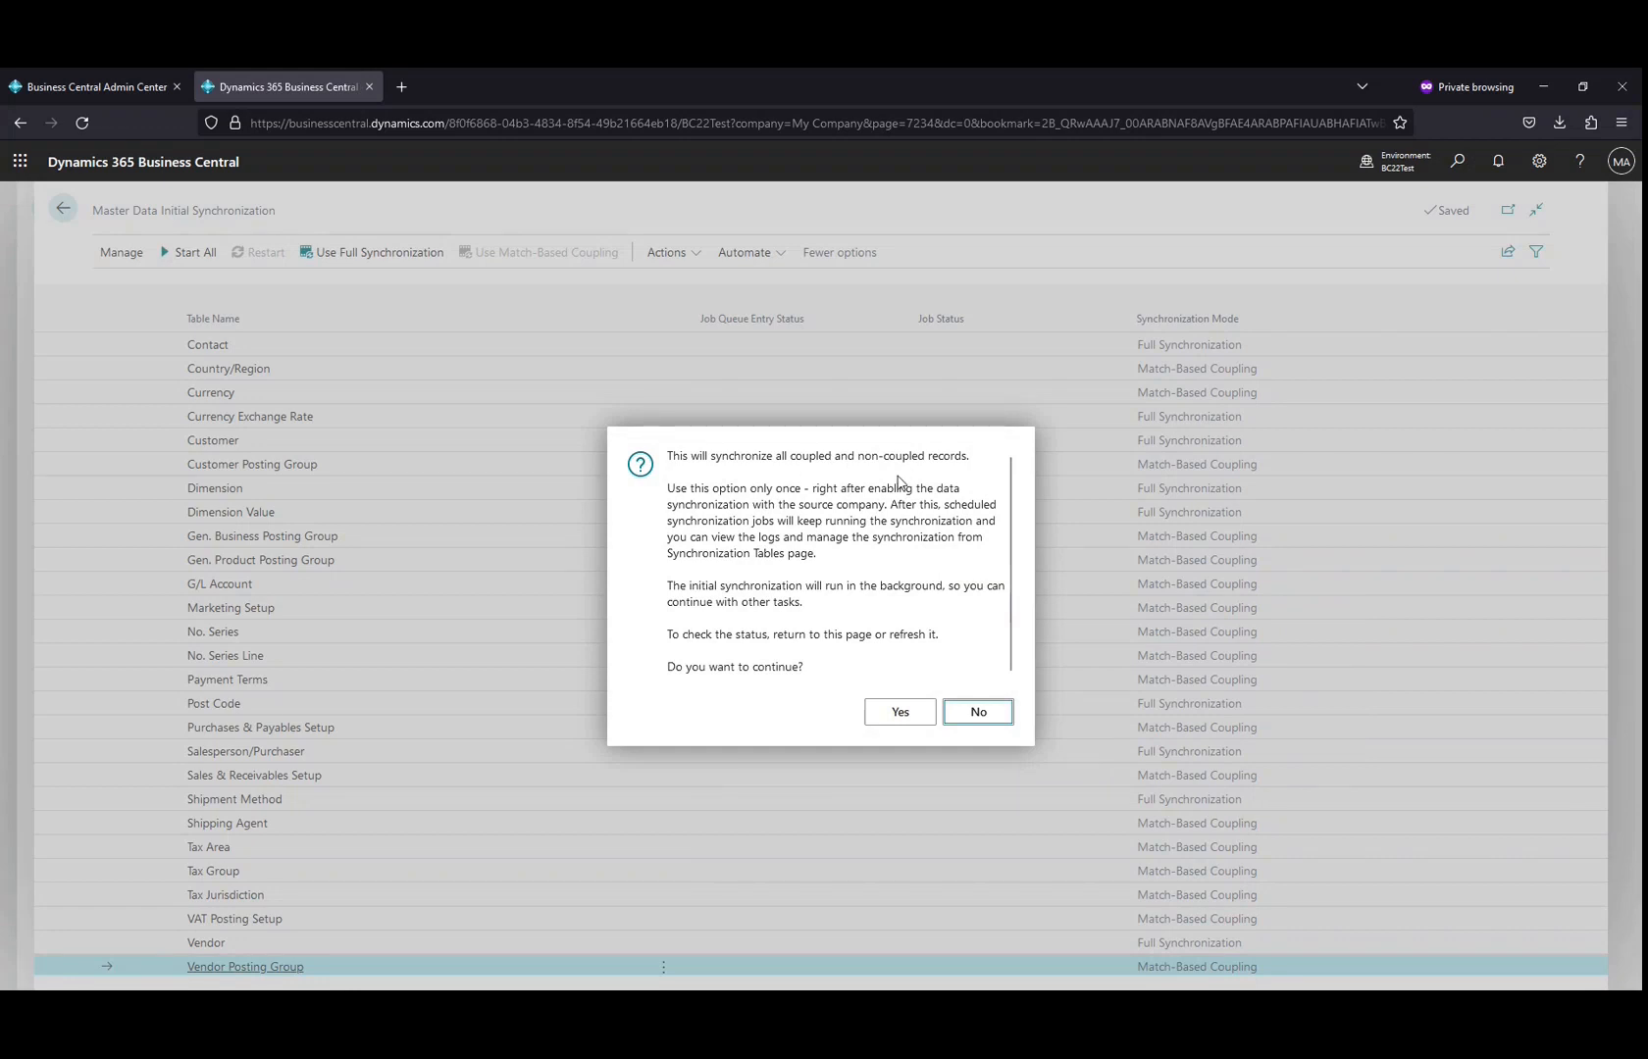
click(907, 713)
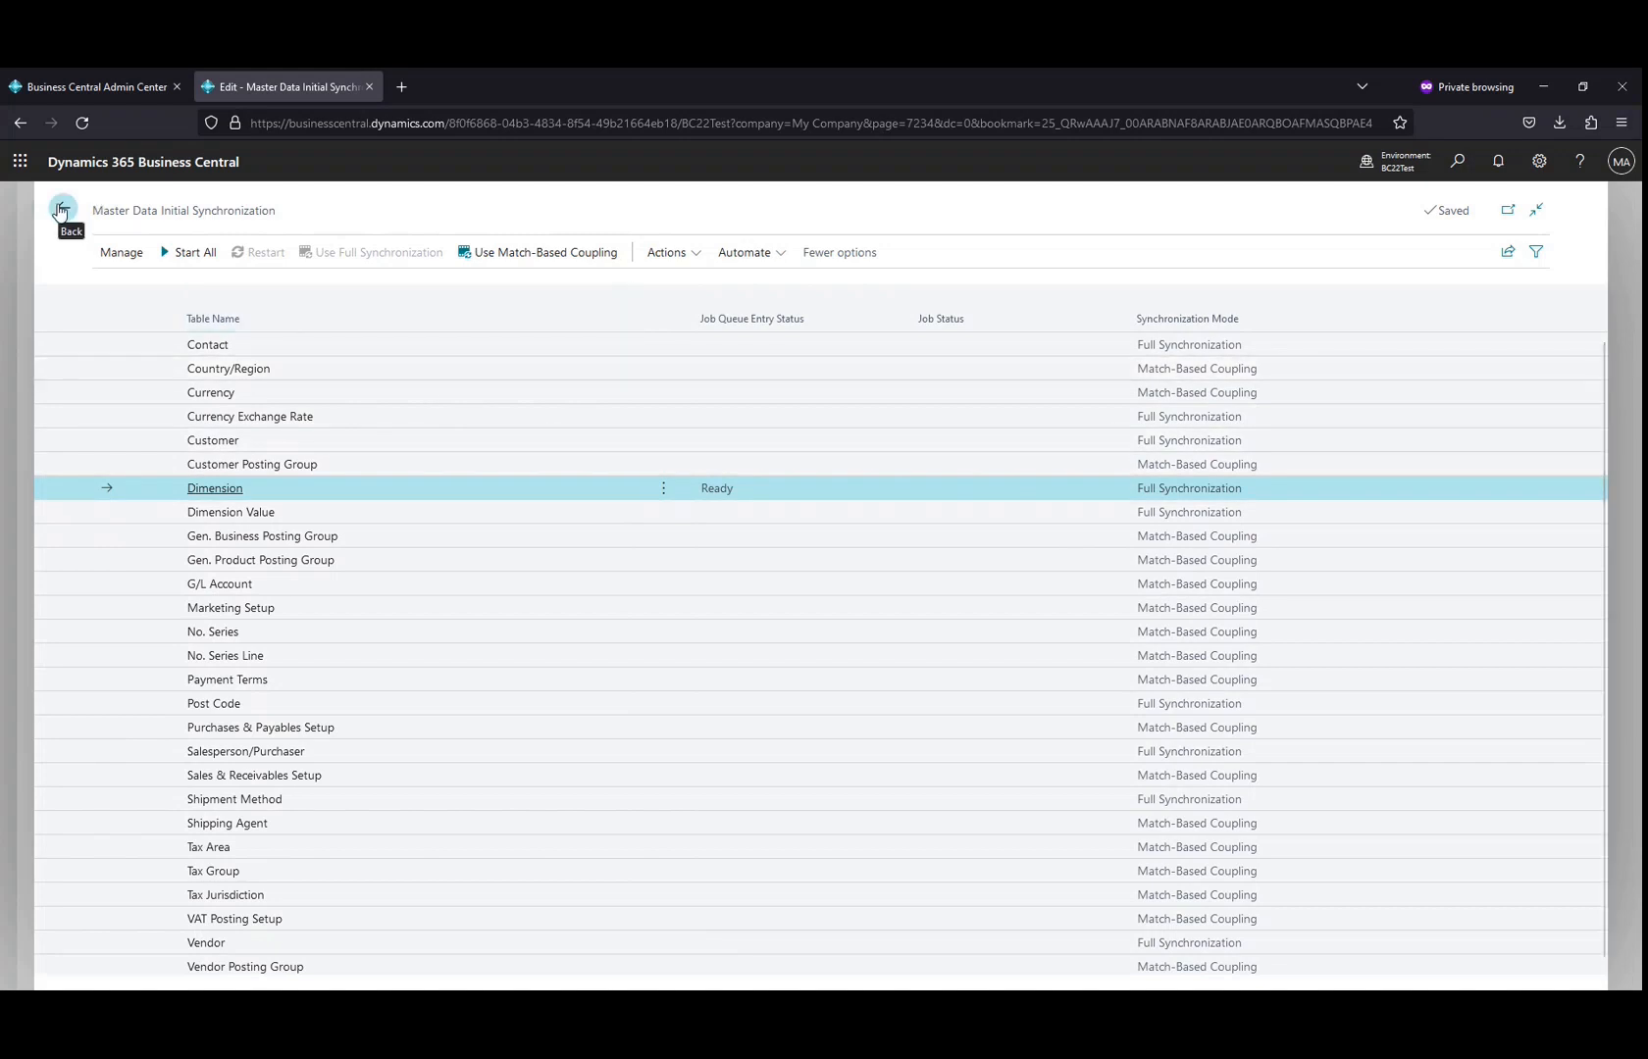
click(201, 298)
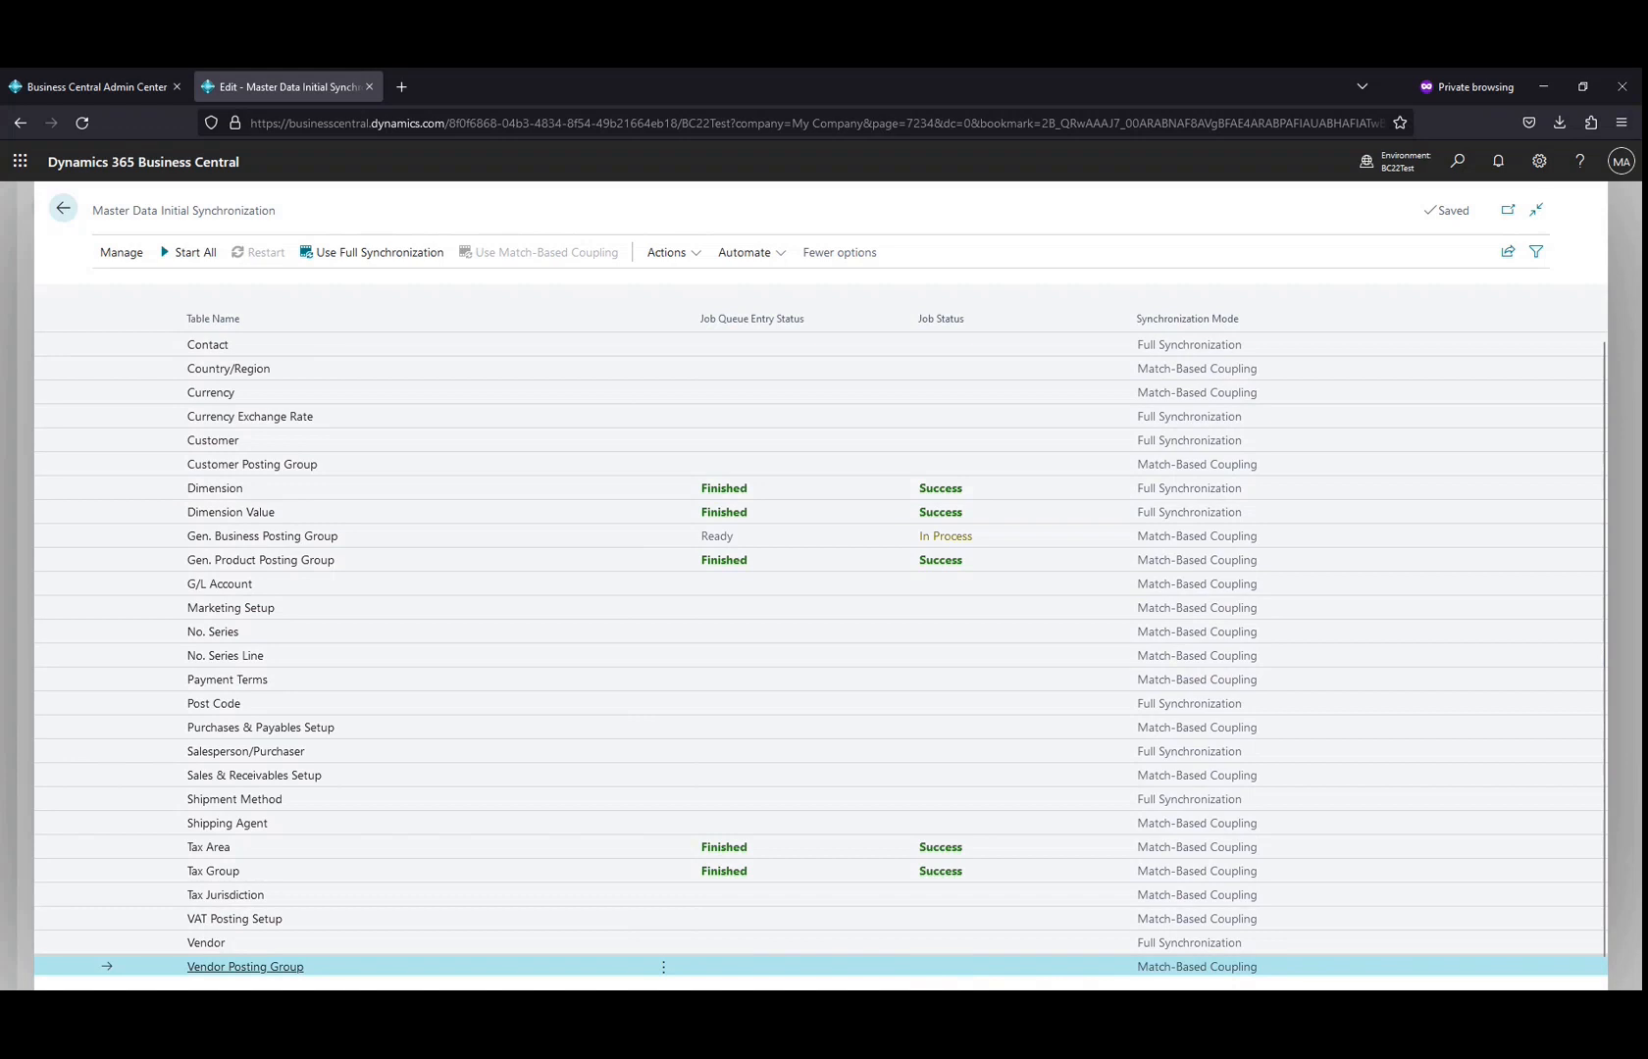
Open the Microsoft Learn release plan article "Set up and sync master data across companies" in a new browser tab and read its feature details.
click(408, 90)
text(https://learn.microsoft.com/en-us/dynamics365/release-plan/2023wave1/smb/dynamics365-business-central/set-up-sync-master-data-across-companies)
key(Return)
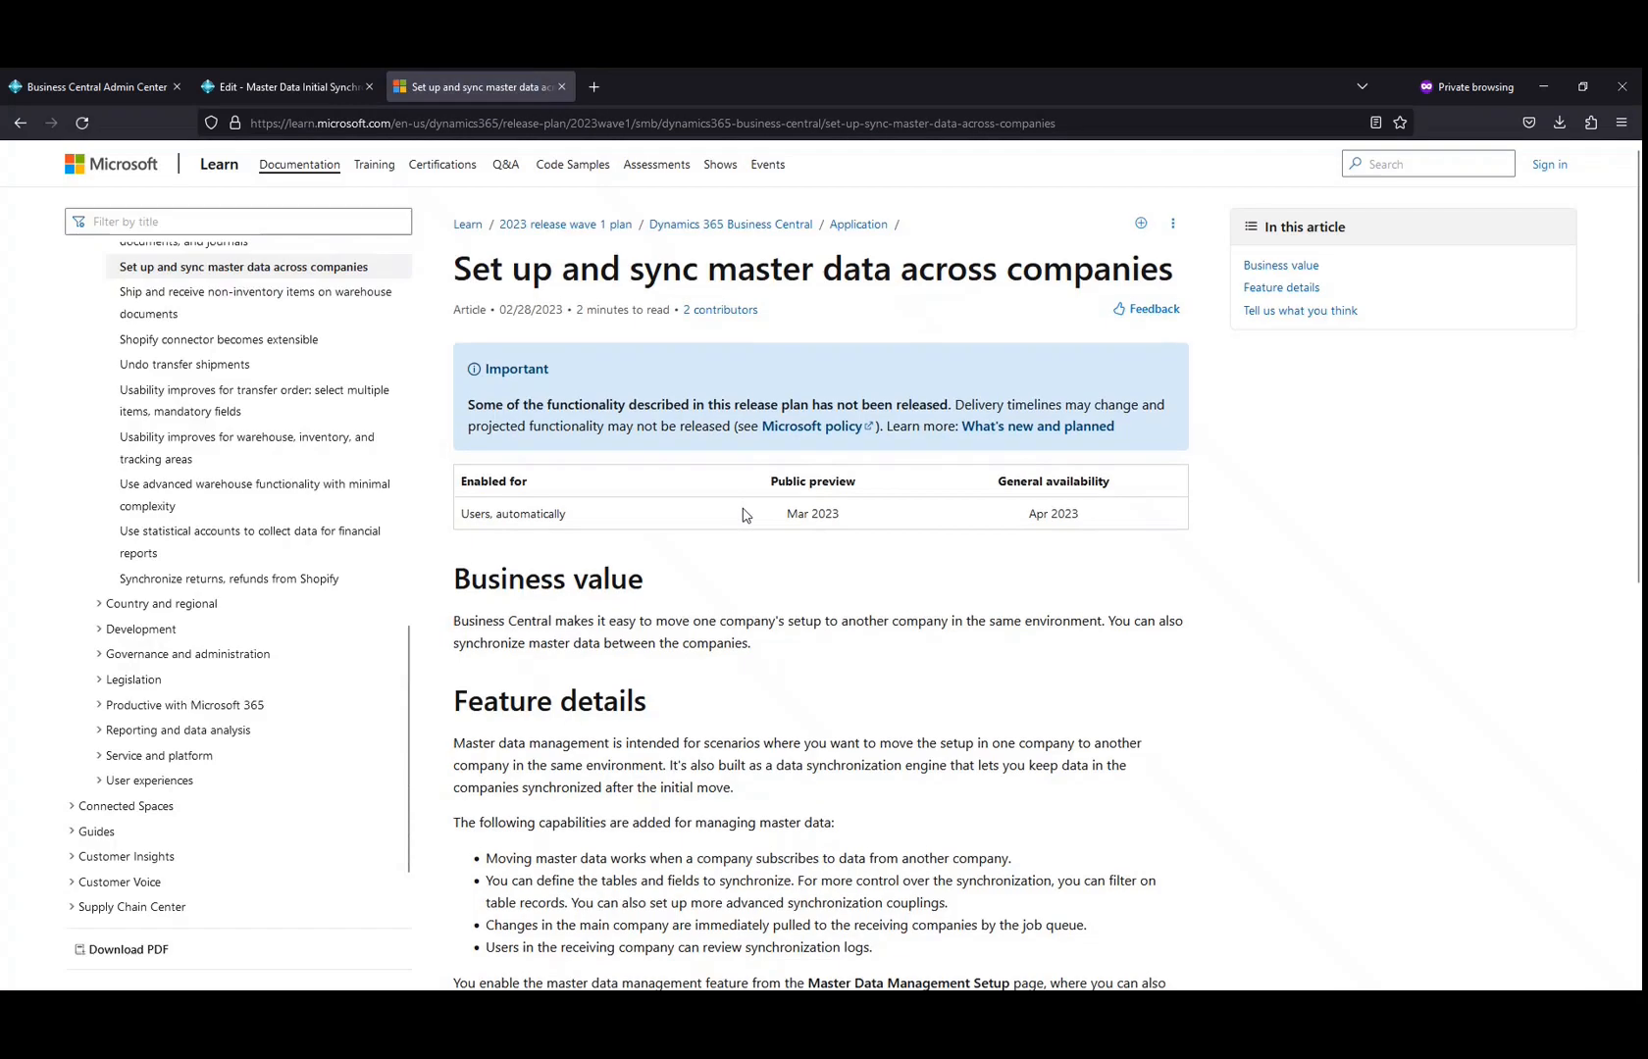
scroll(743, 515, down, 3)
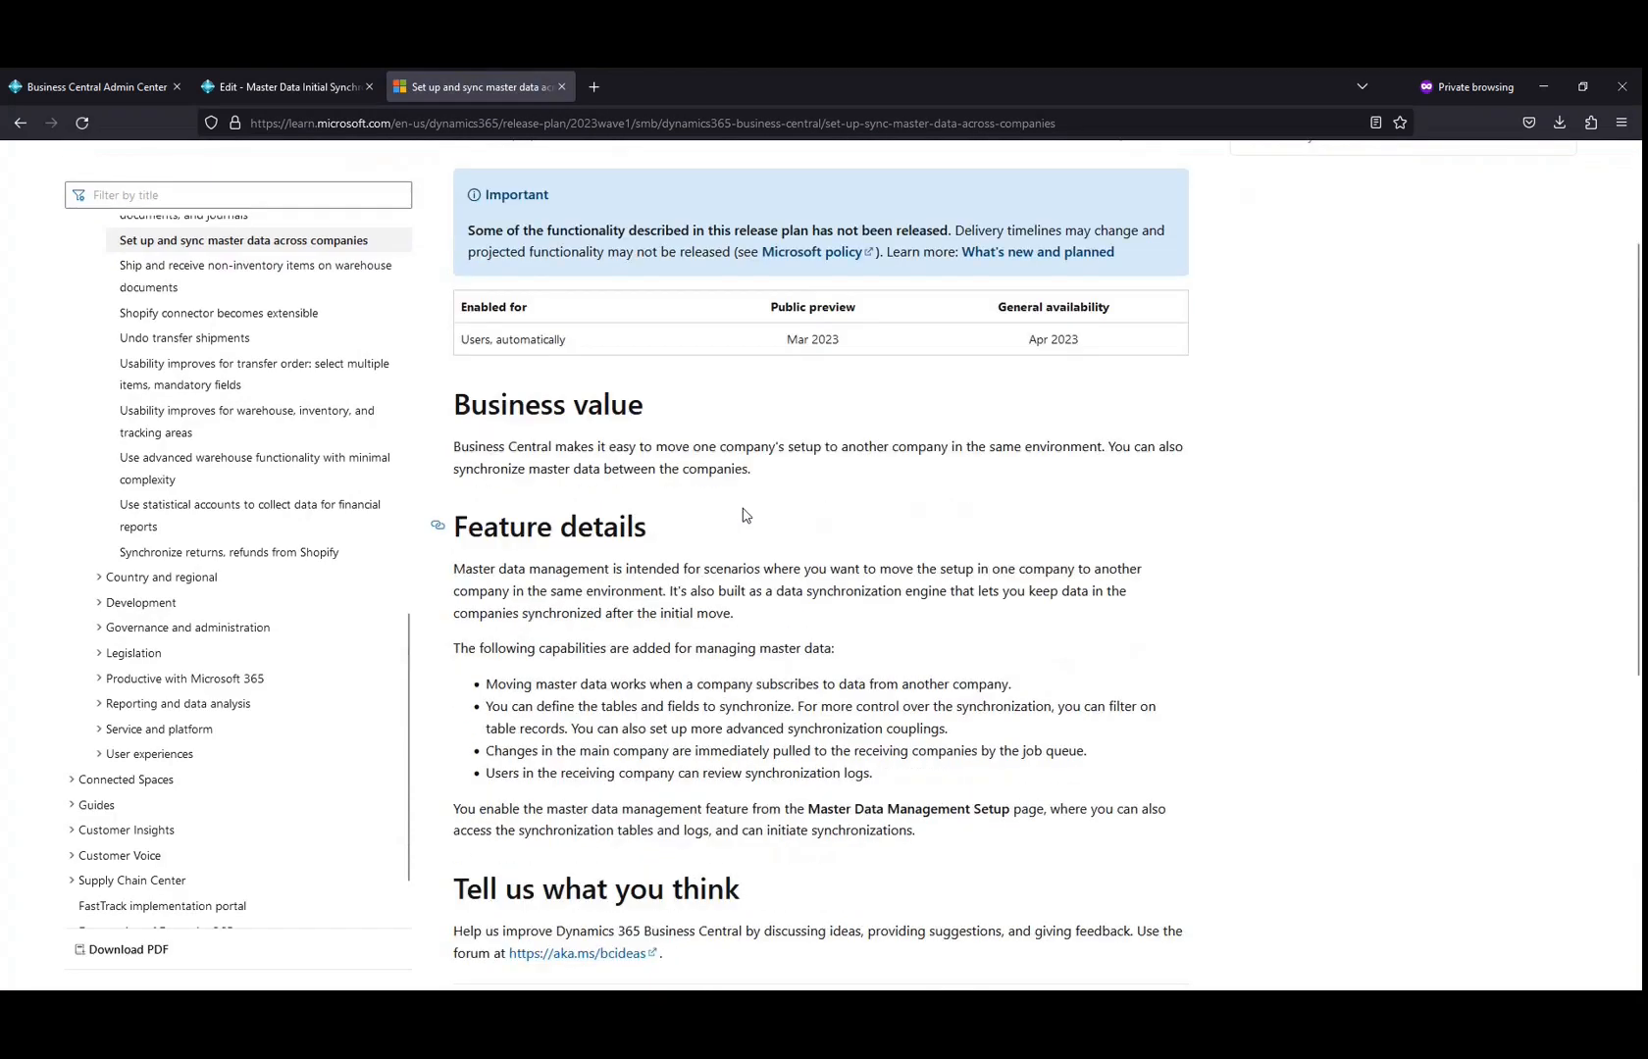
scroll(743, 515, down, 1)
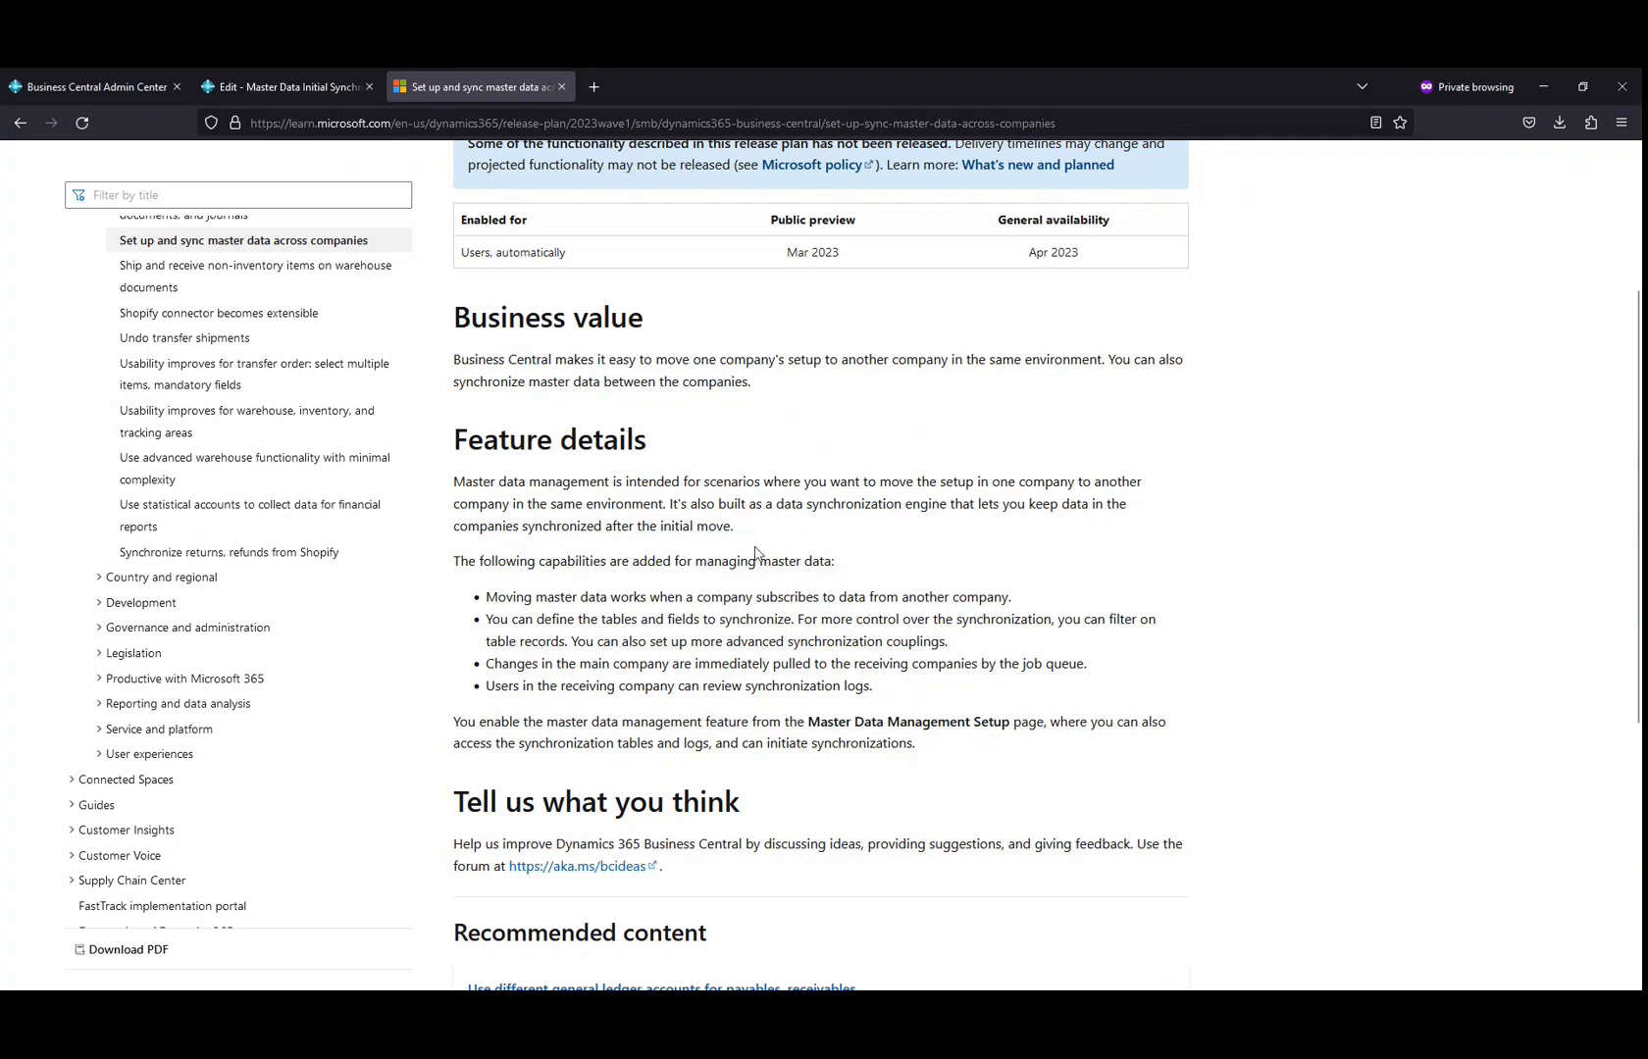
scroll(755, 555, down, 1)
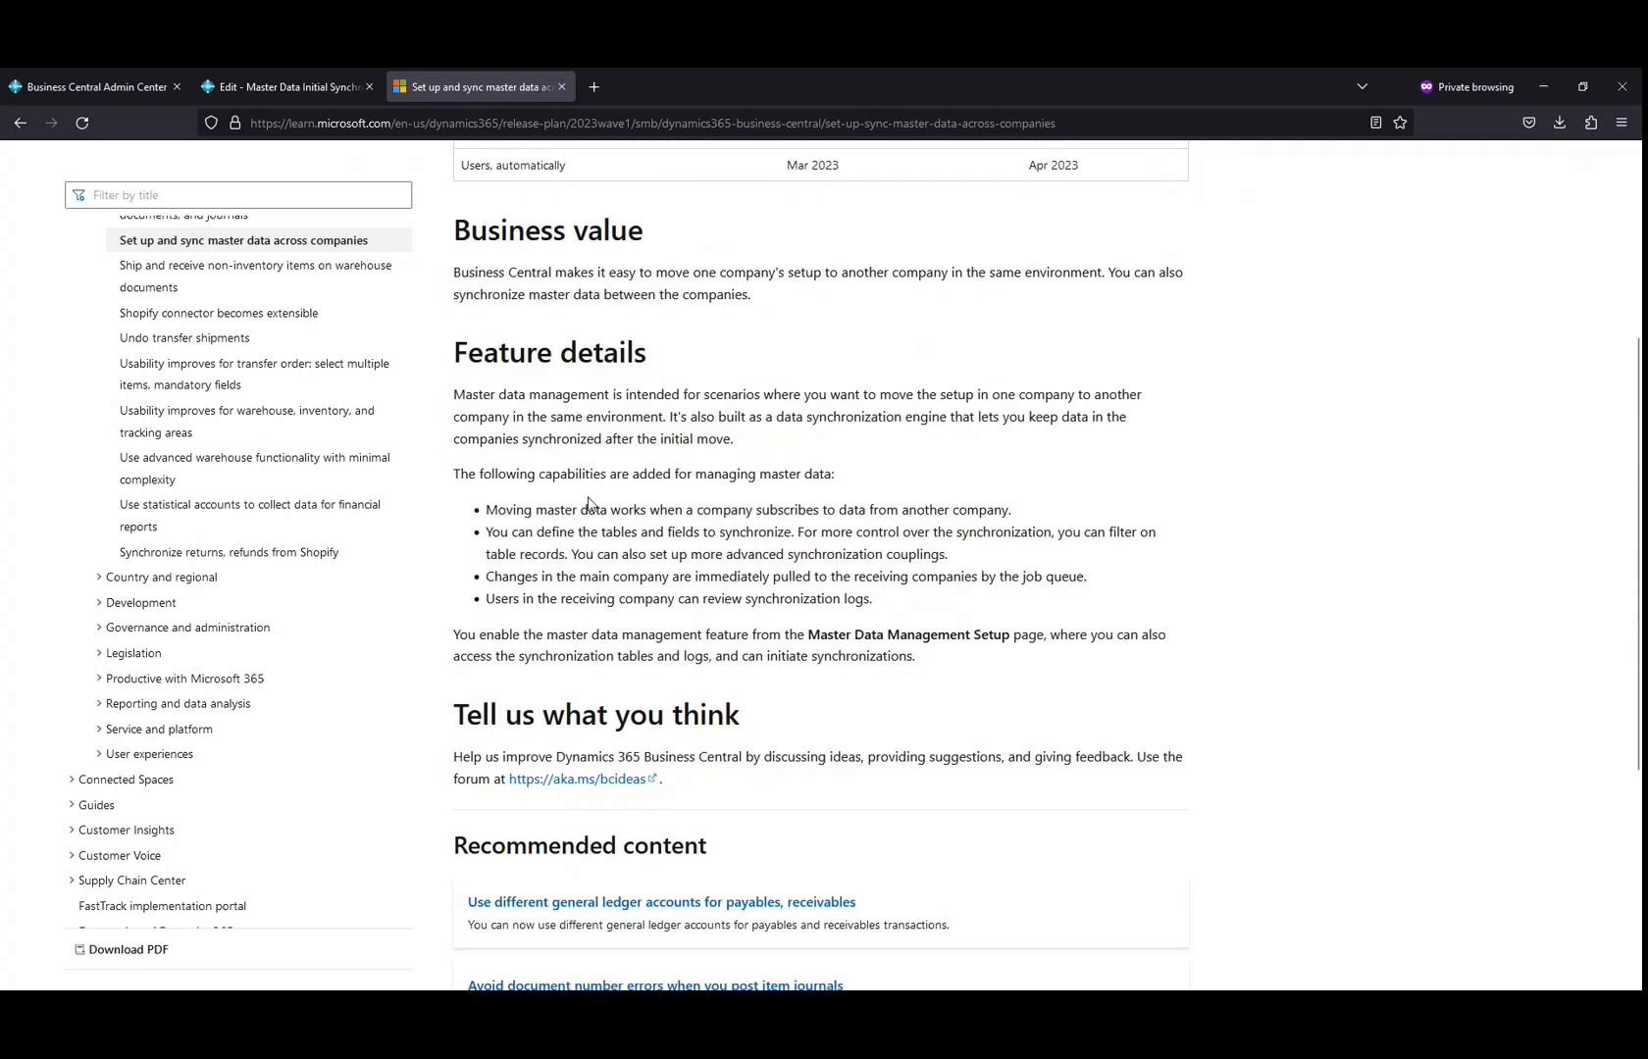
Examine the article's list of capabilities added for managing master data, highlighting each point while reading.
drag(479, 476, 842, 480)
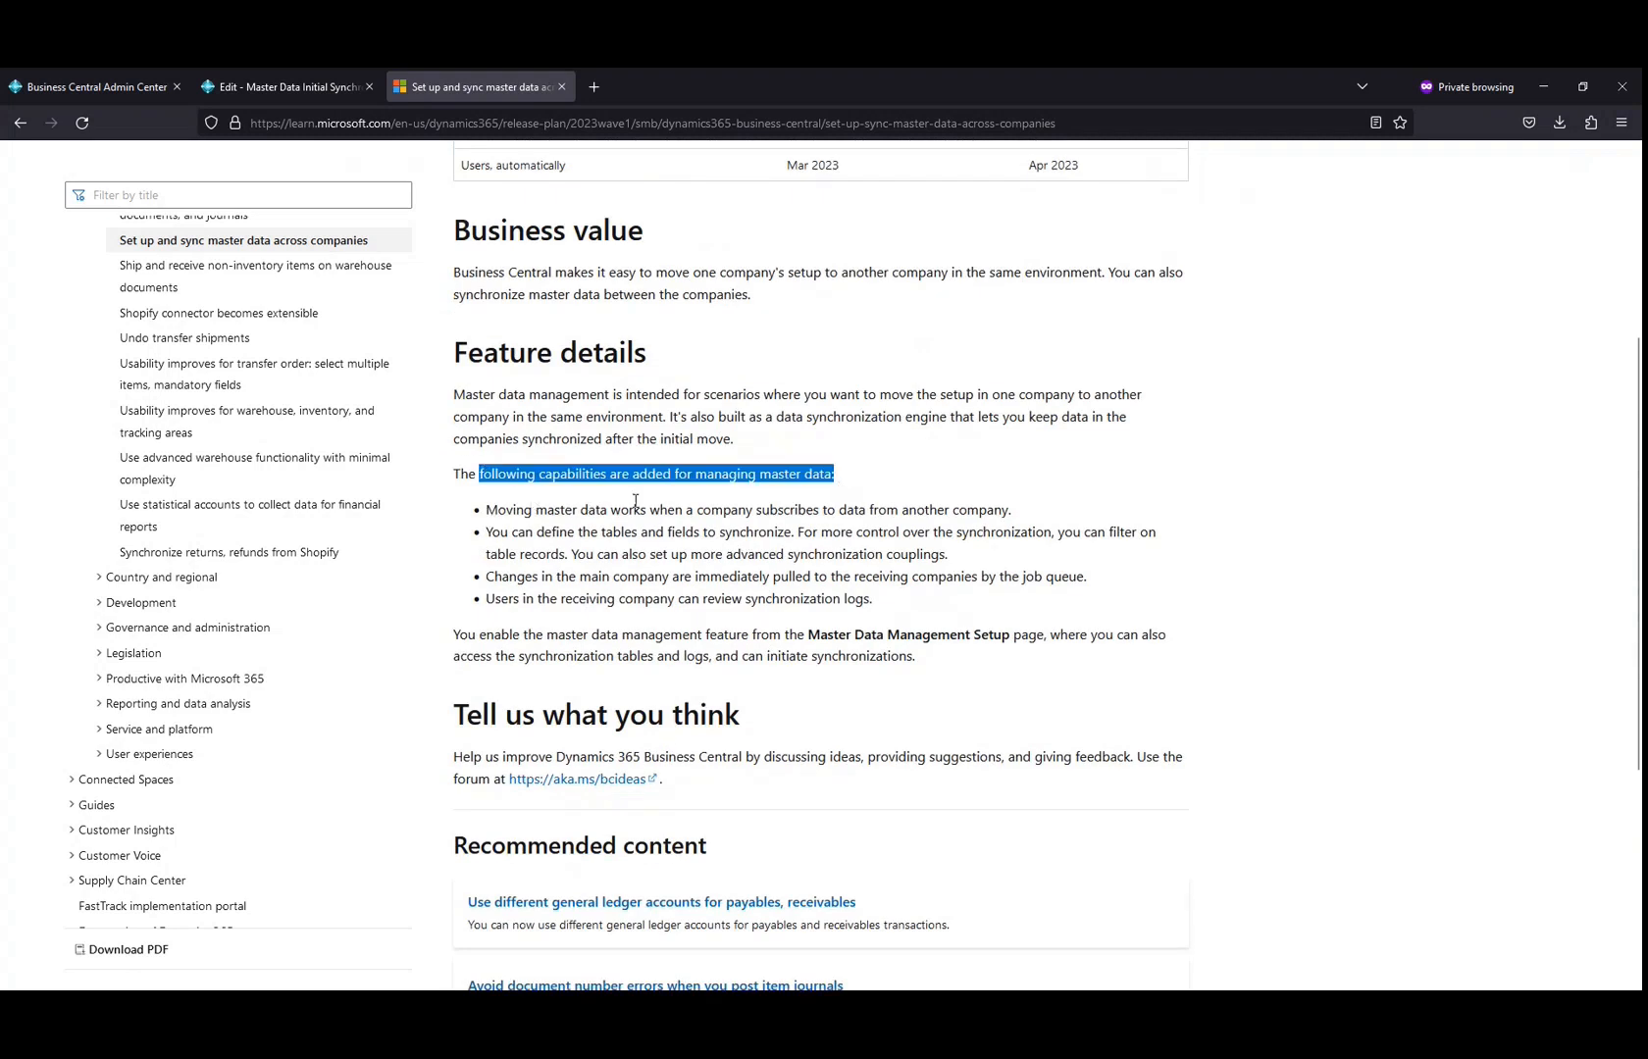
click(635, 501)
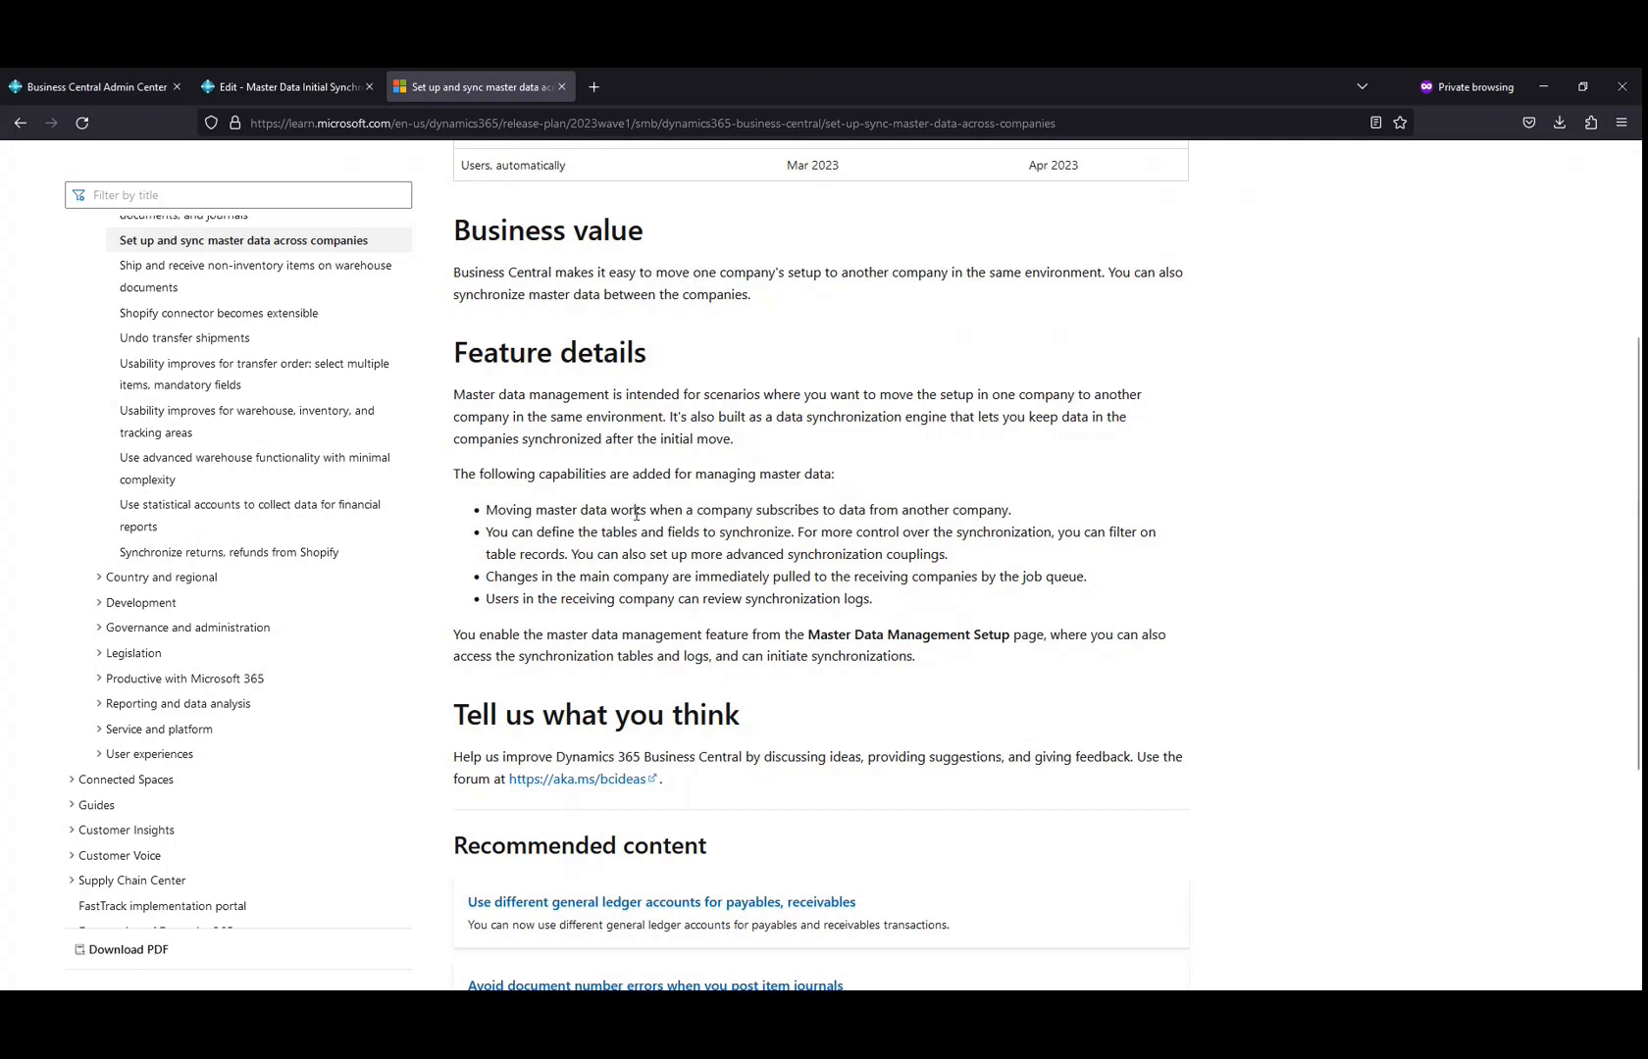
scroll(636, 514, down, 1)
drag(497, 427, 997, 421)
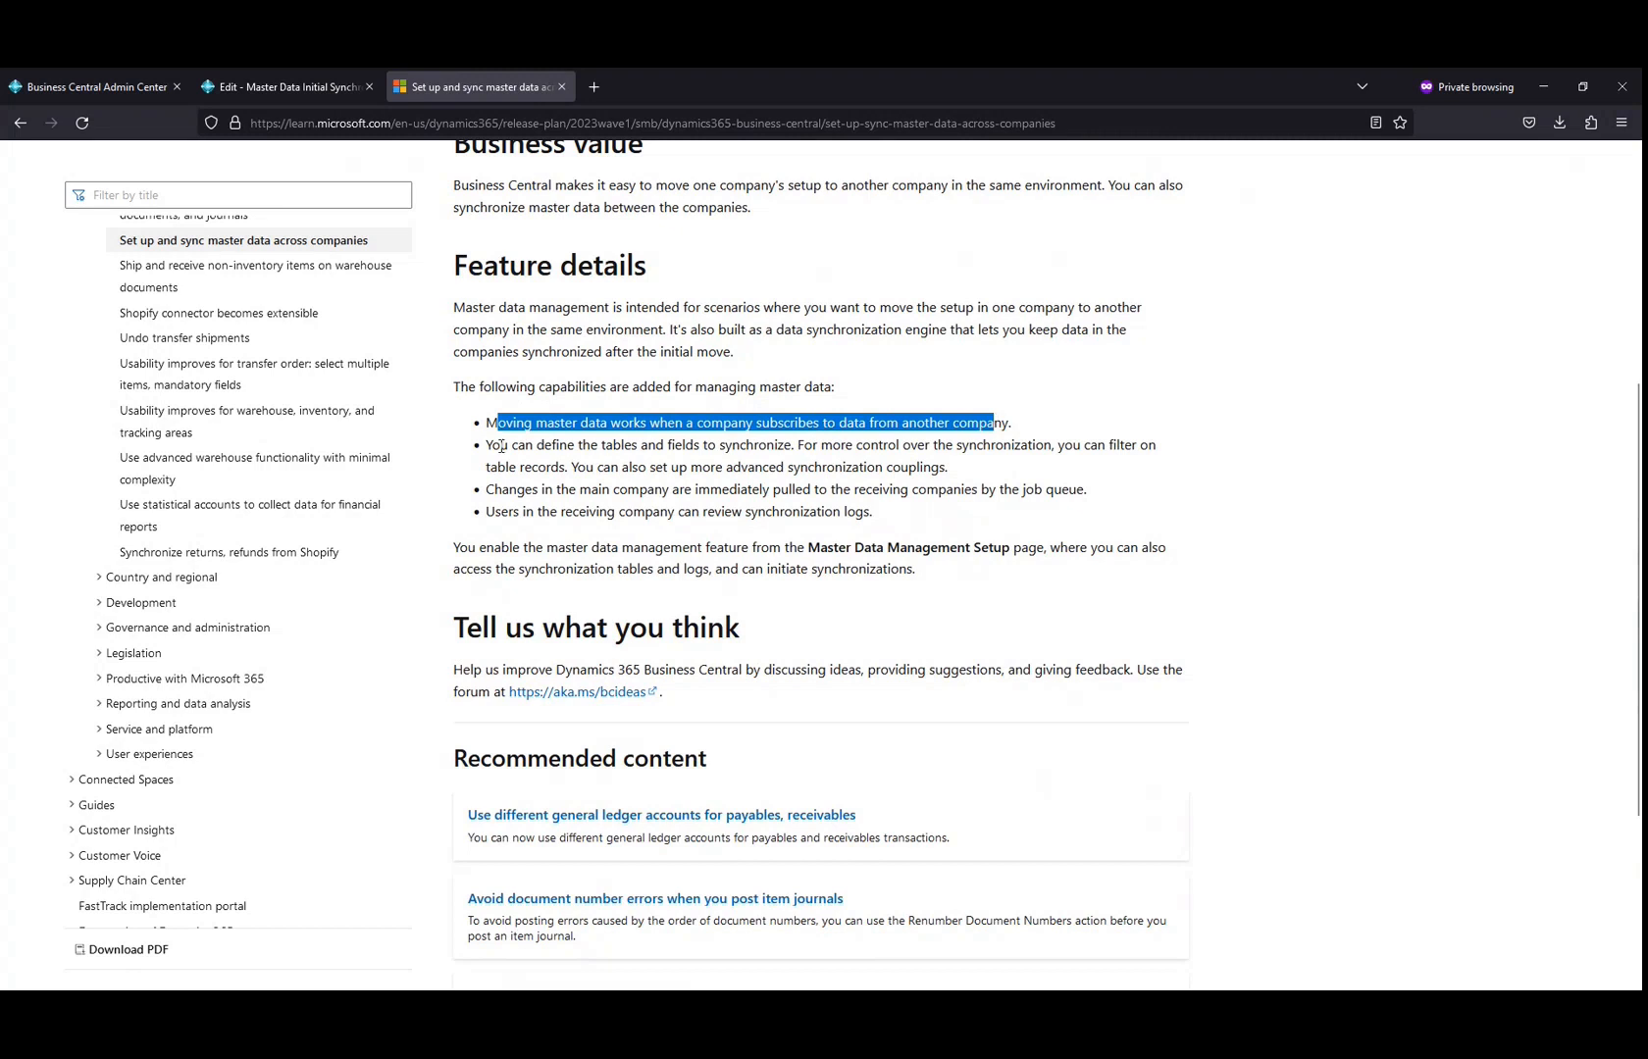
drag(501, 446, 785, 447)
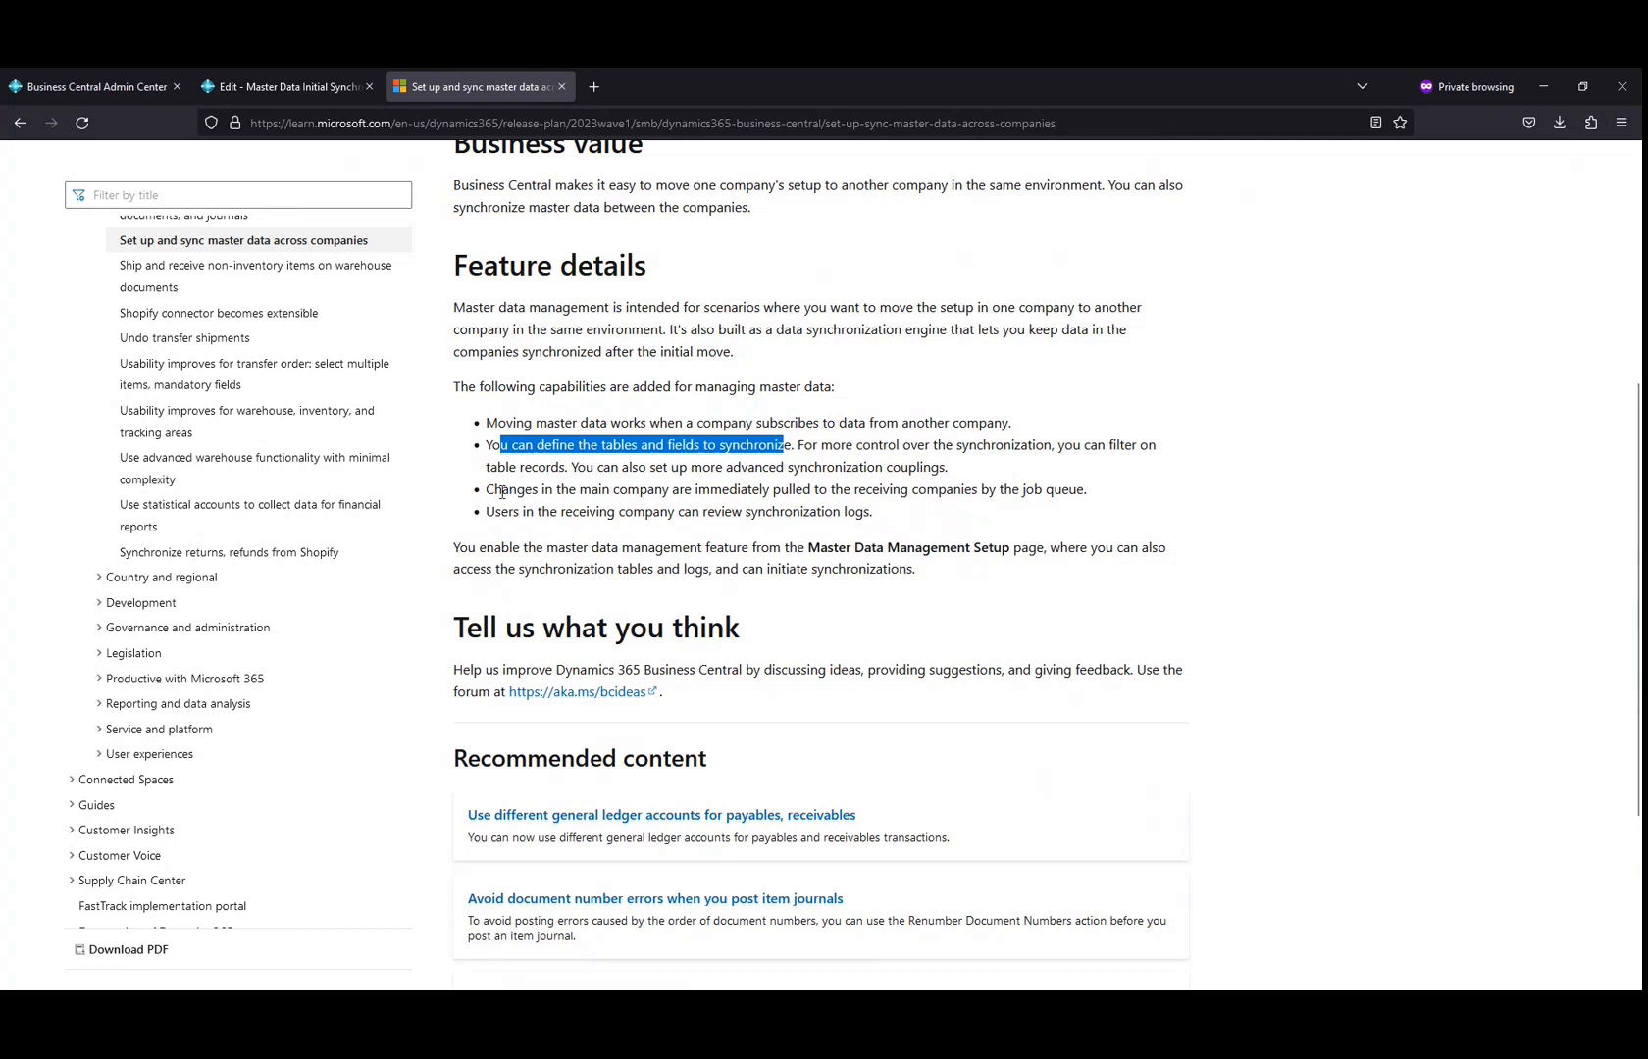
drag(501, 492, 1100, 494)
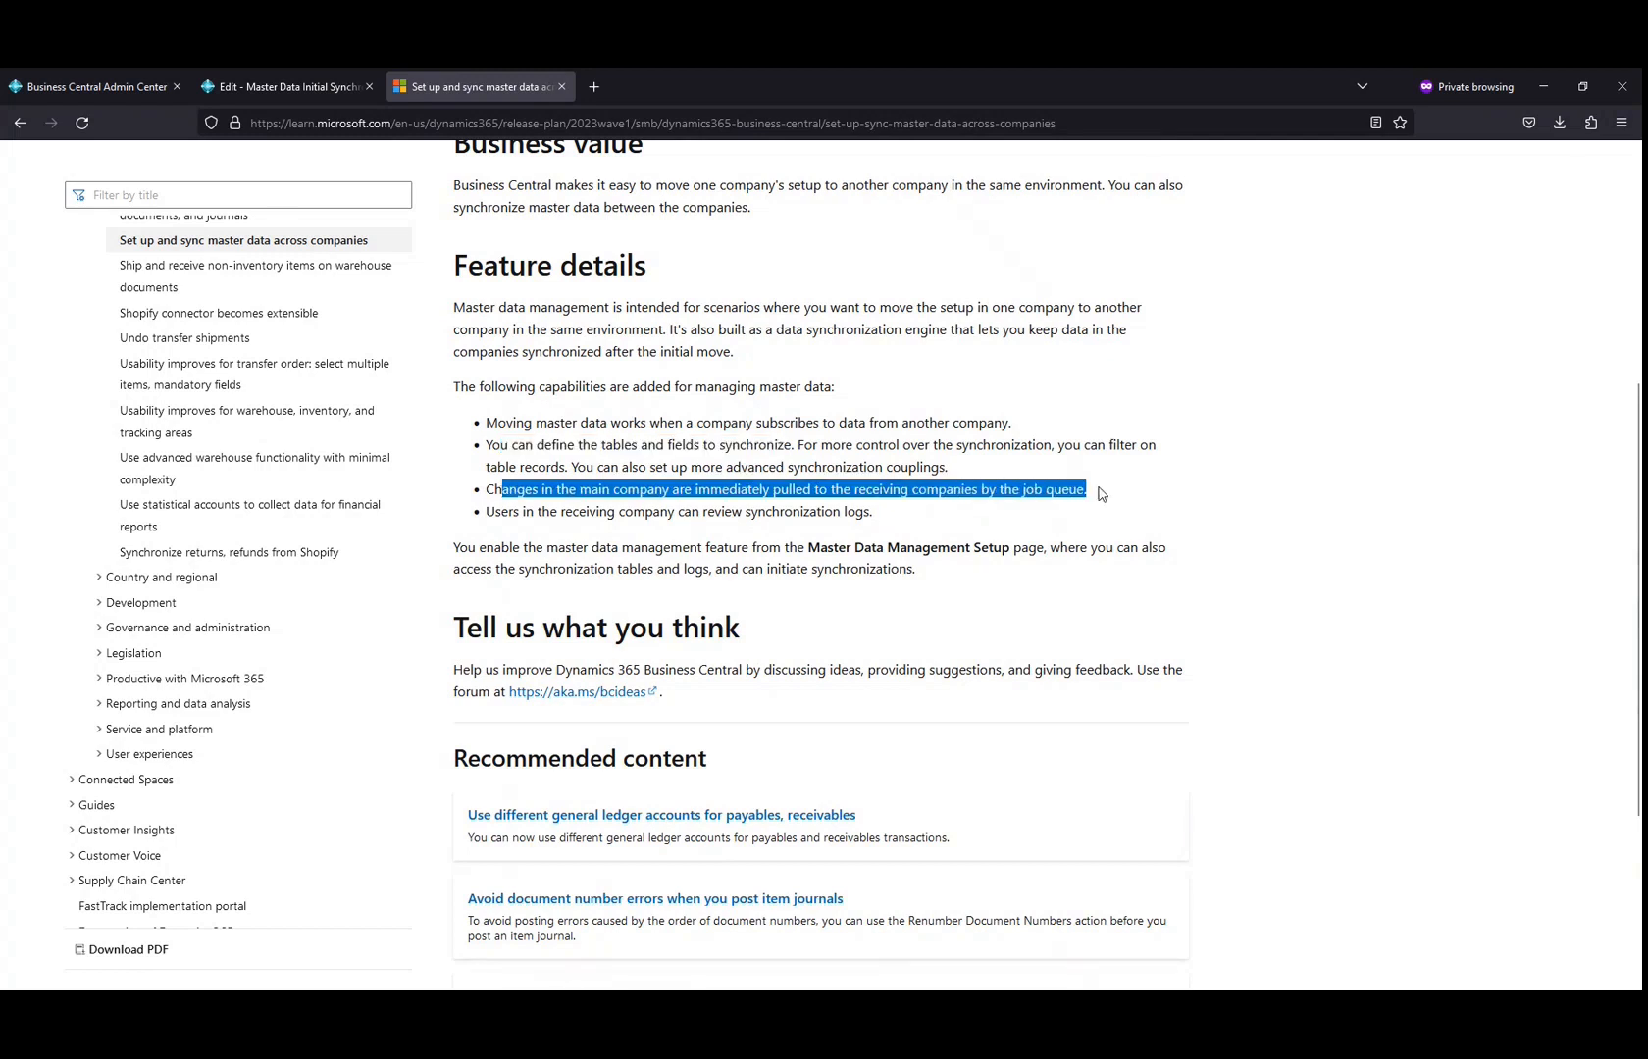
drag(511, 513, 907, 520)
click(759, 518)
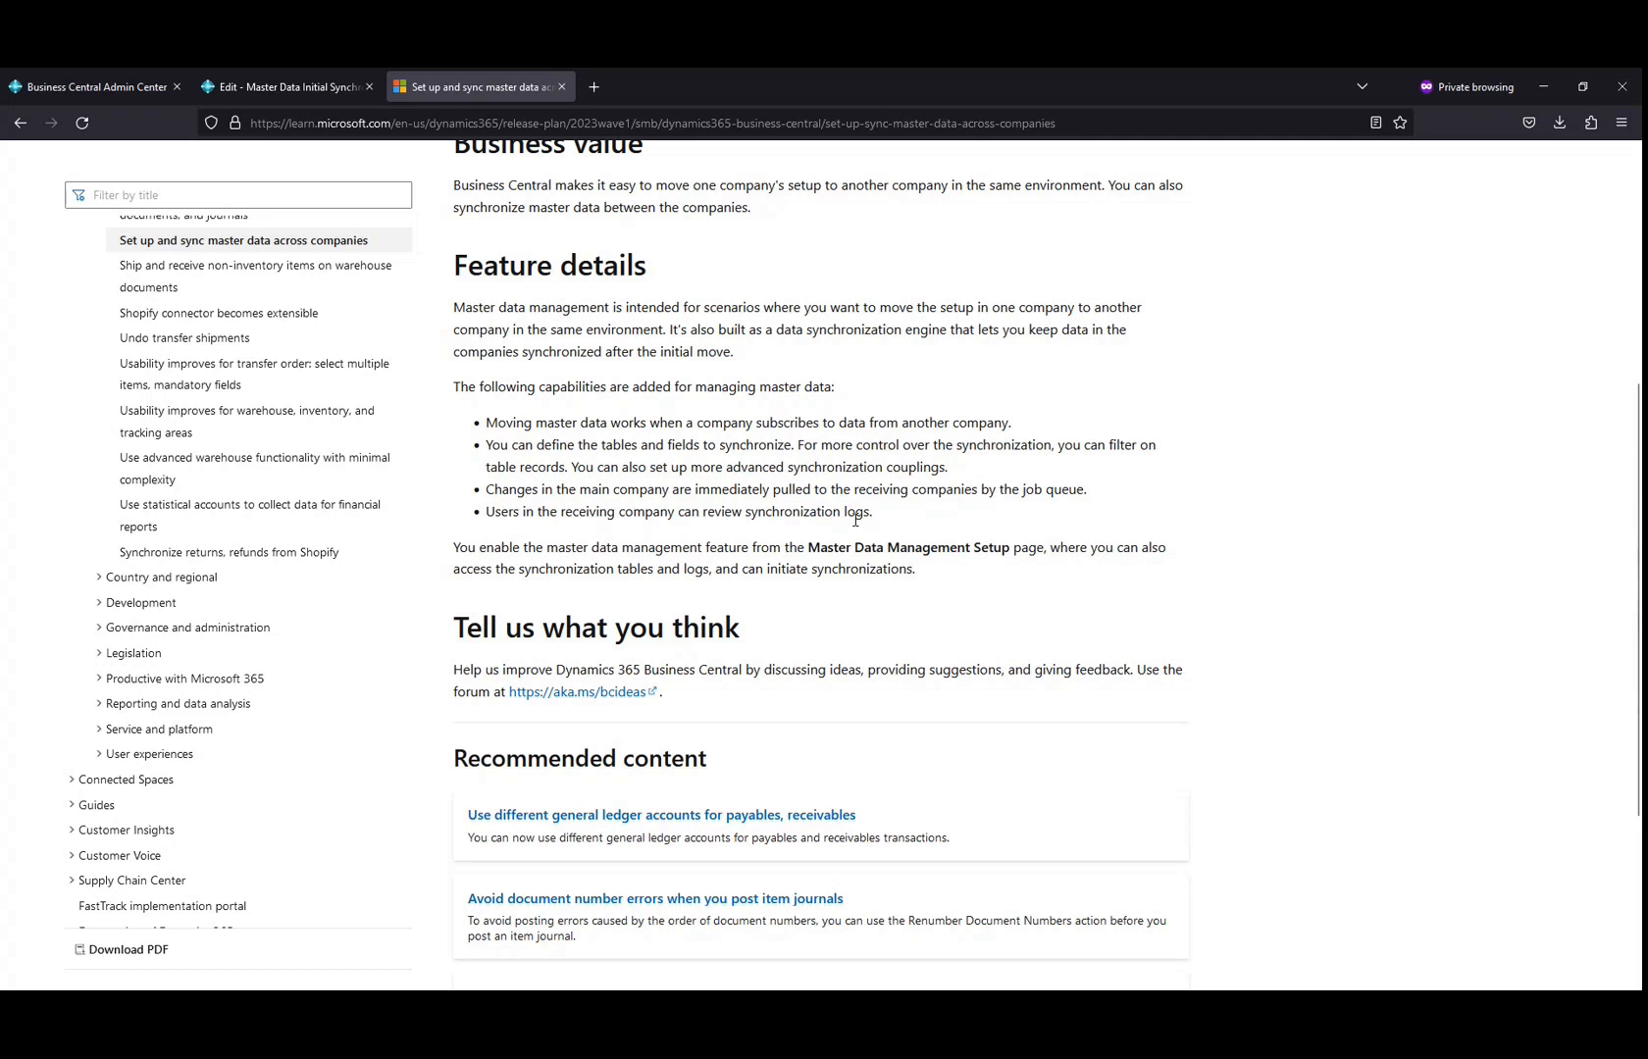
scroll(856, 520, up, 1)
scroll(855, 520, up, 1)
Switch back to Business Central and reload the initial synchronization page to check the progress of each table.
click(297, 86)
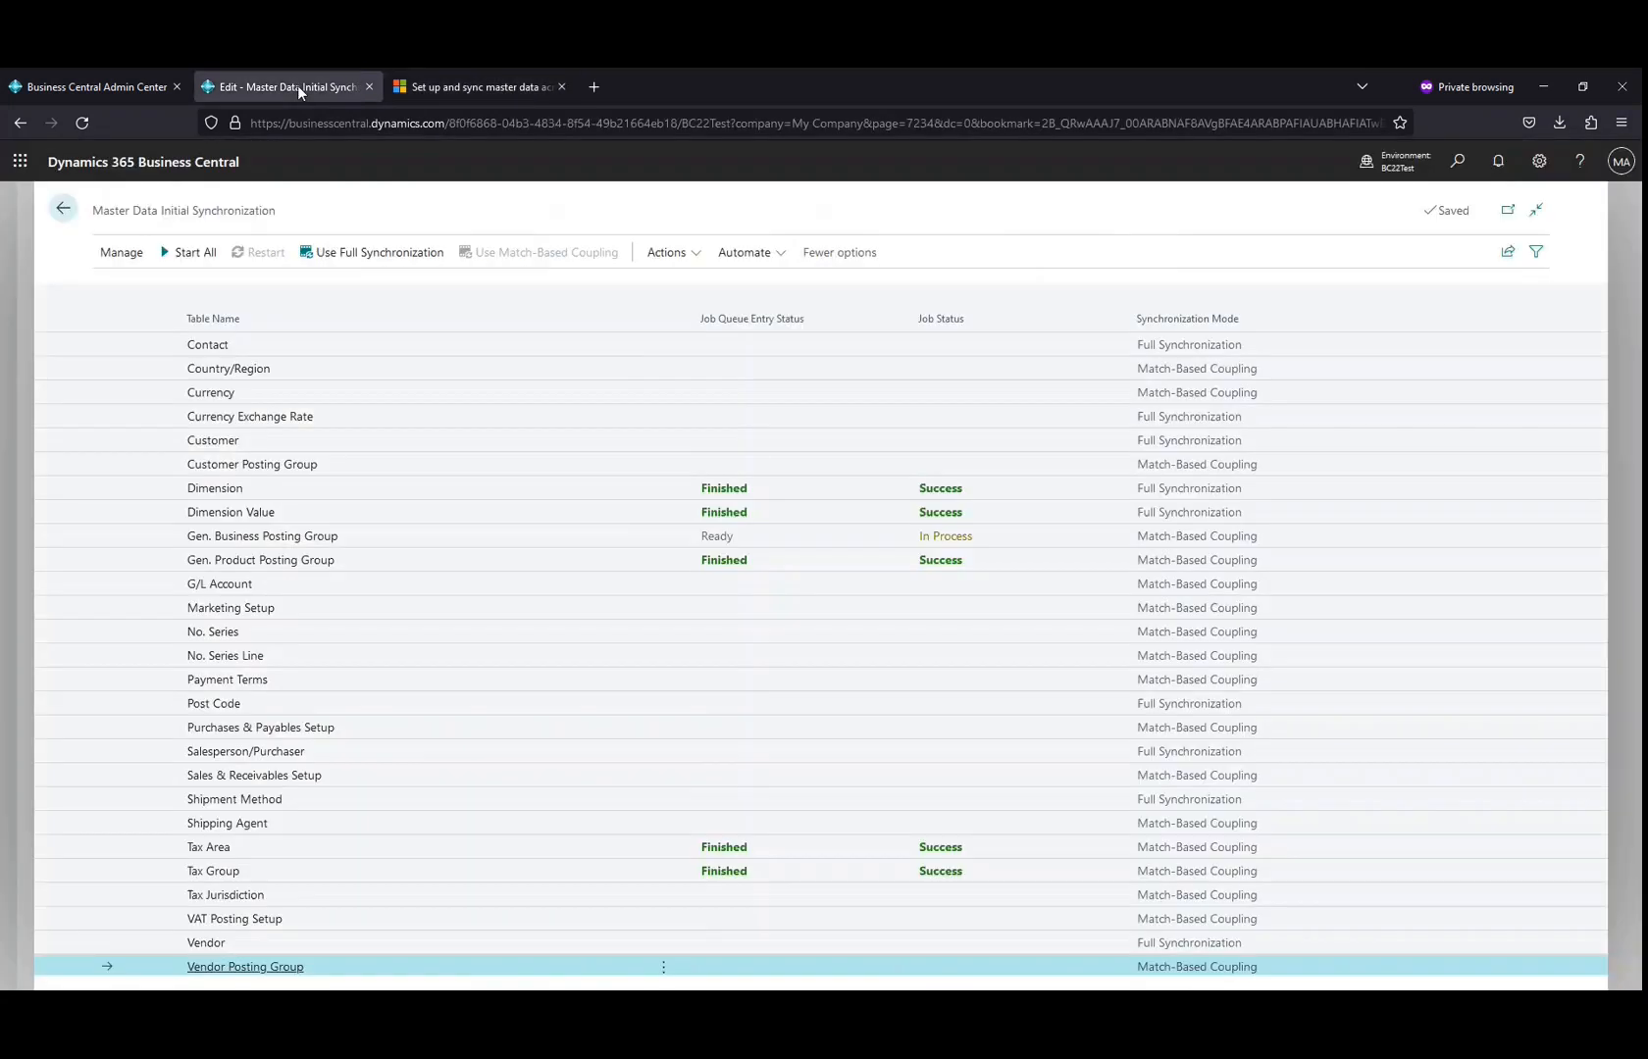
key(Escape)
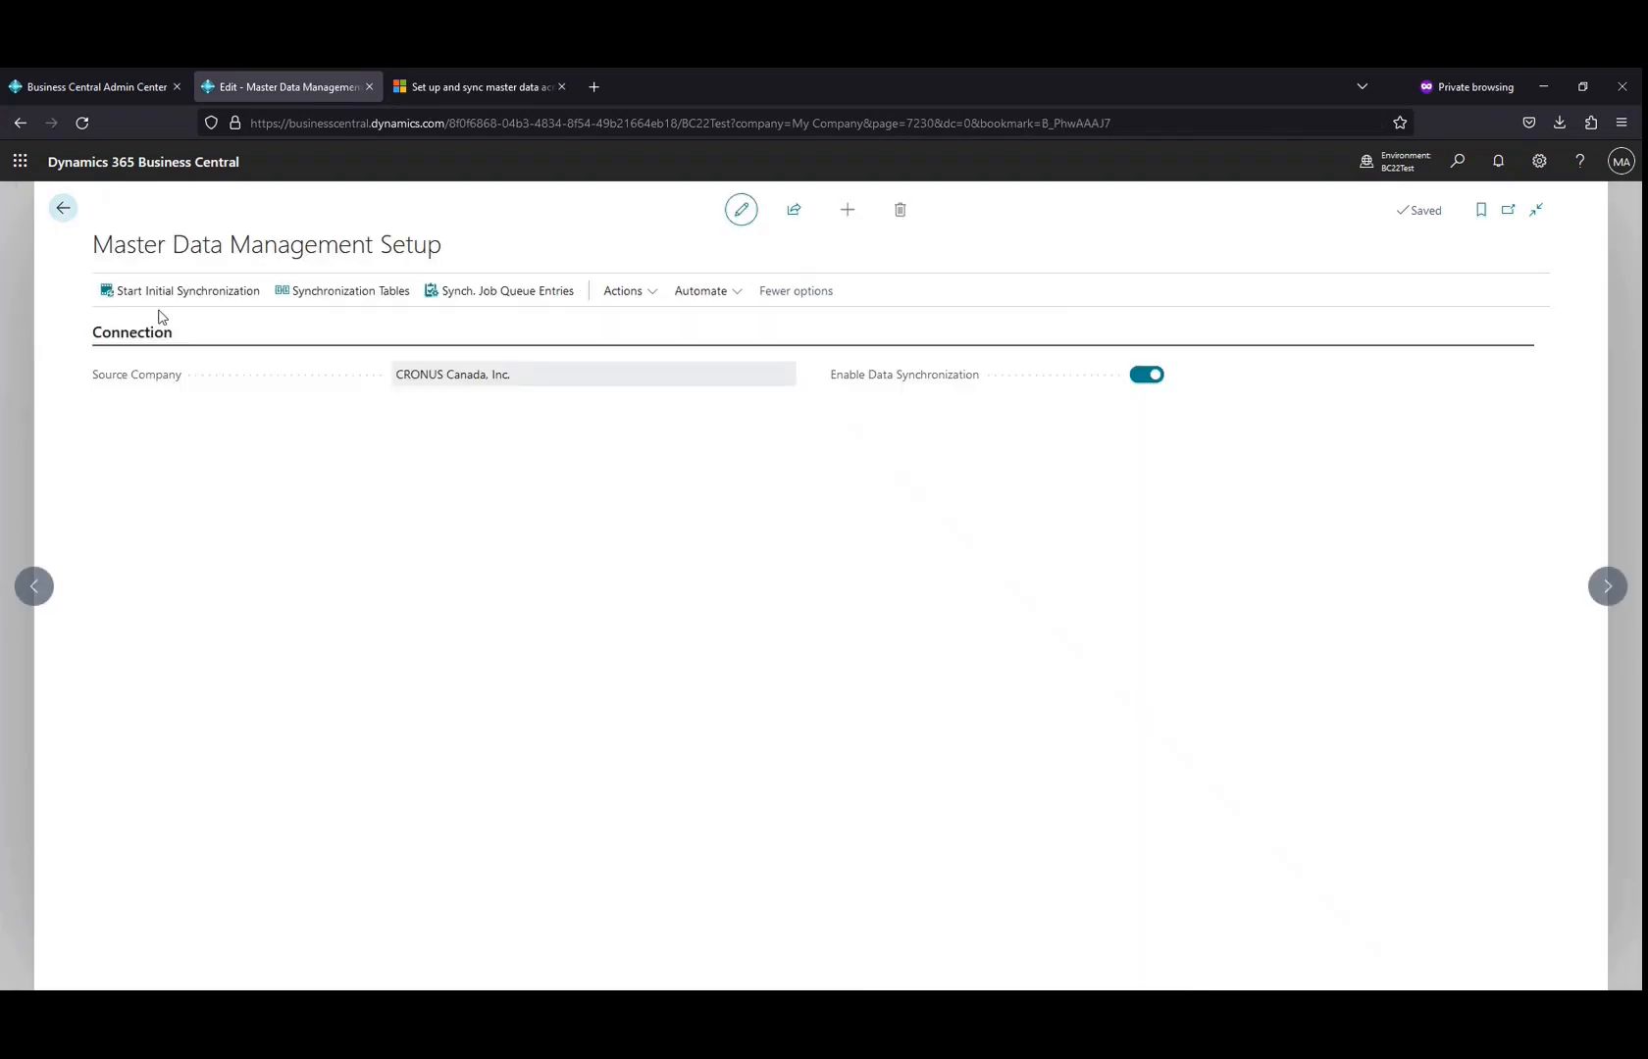
click(162, 291)
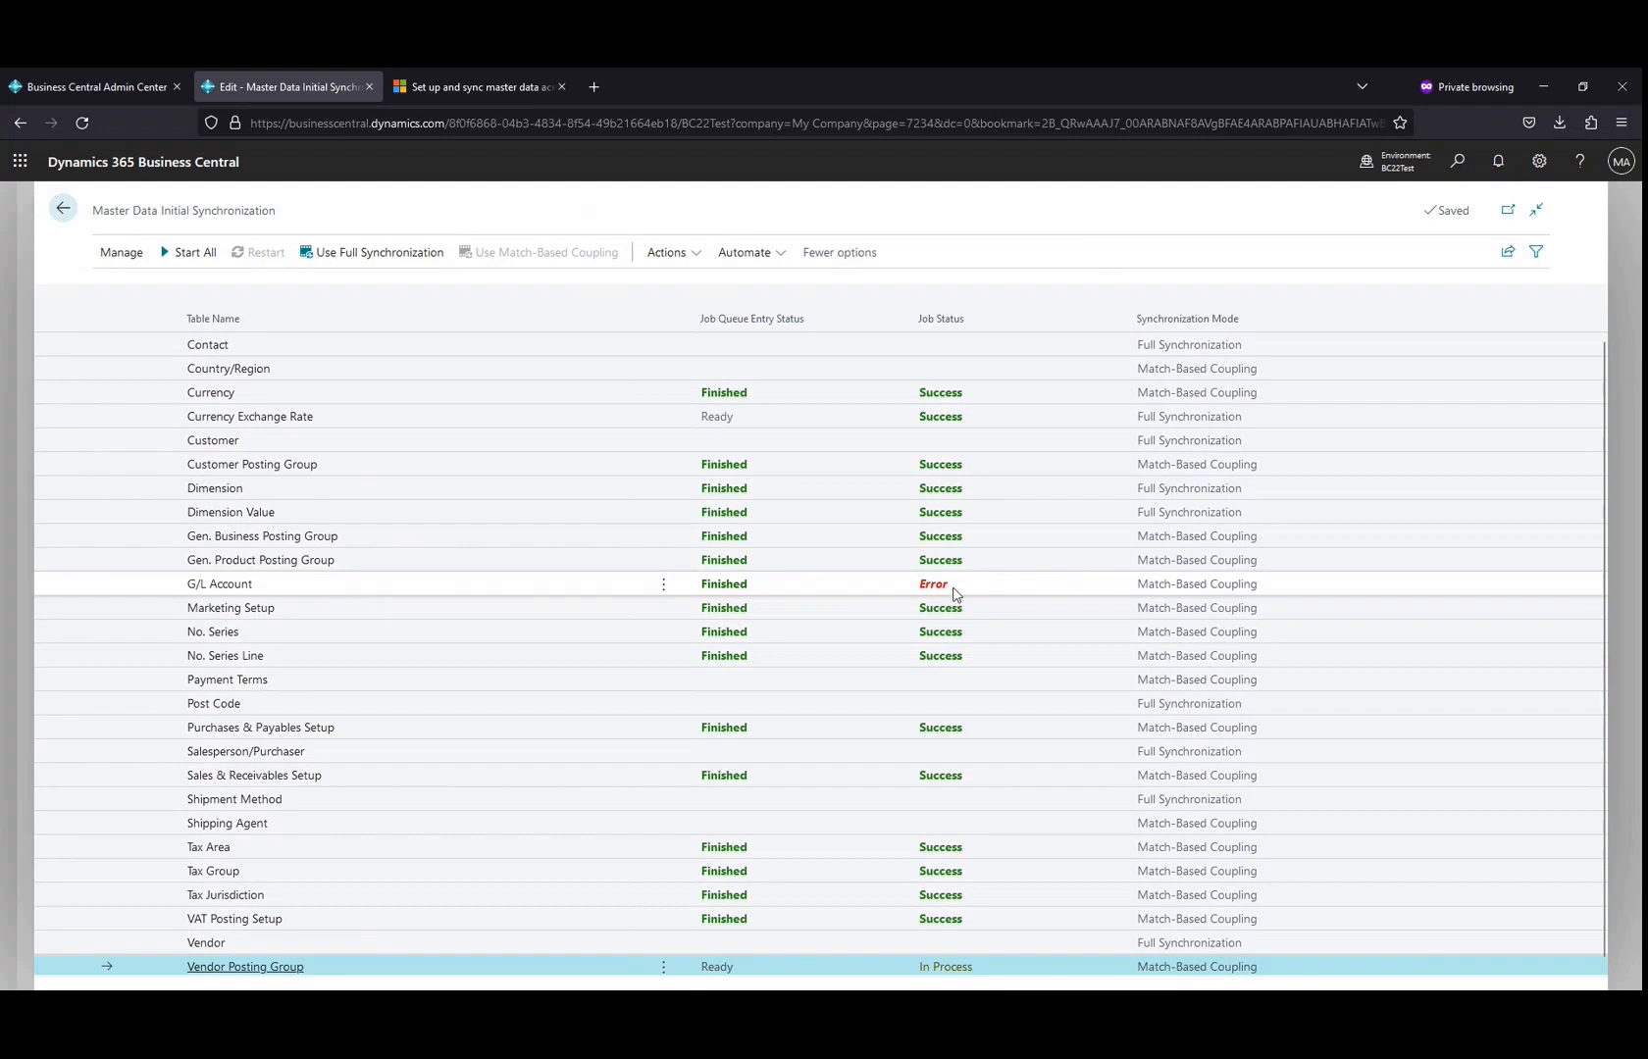
View the G/L Account table's job queue log entries and integration synchronization jobs, and close both views.
click(731, 594)
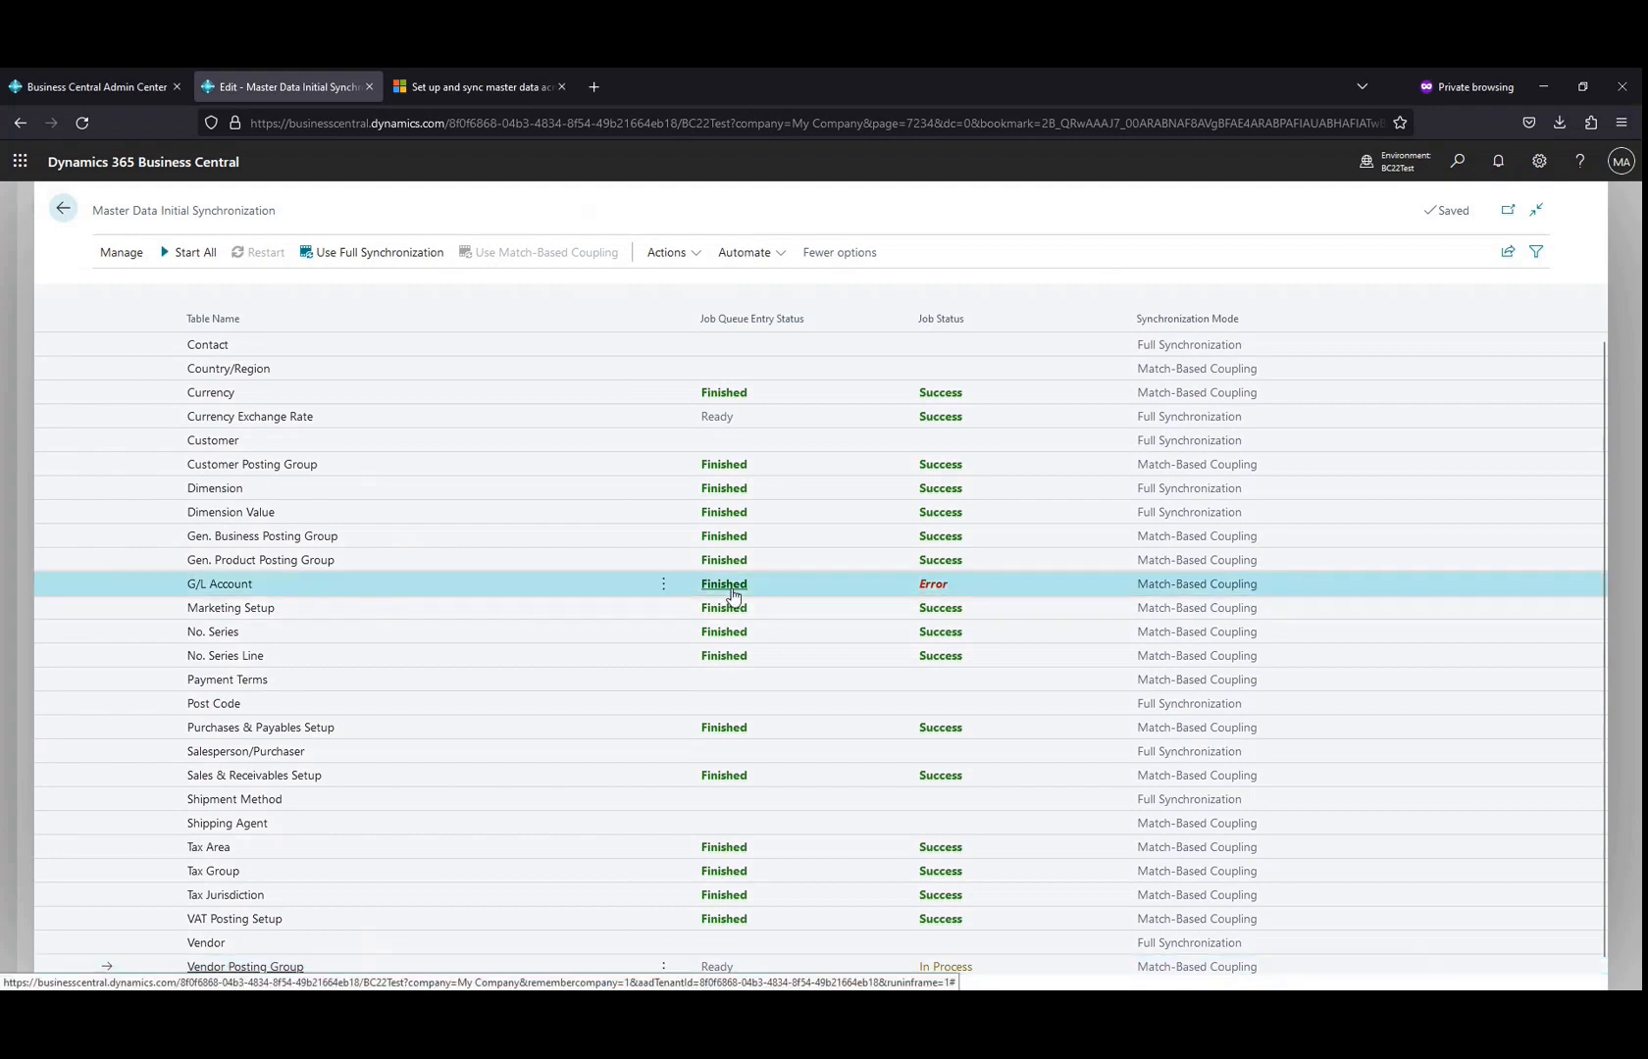
click(730, 594)
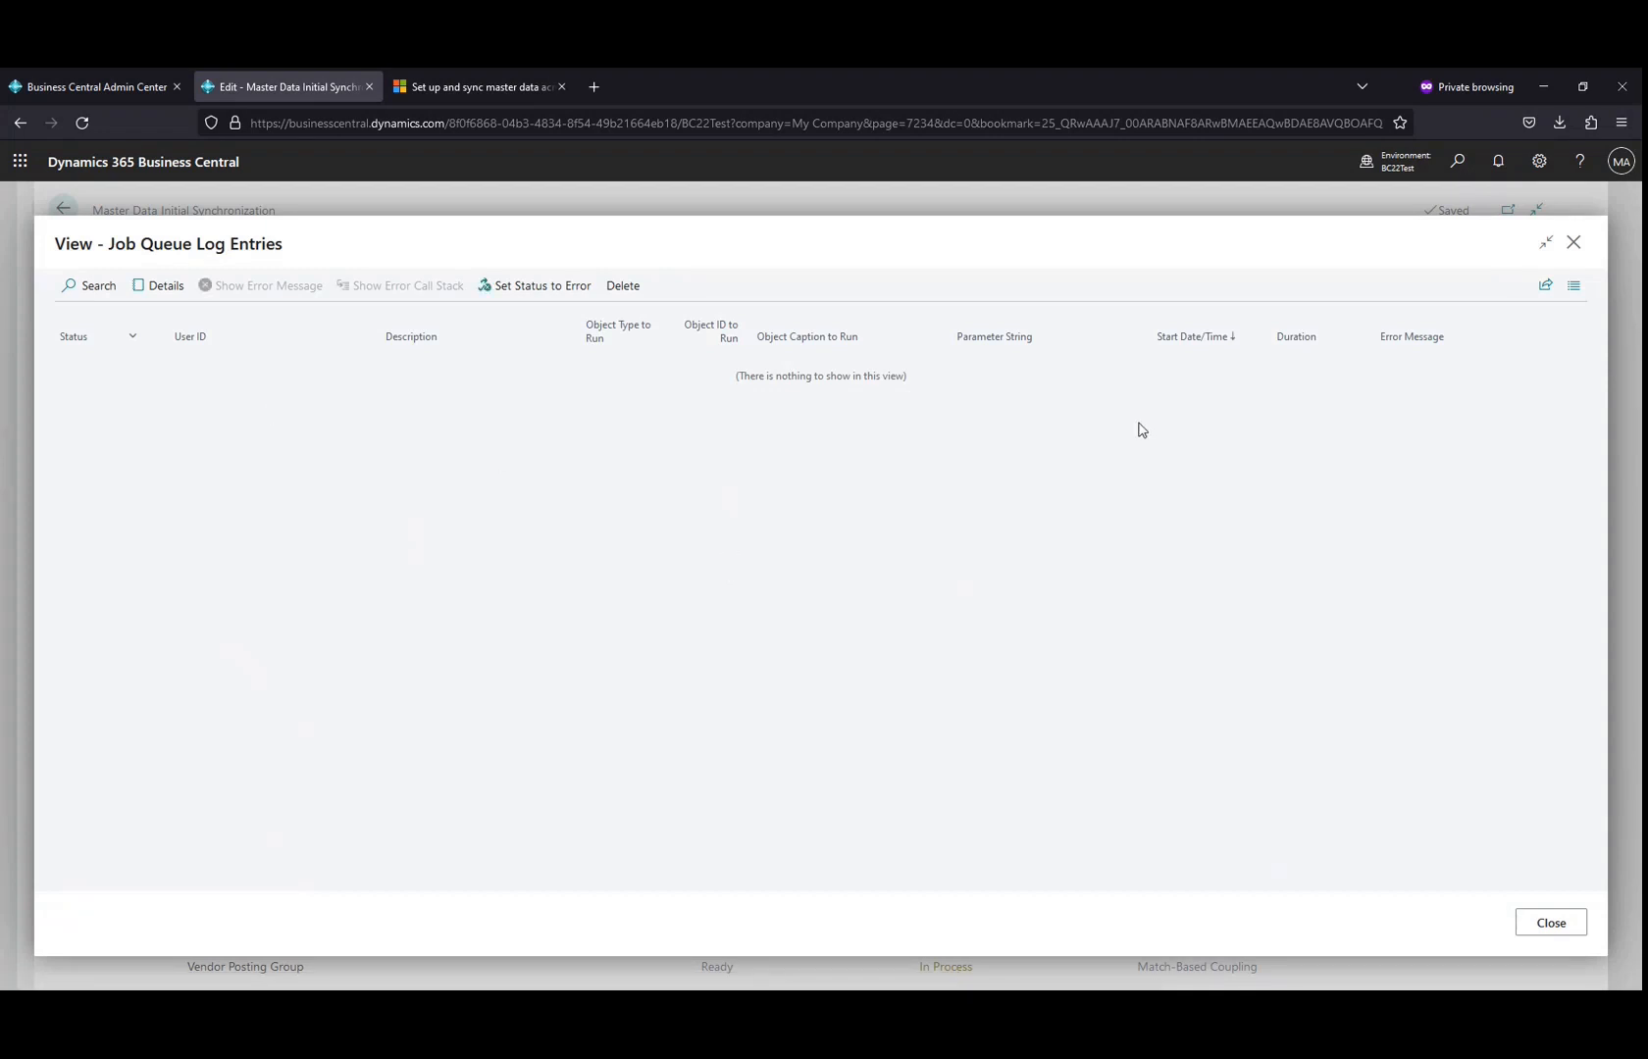
click(1580, 246)
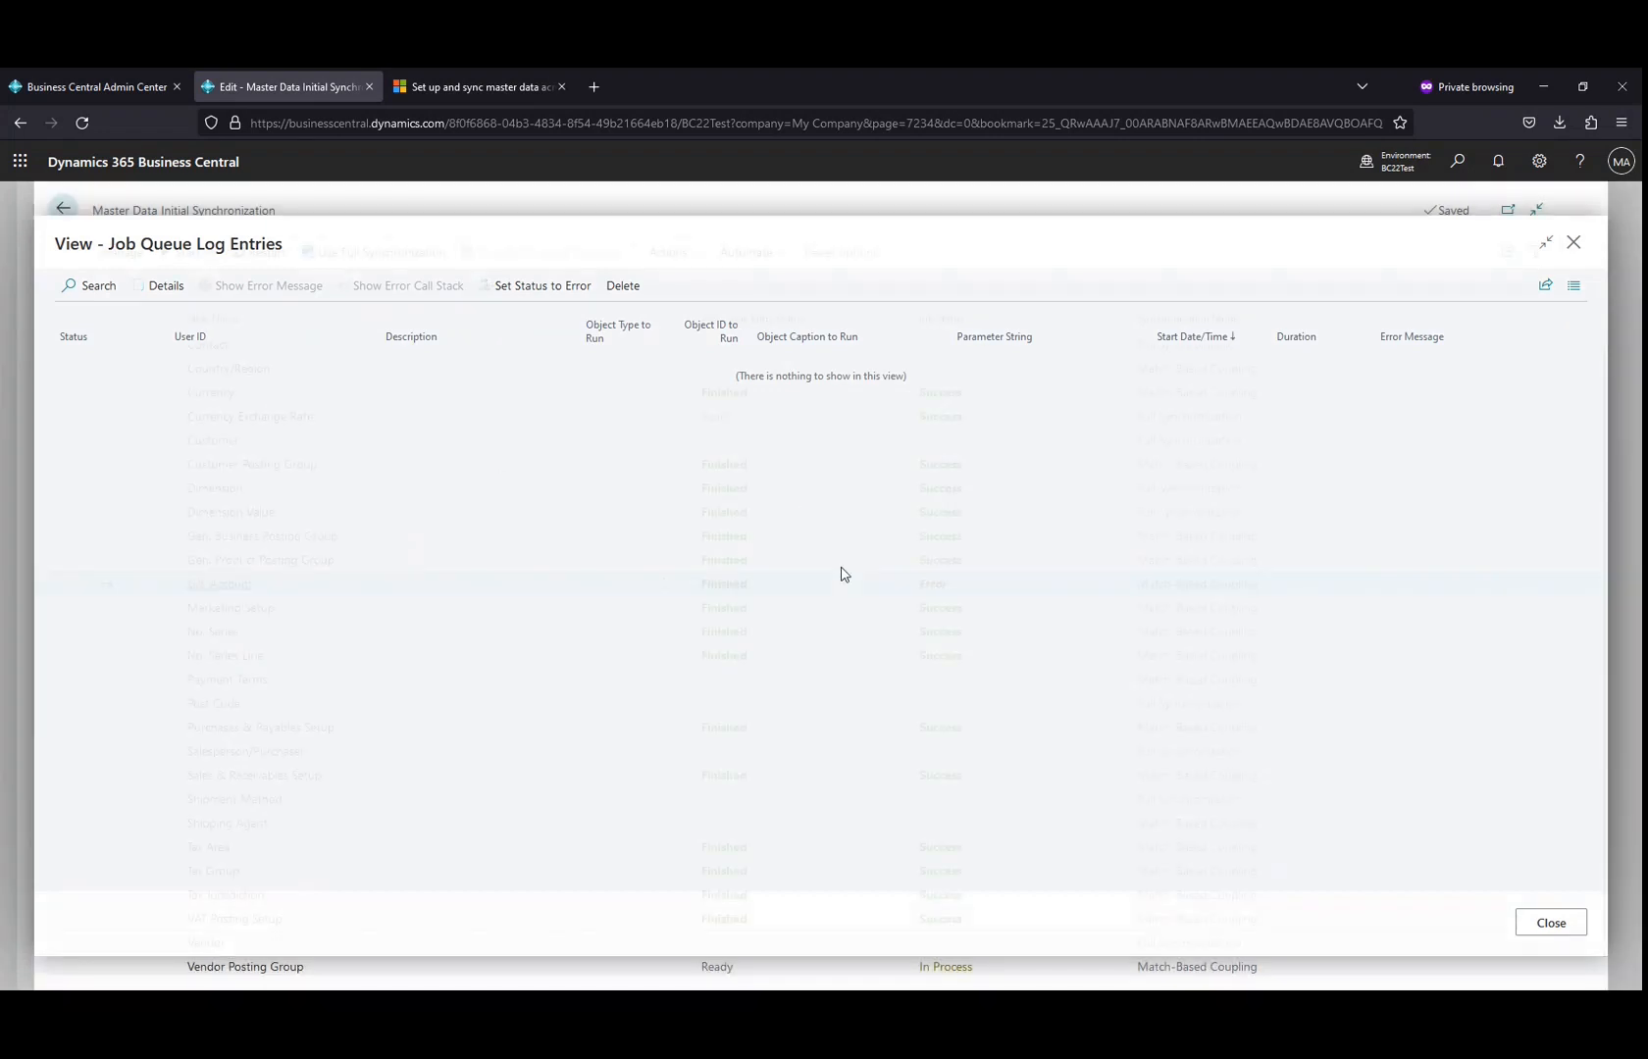
click(1151, 595)
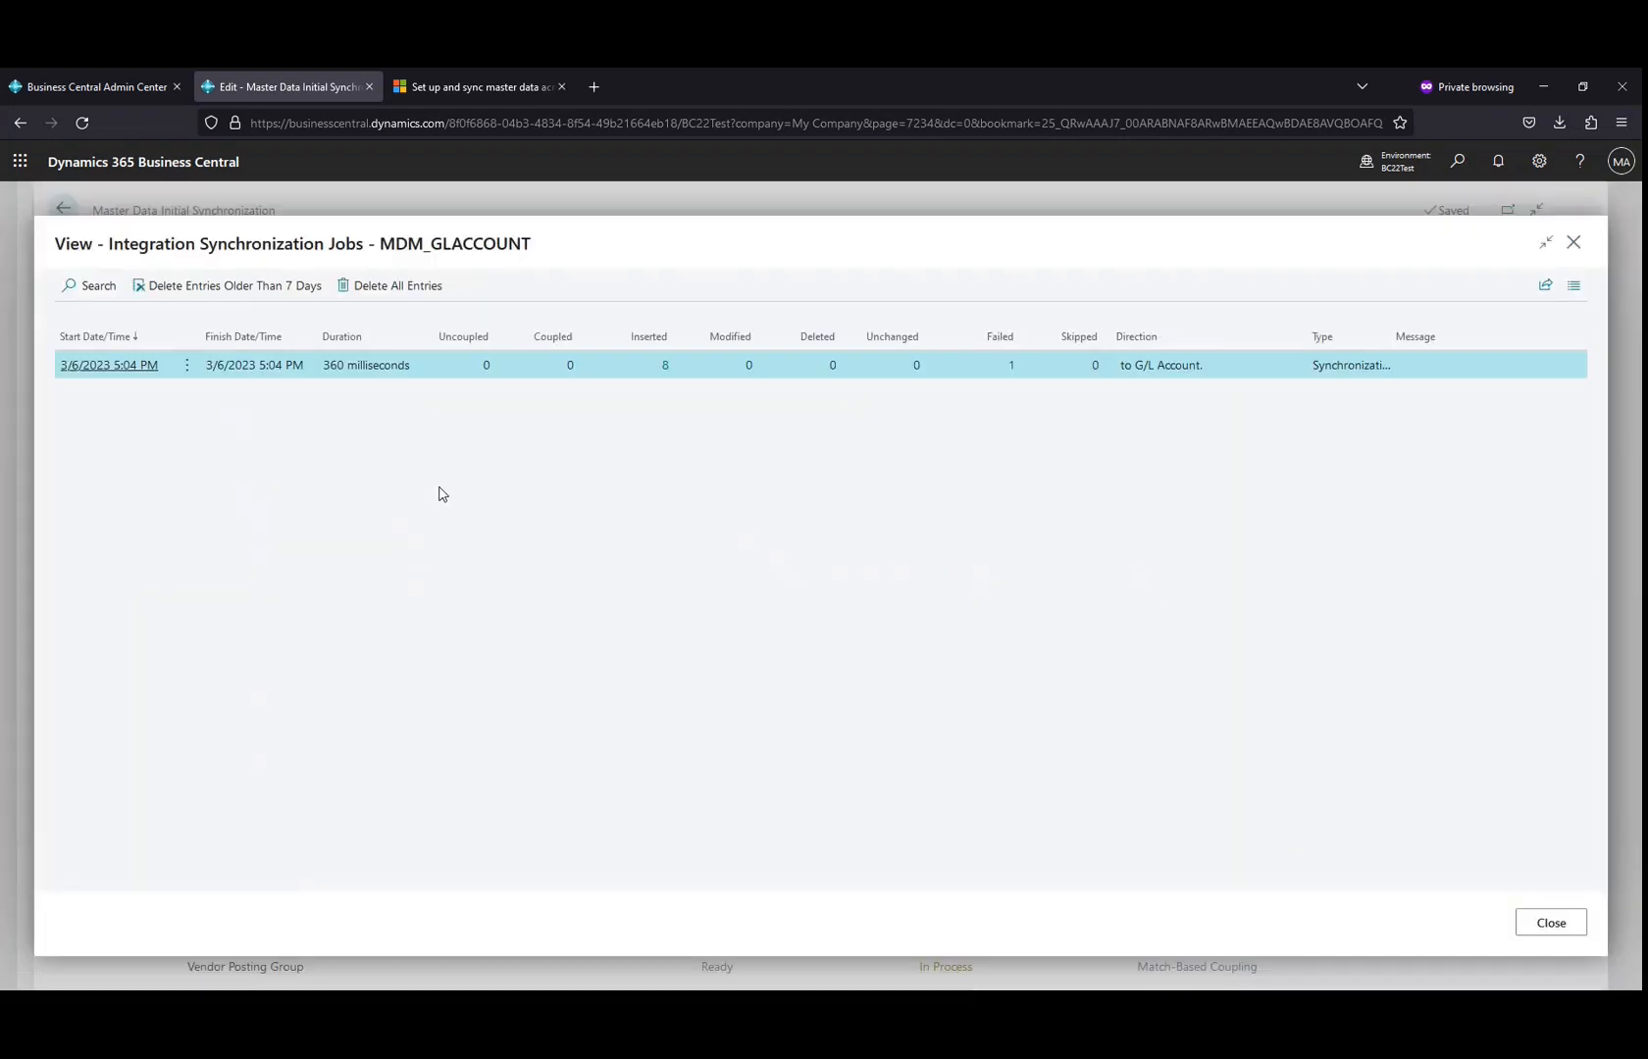
click(1573, 243)
Reopen the initial synchronization page from the setup page and examine the updated job status of every table.
click(64, 209)
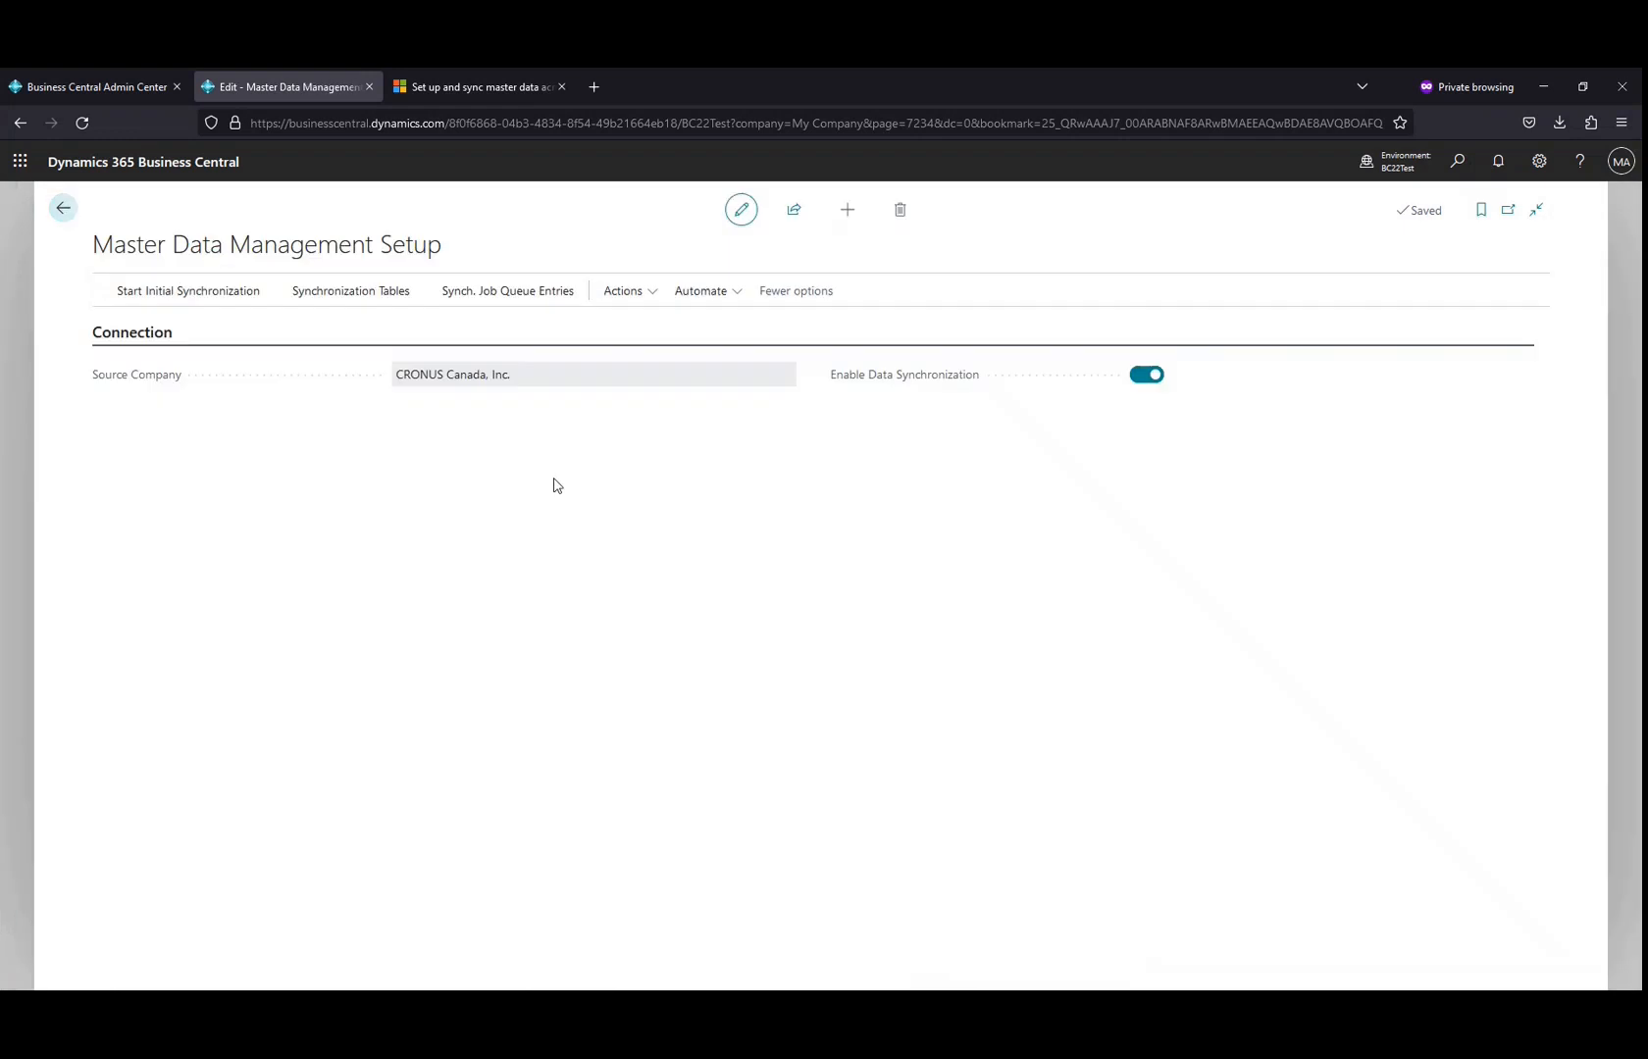
click(142, 292)
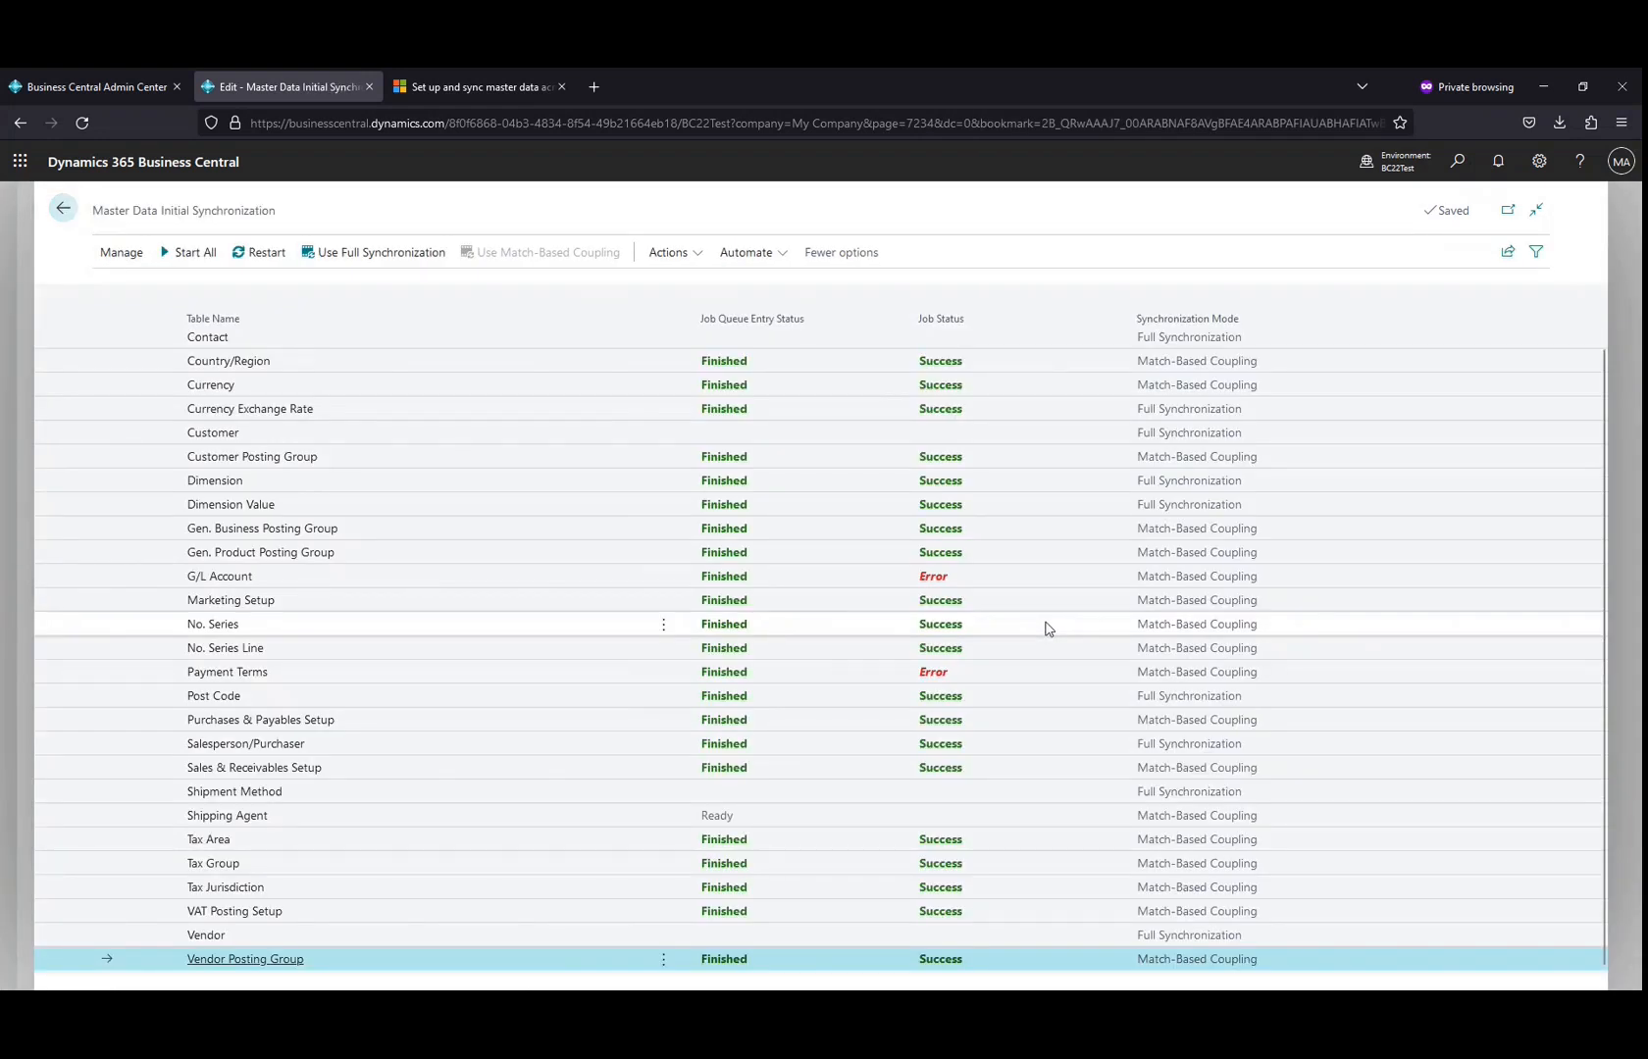
scroll(1040, 663, up, 1)
scroll(1041, 667, down, 1)
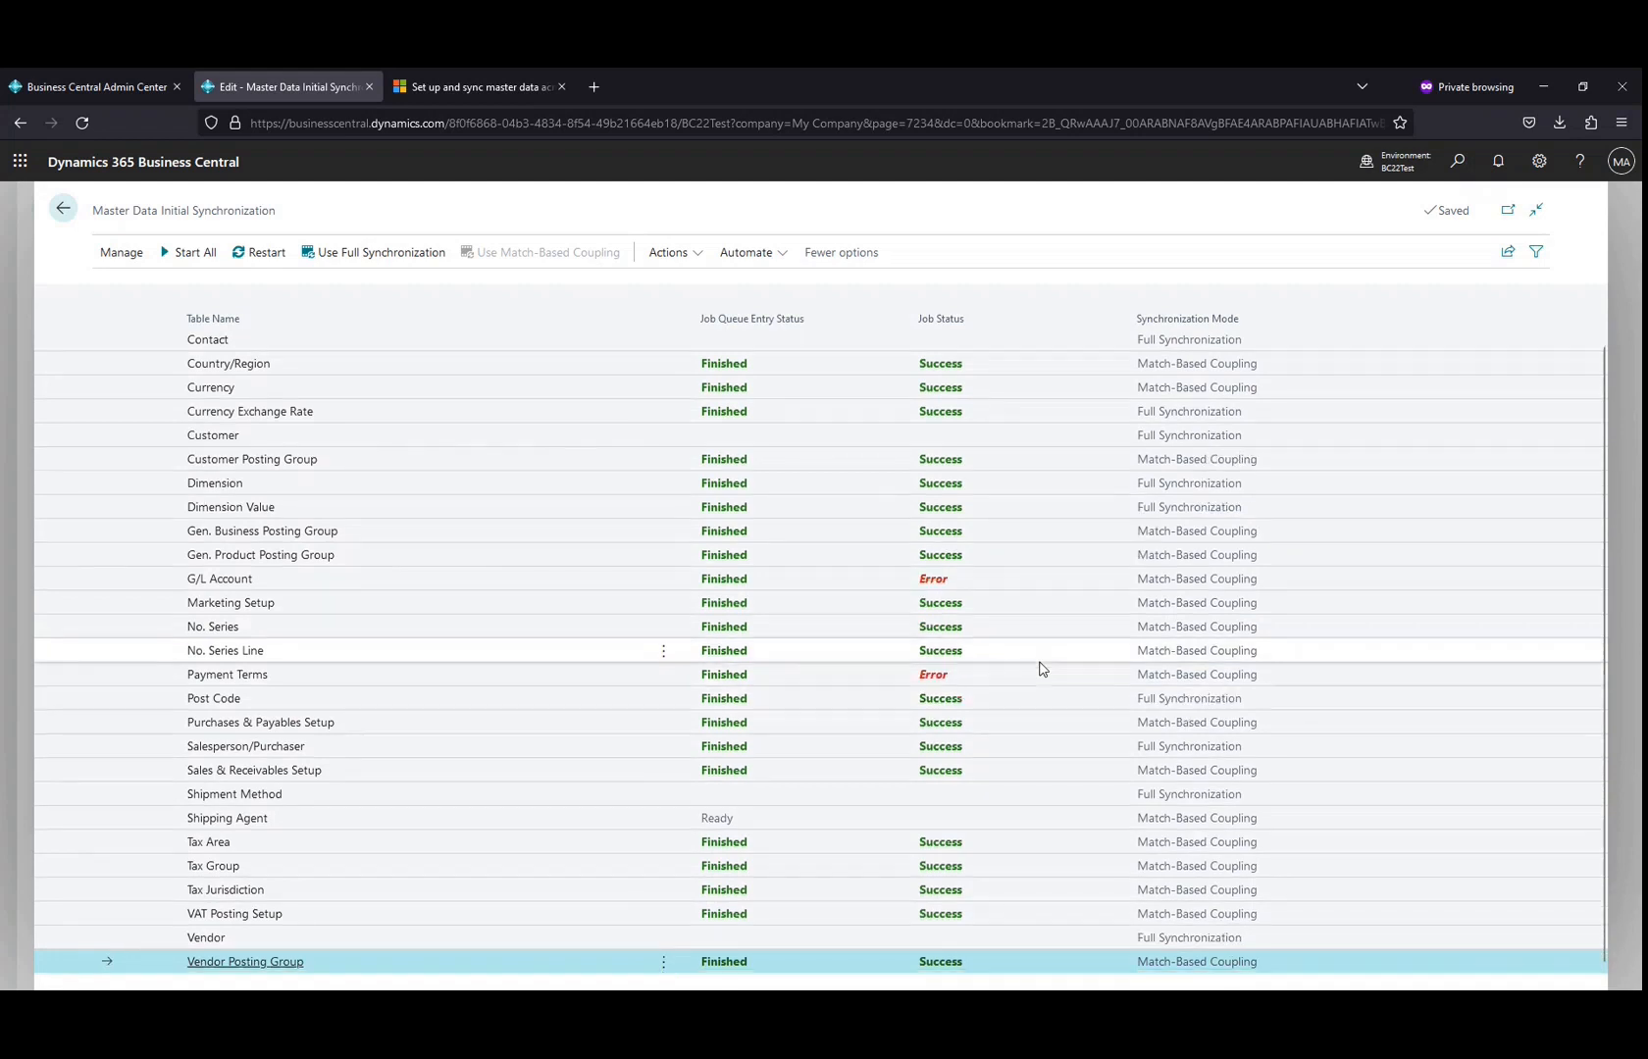
scroll(1042, 669, up, 1)
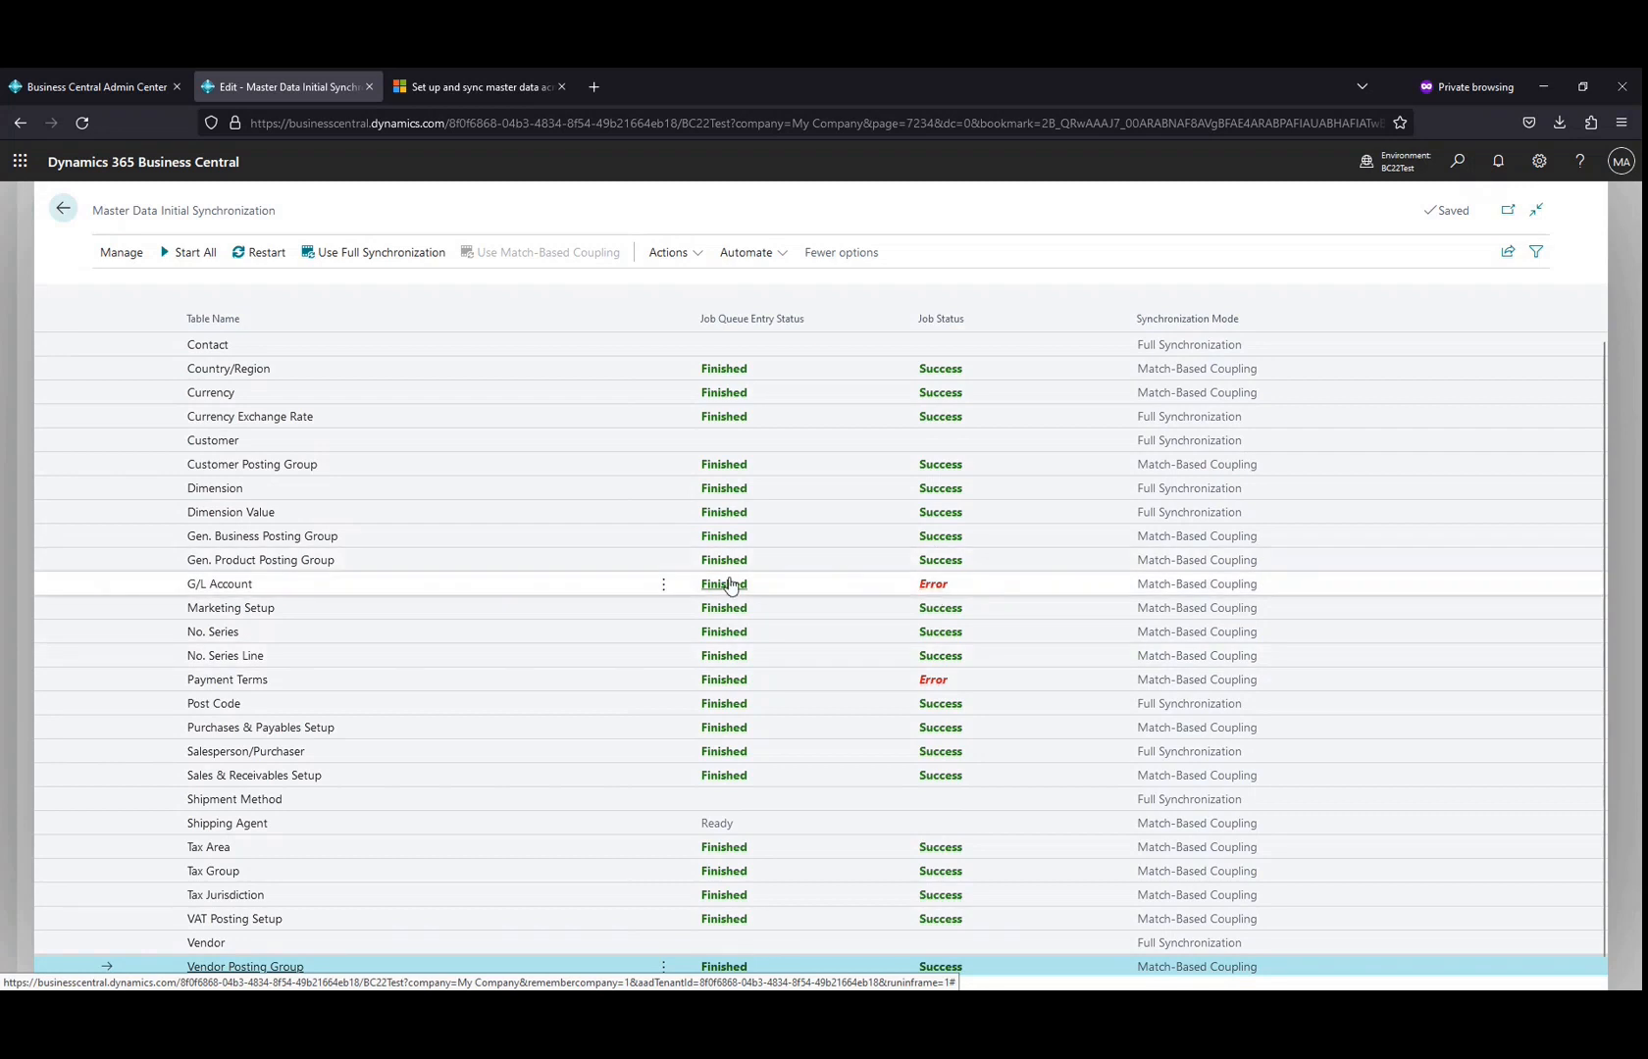
View the Payment Terms table's job queue log entries and integration synchronization jobs, and close both views.
click(731, 684)
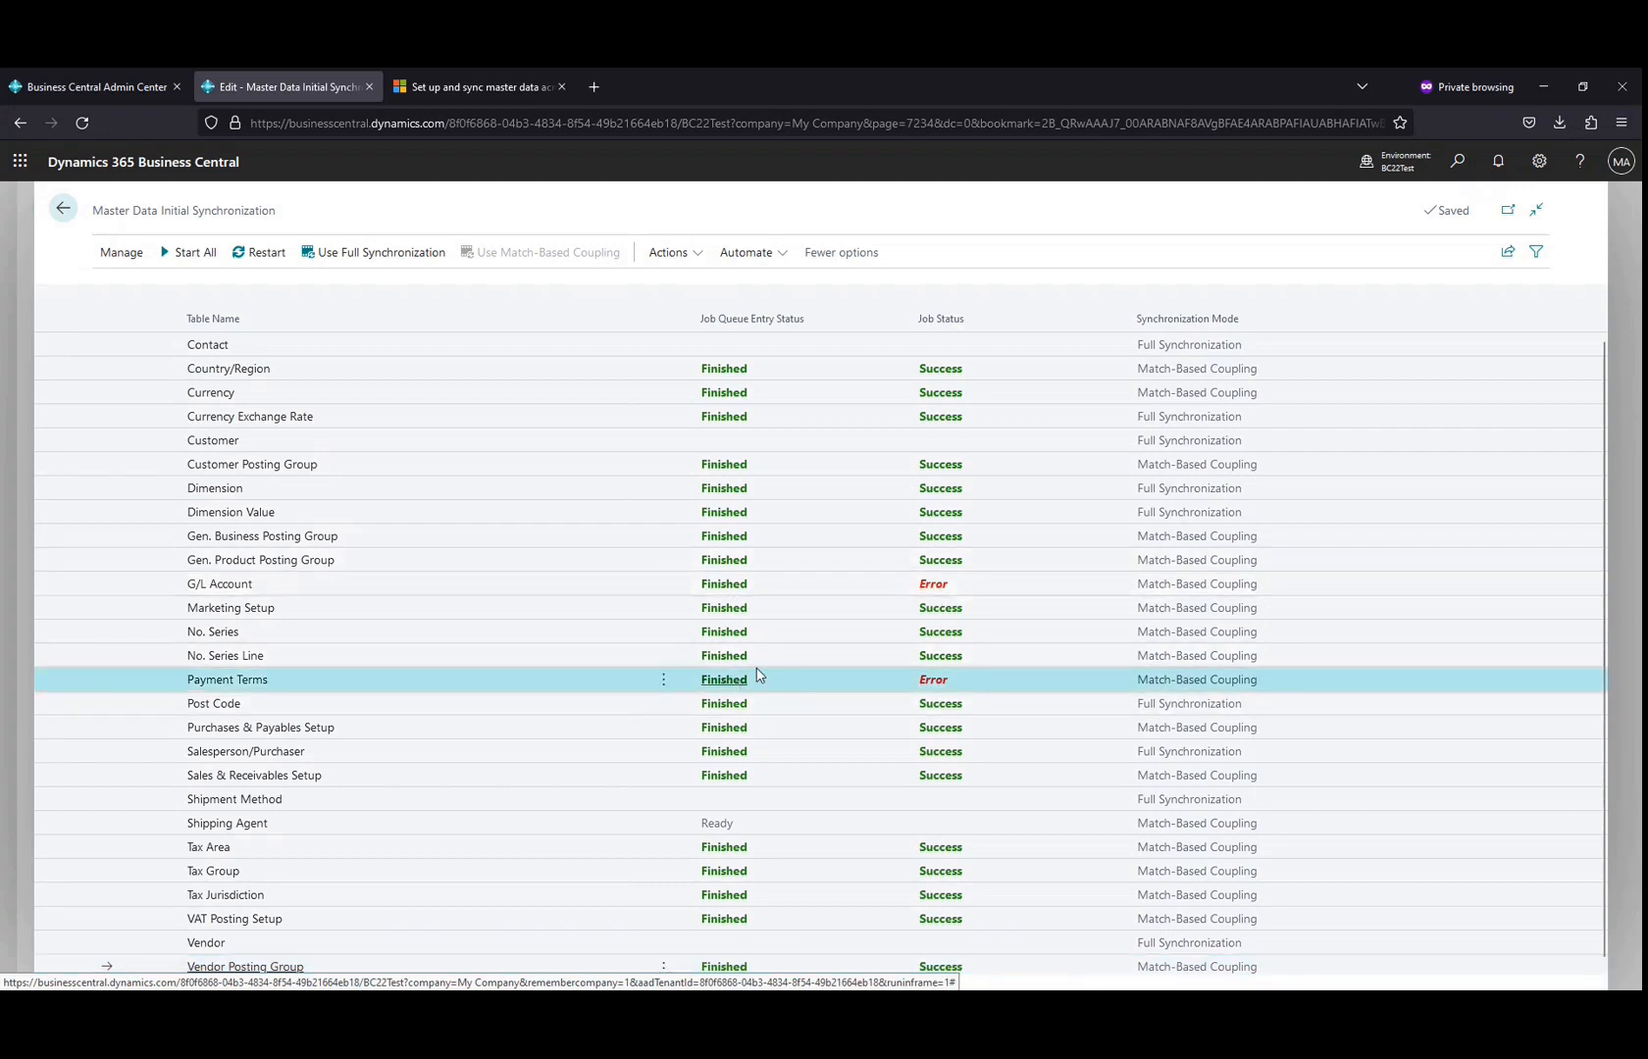
click(734, 679)
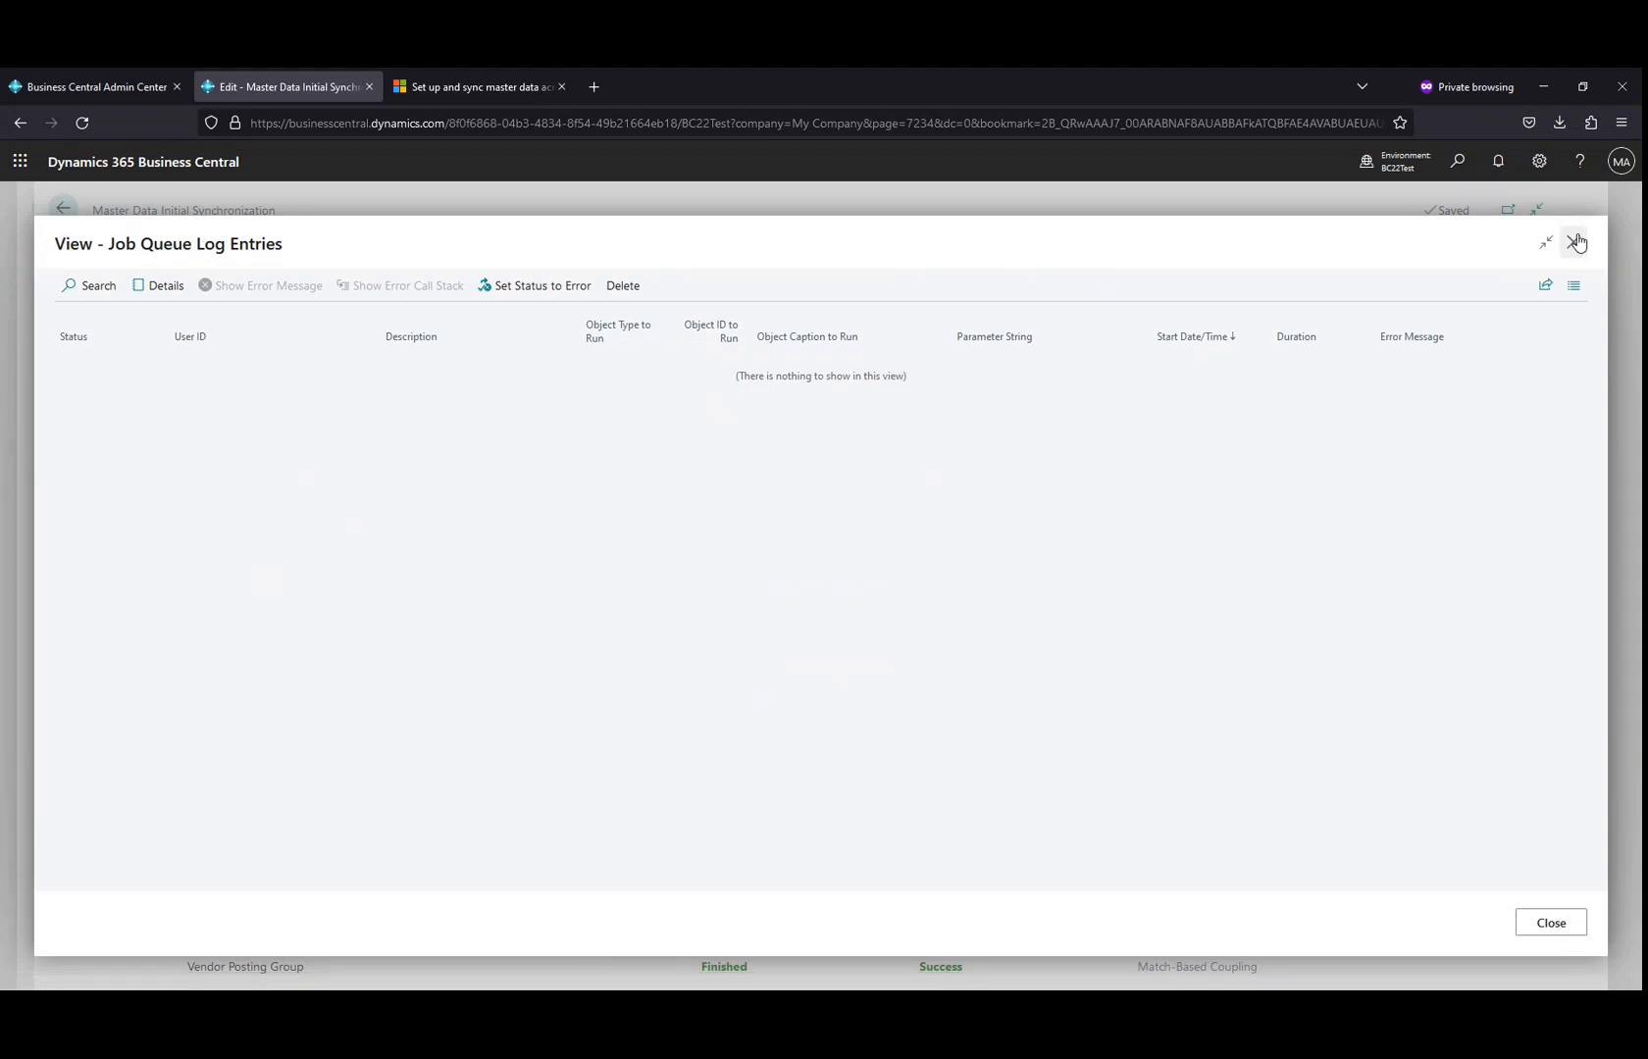
key(Escape)
click(938, 684)
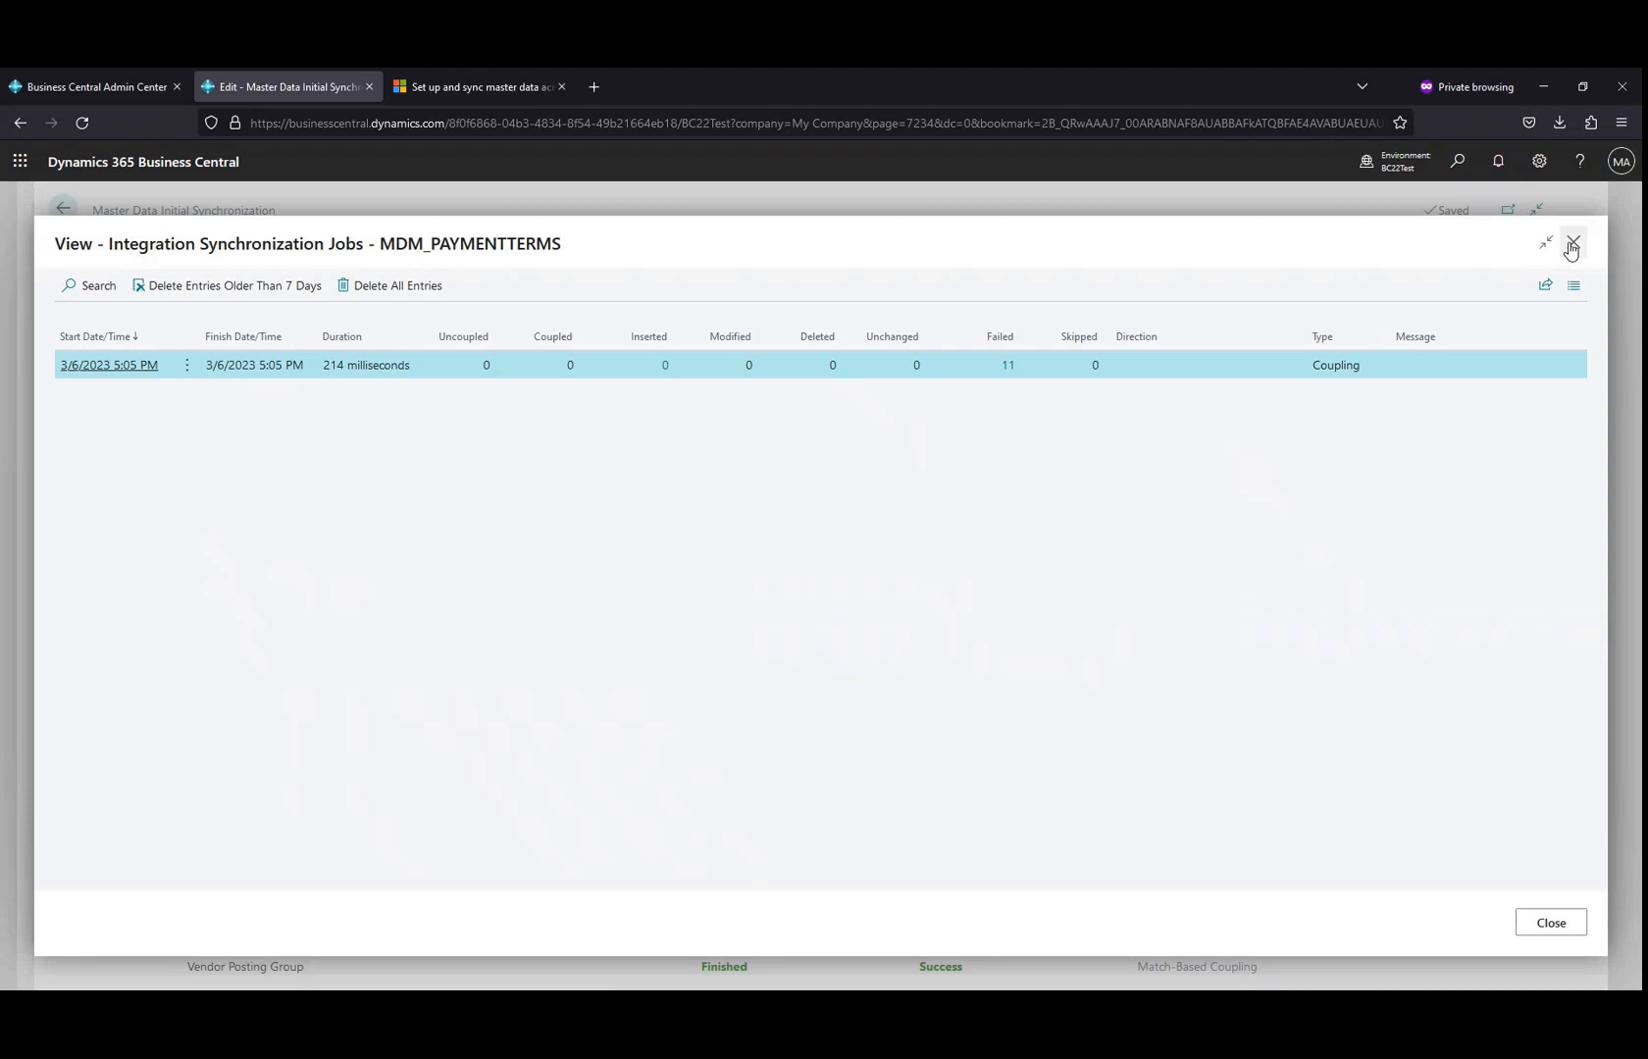
key(Escape)
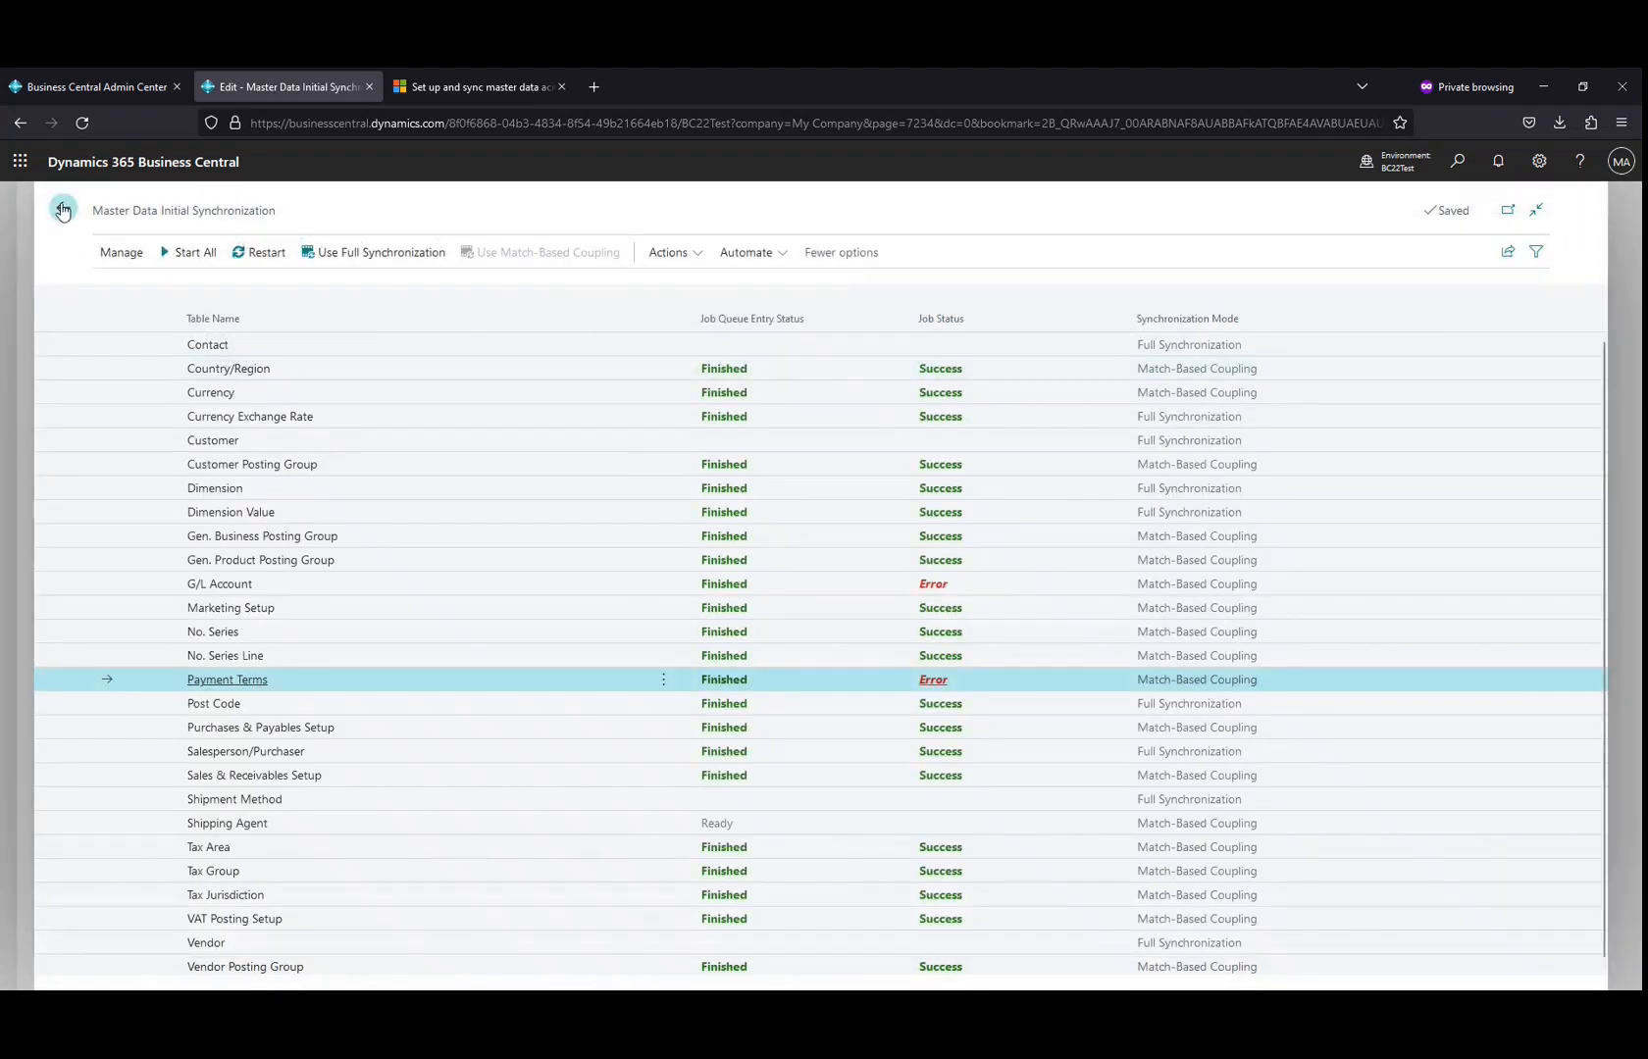
Reload the initial synchronization statuses once more, review all tables, and return to Master Data Management Setup.
key(Escape)
click(158, 287)
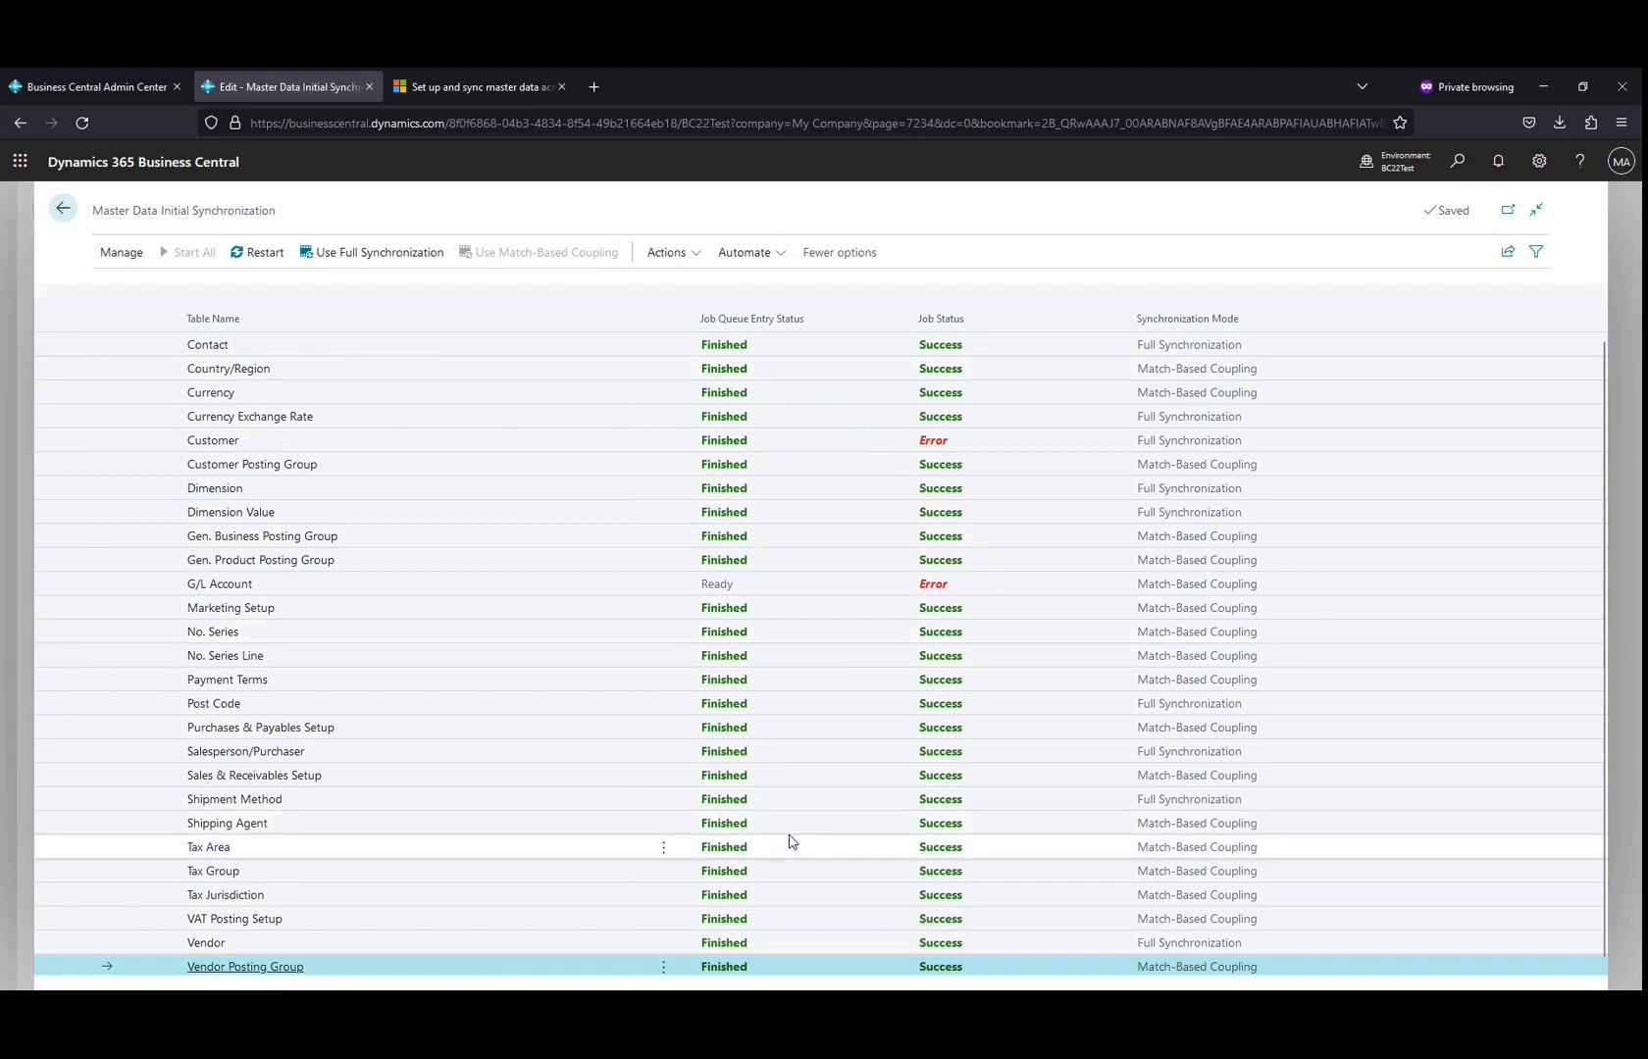
scroll(792, 840, down, 1)
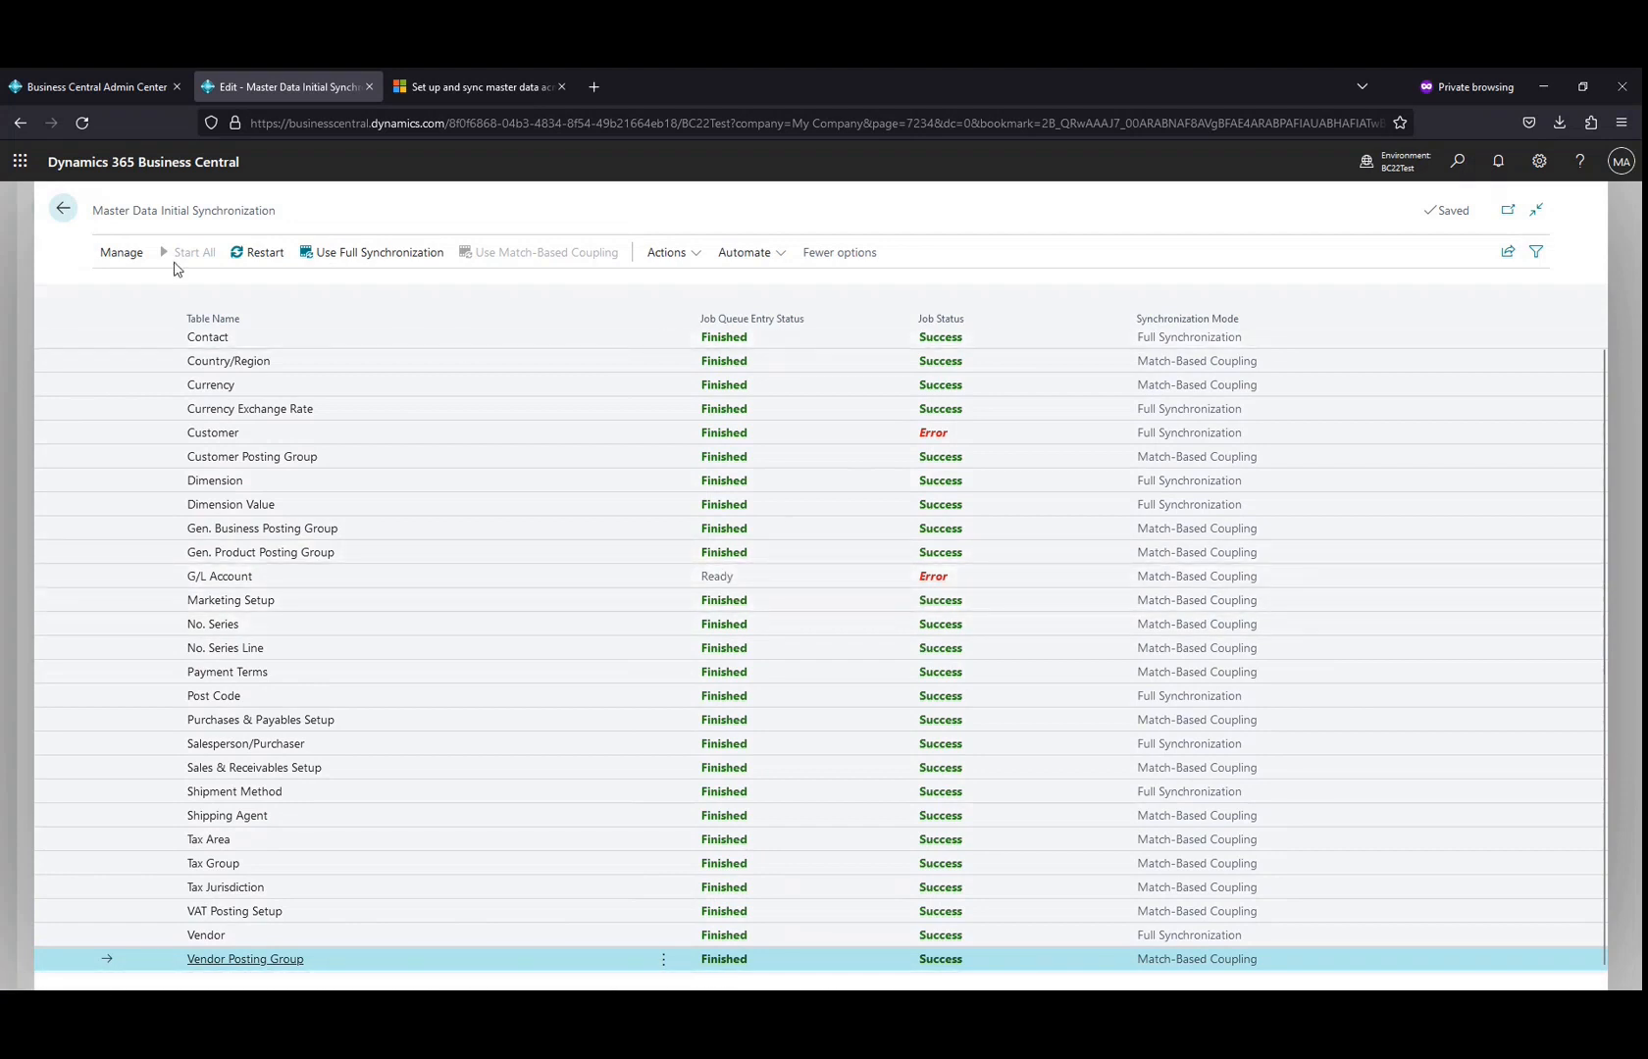
click(63, 208)
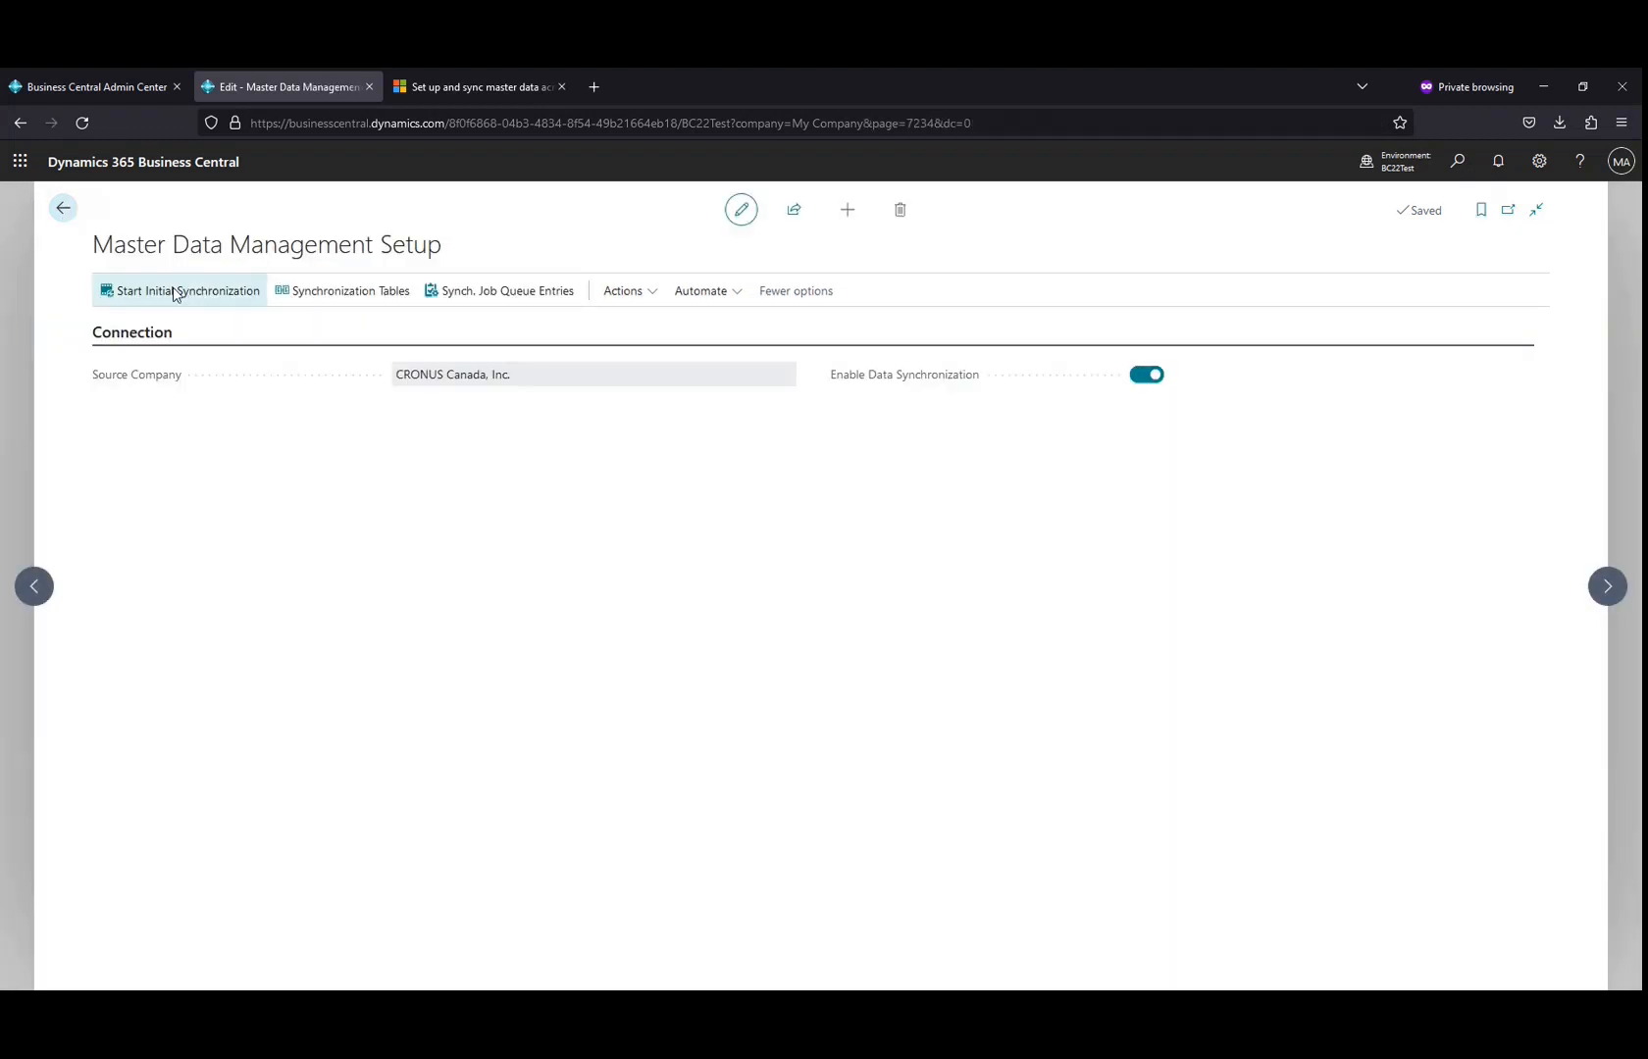
Reopen the initial synchronization page, view the G/L Account table's job queue log entries, and reload the table statuses from the setup page.
click(174, 292)
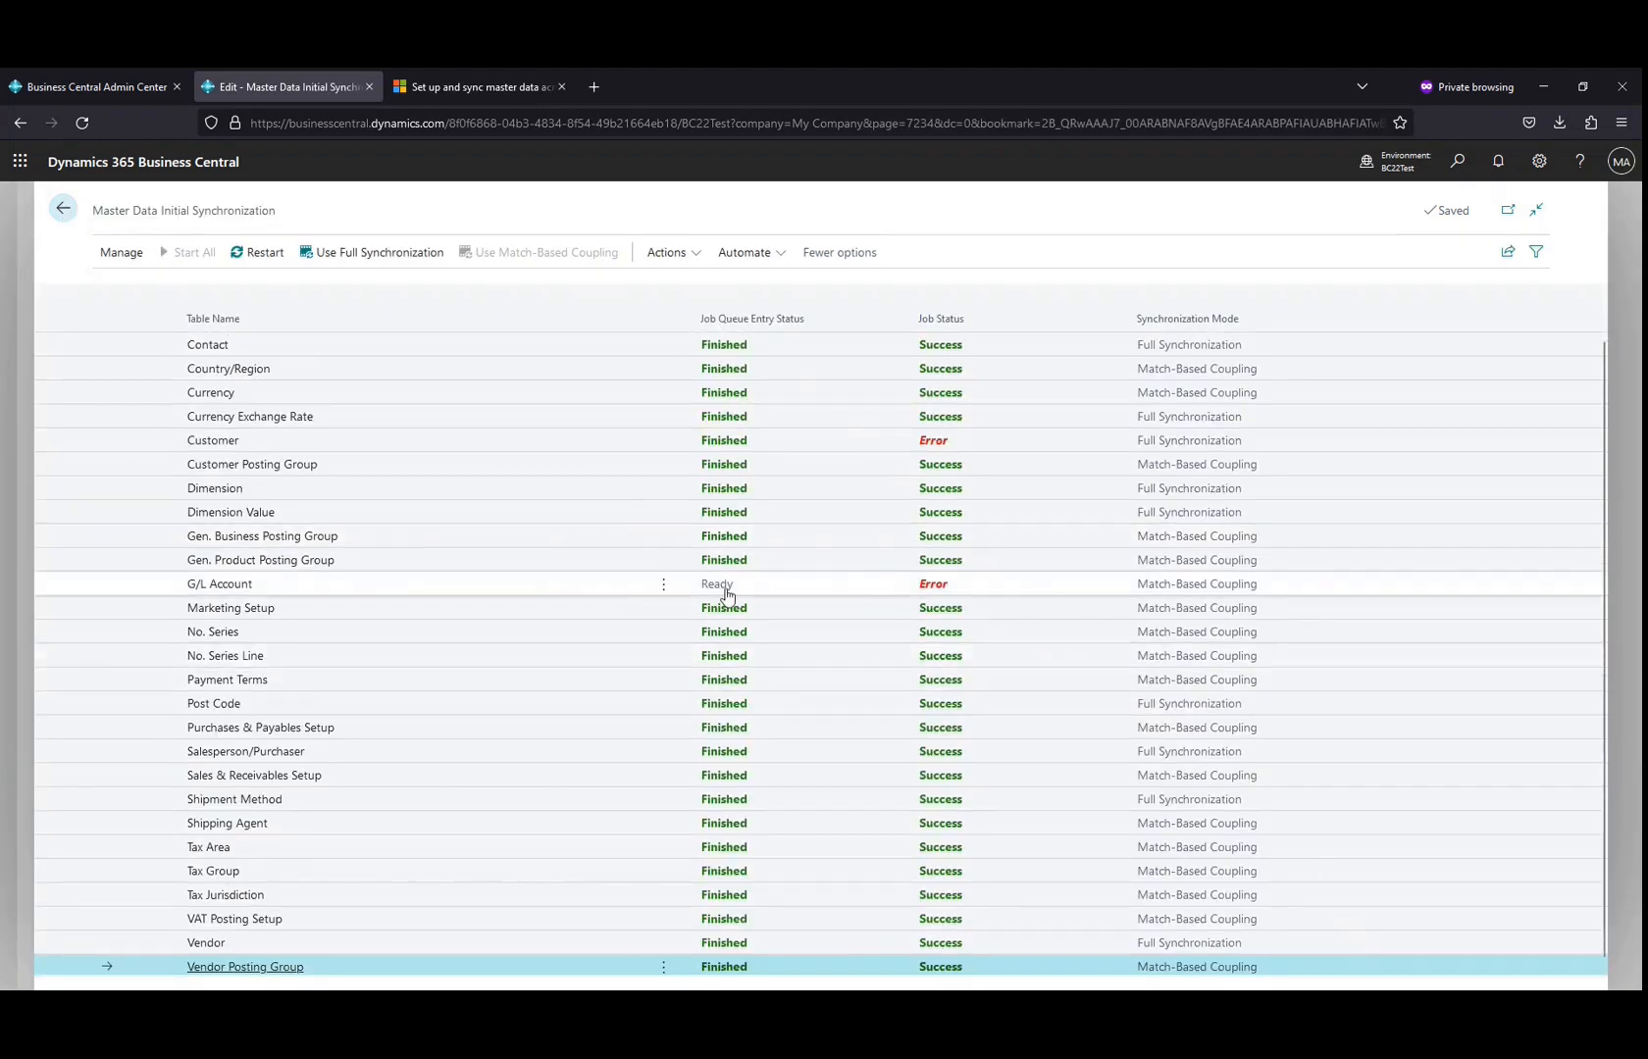
click(726, 596)
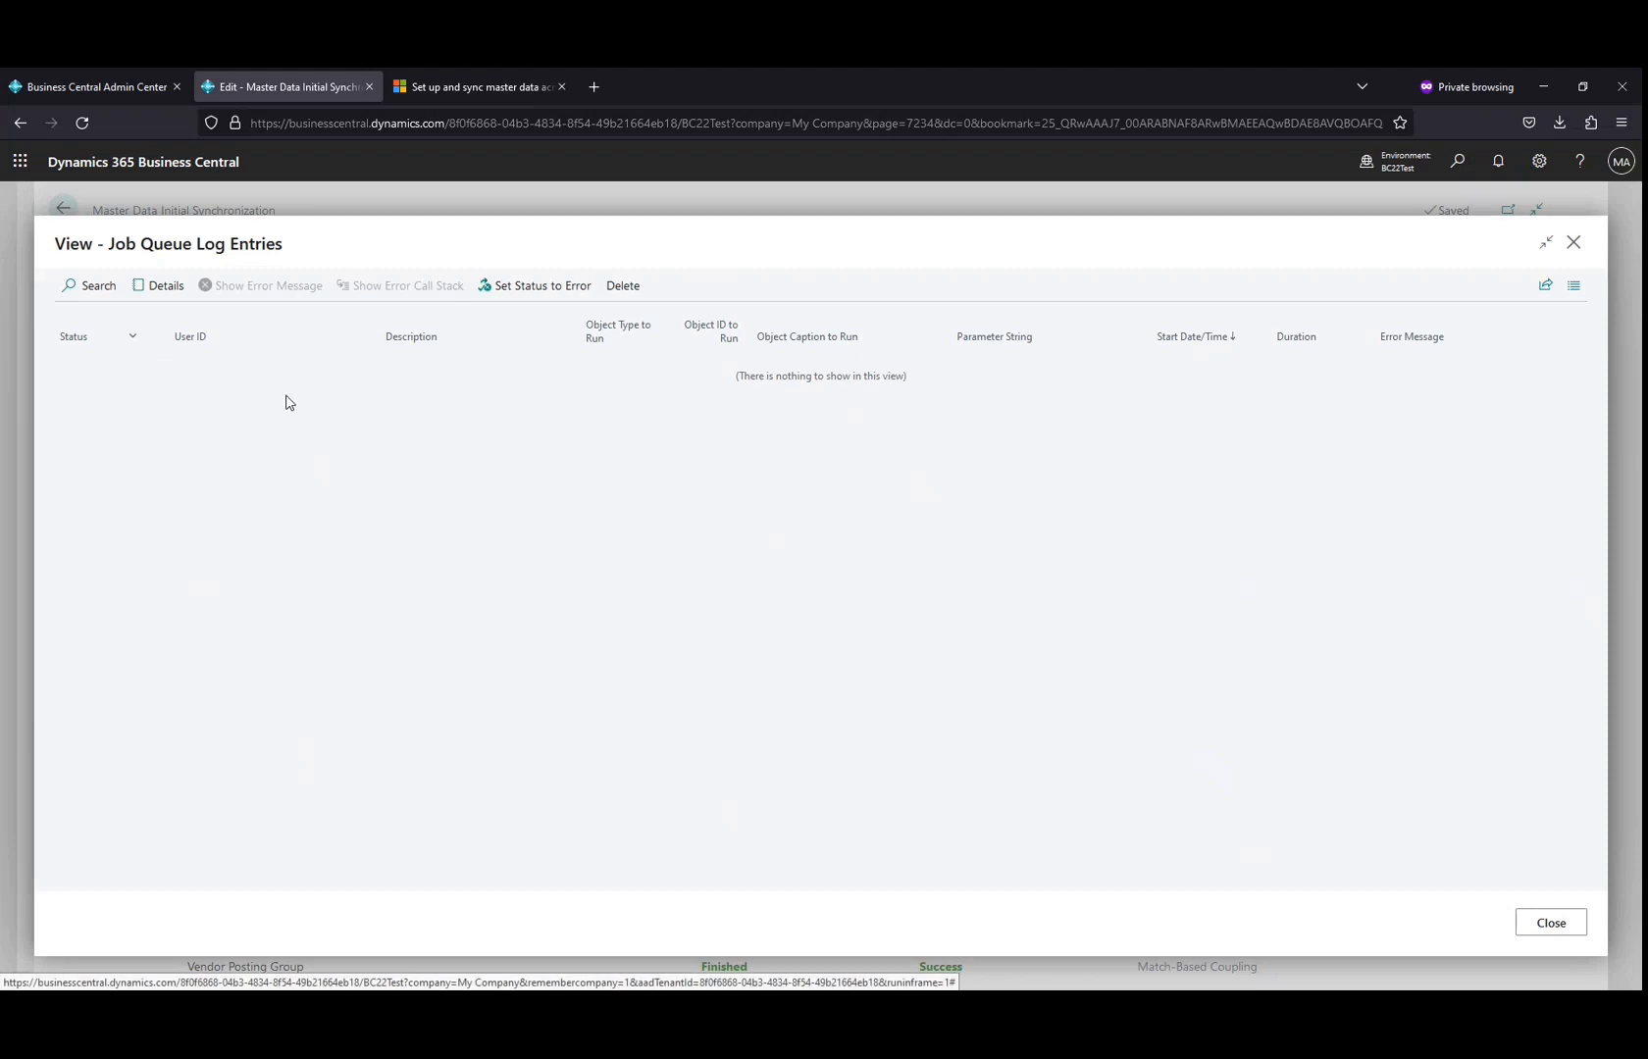
click(1574, 242)
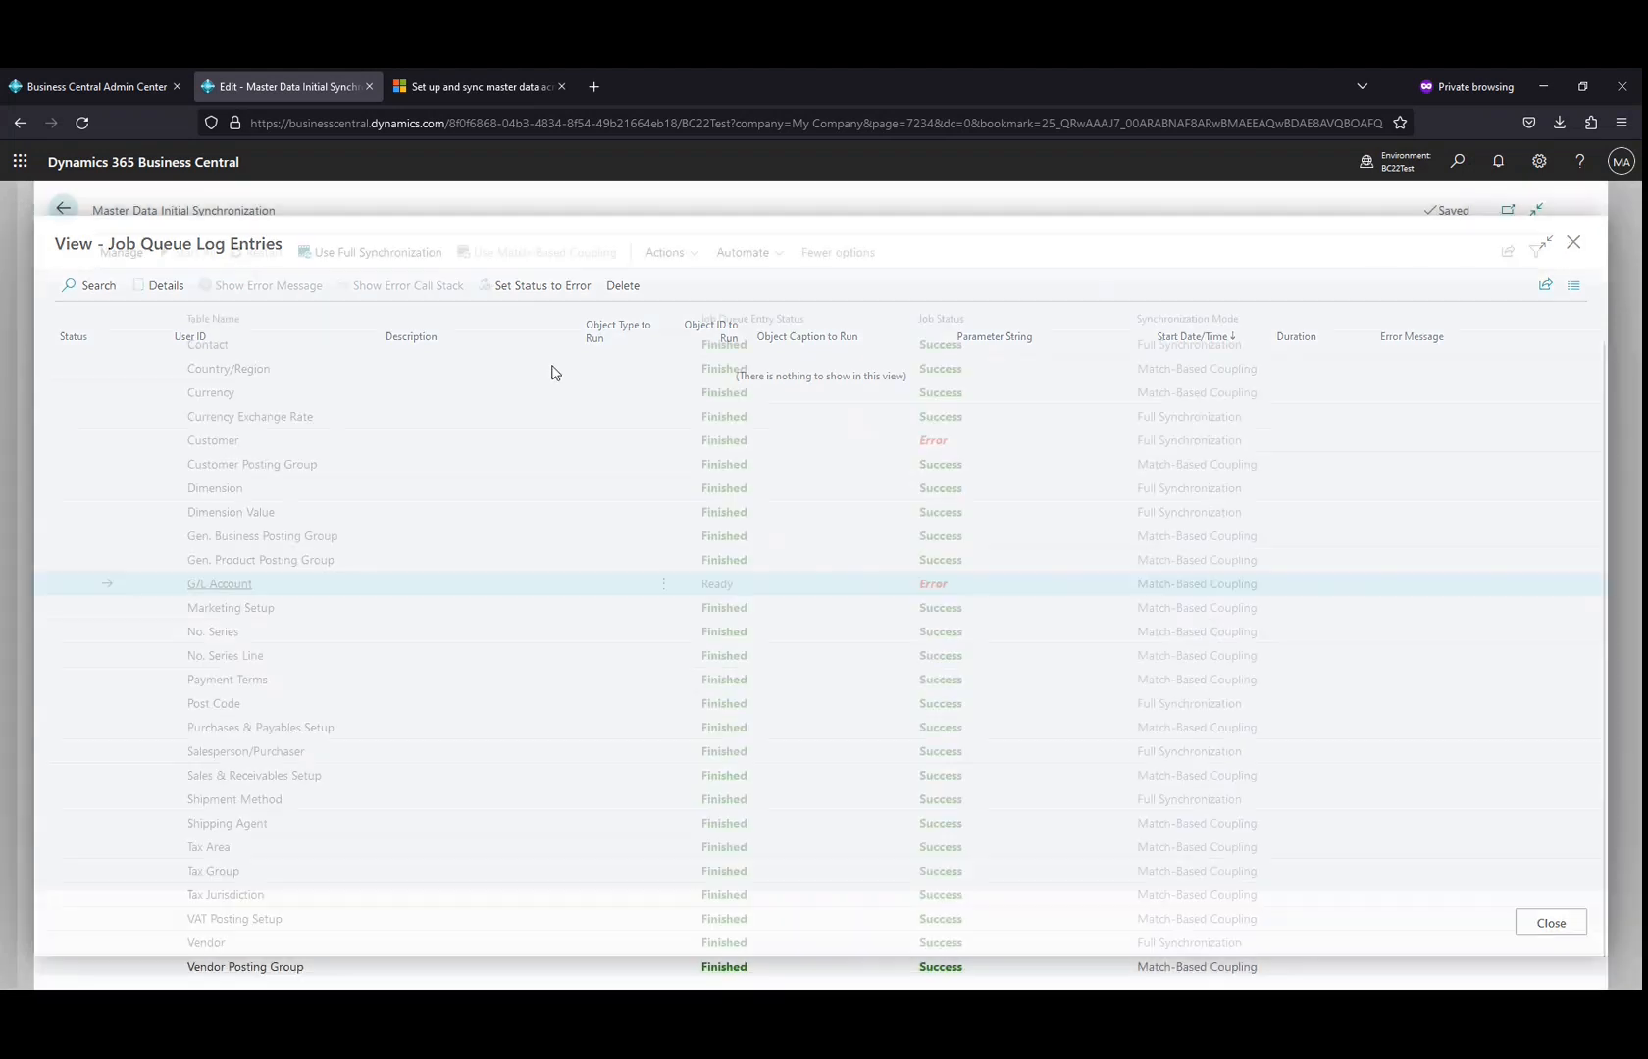
click(63, 208)
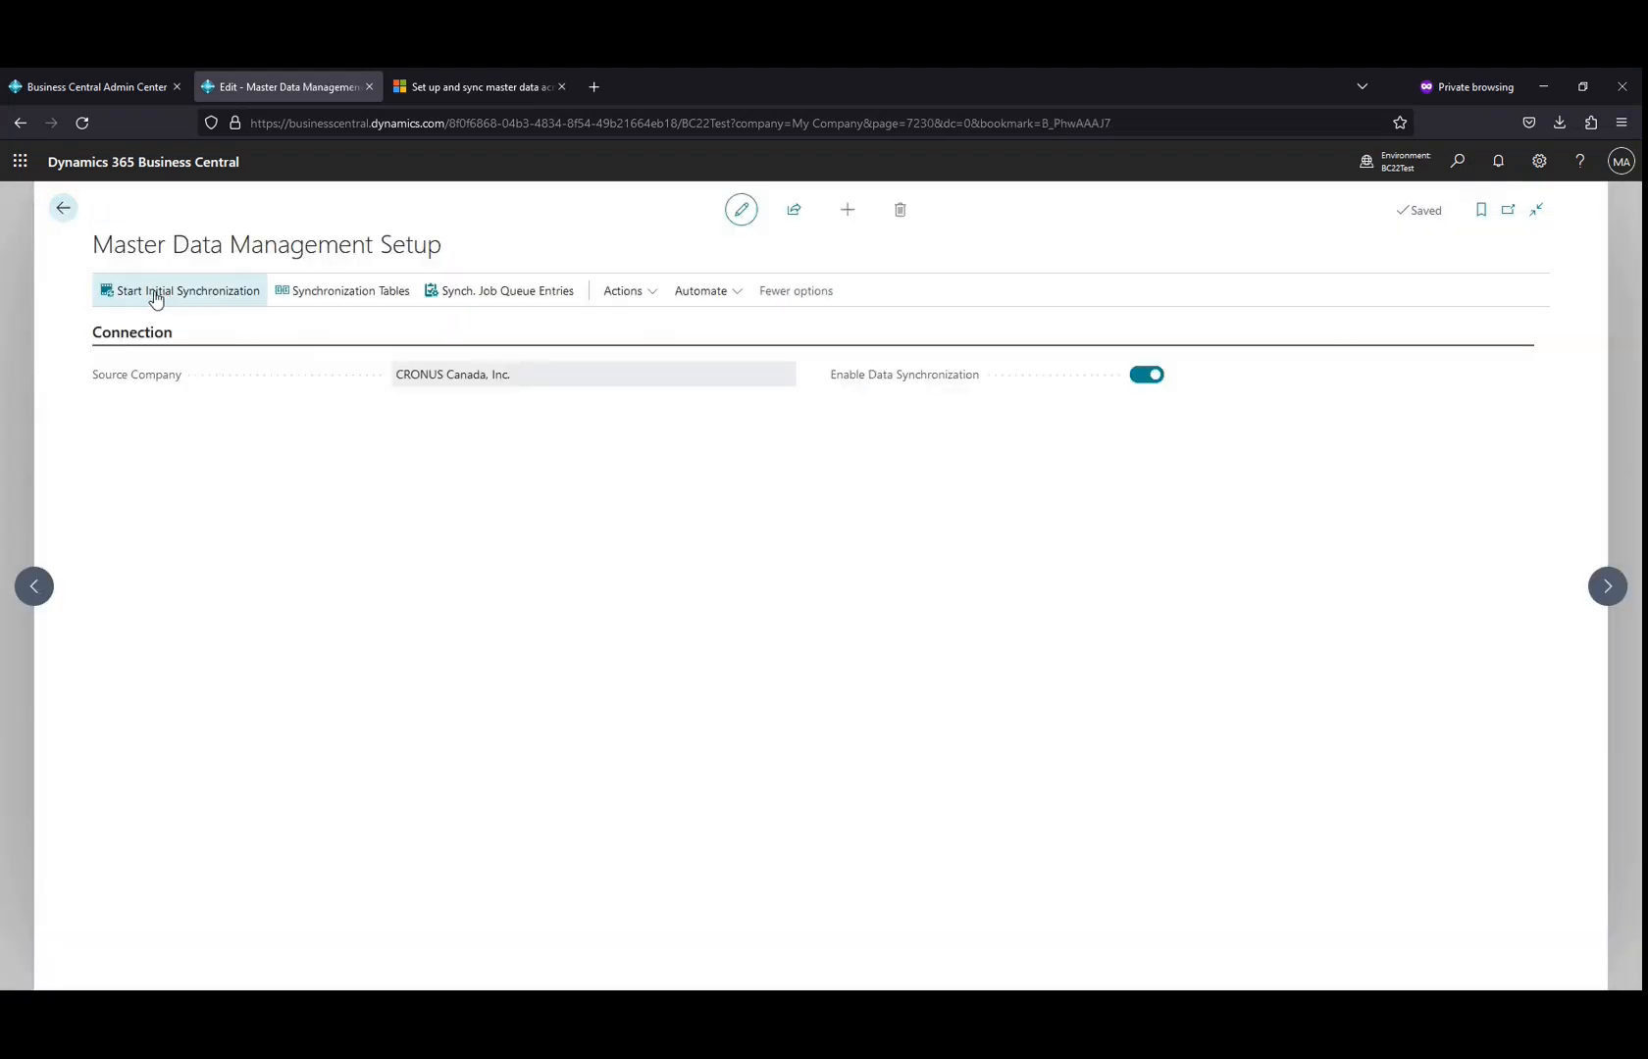
click(155, 291)
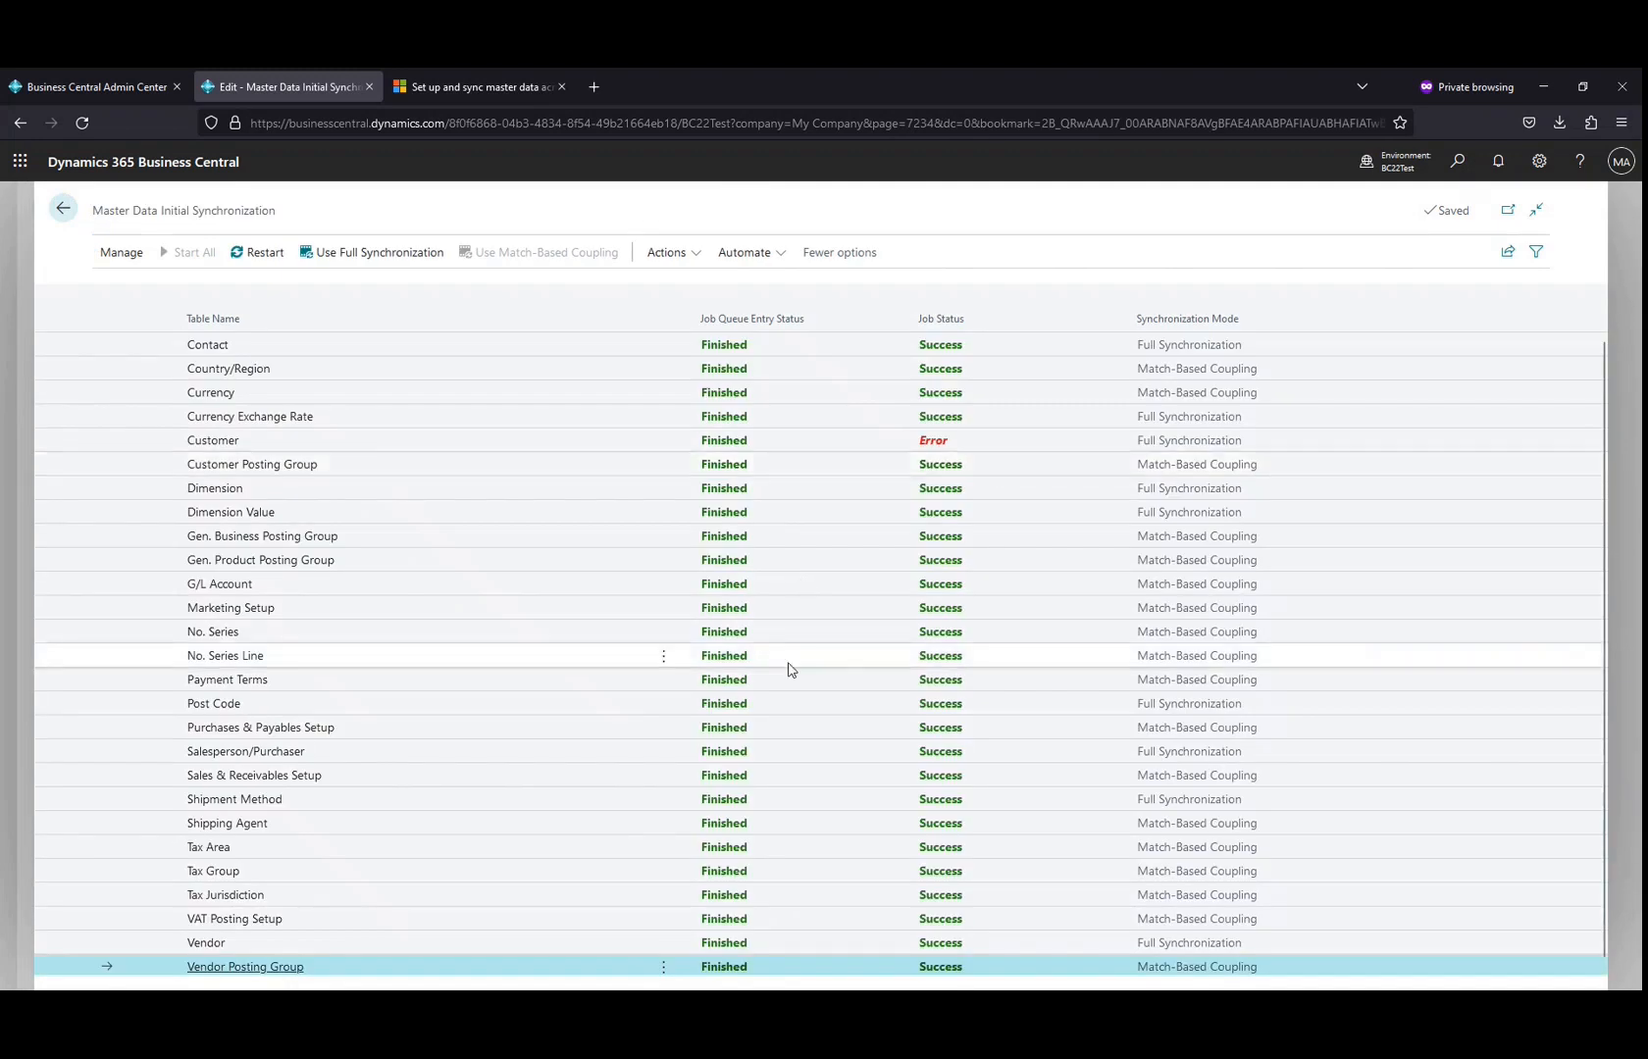
Check the Customer table's job queue log entries and restart that table's initial synchronization.
click(764, 447)
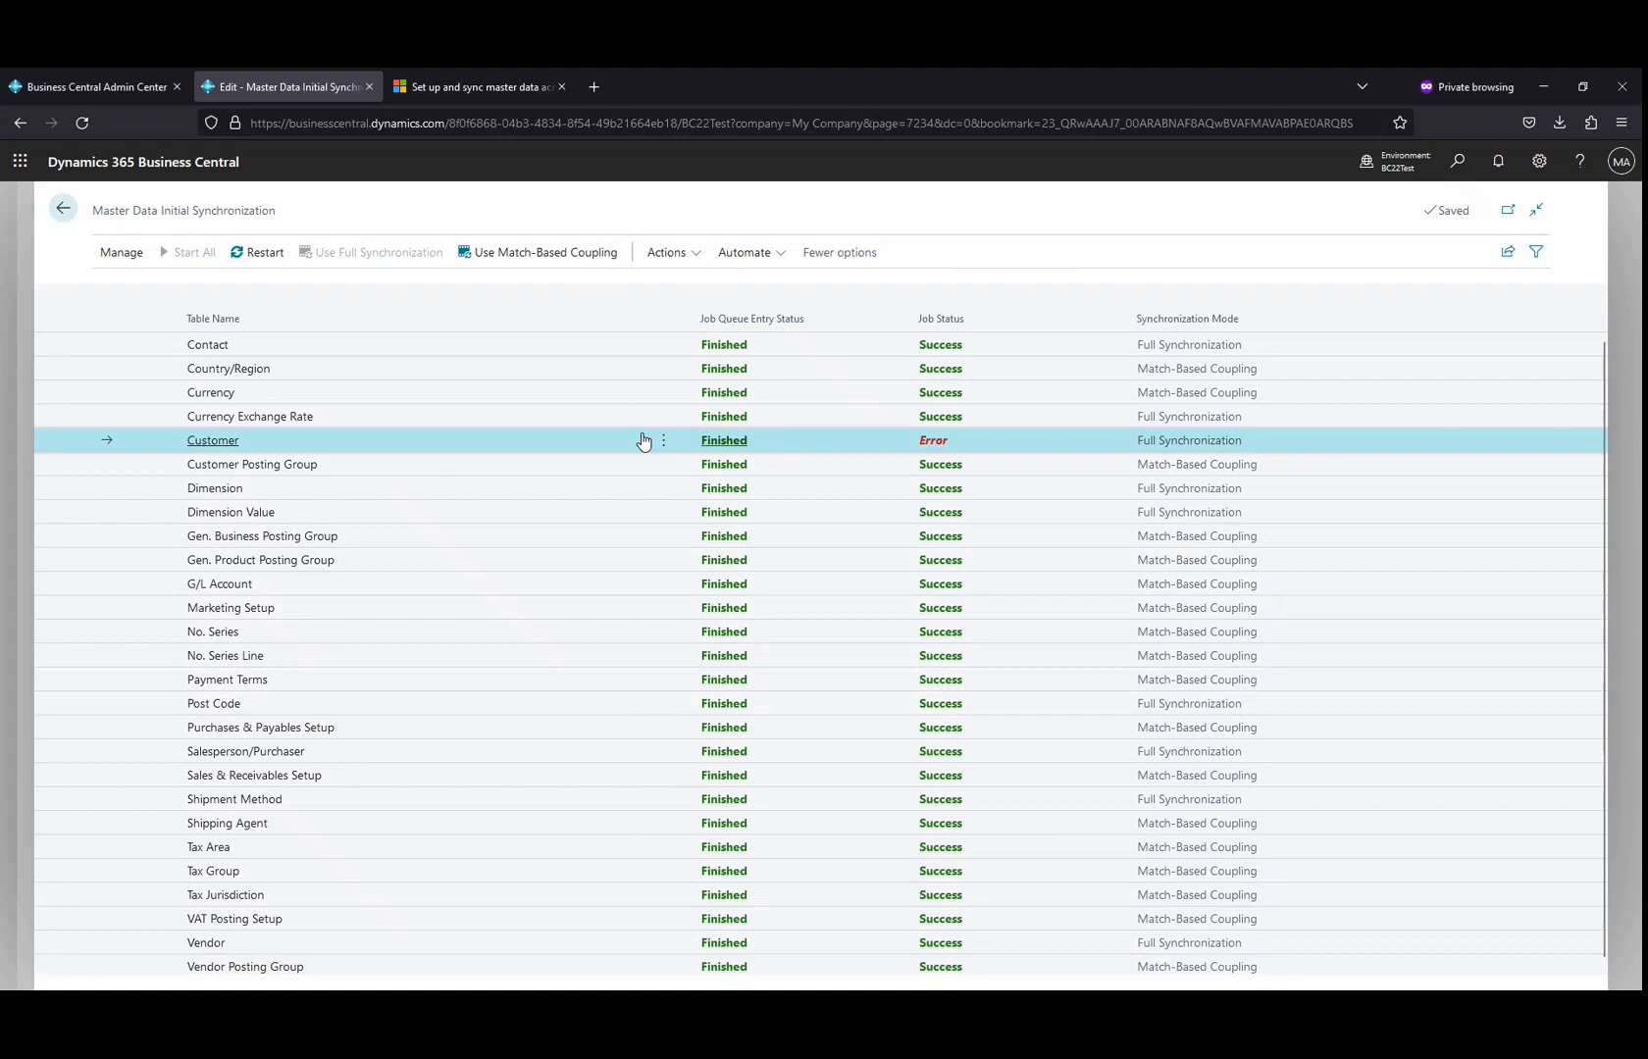
click(741, 445)
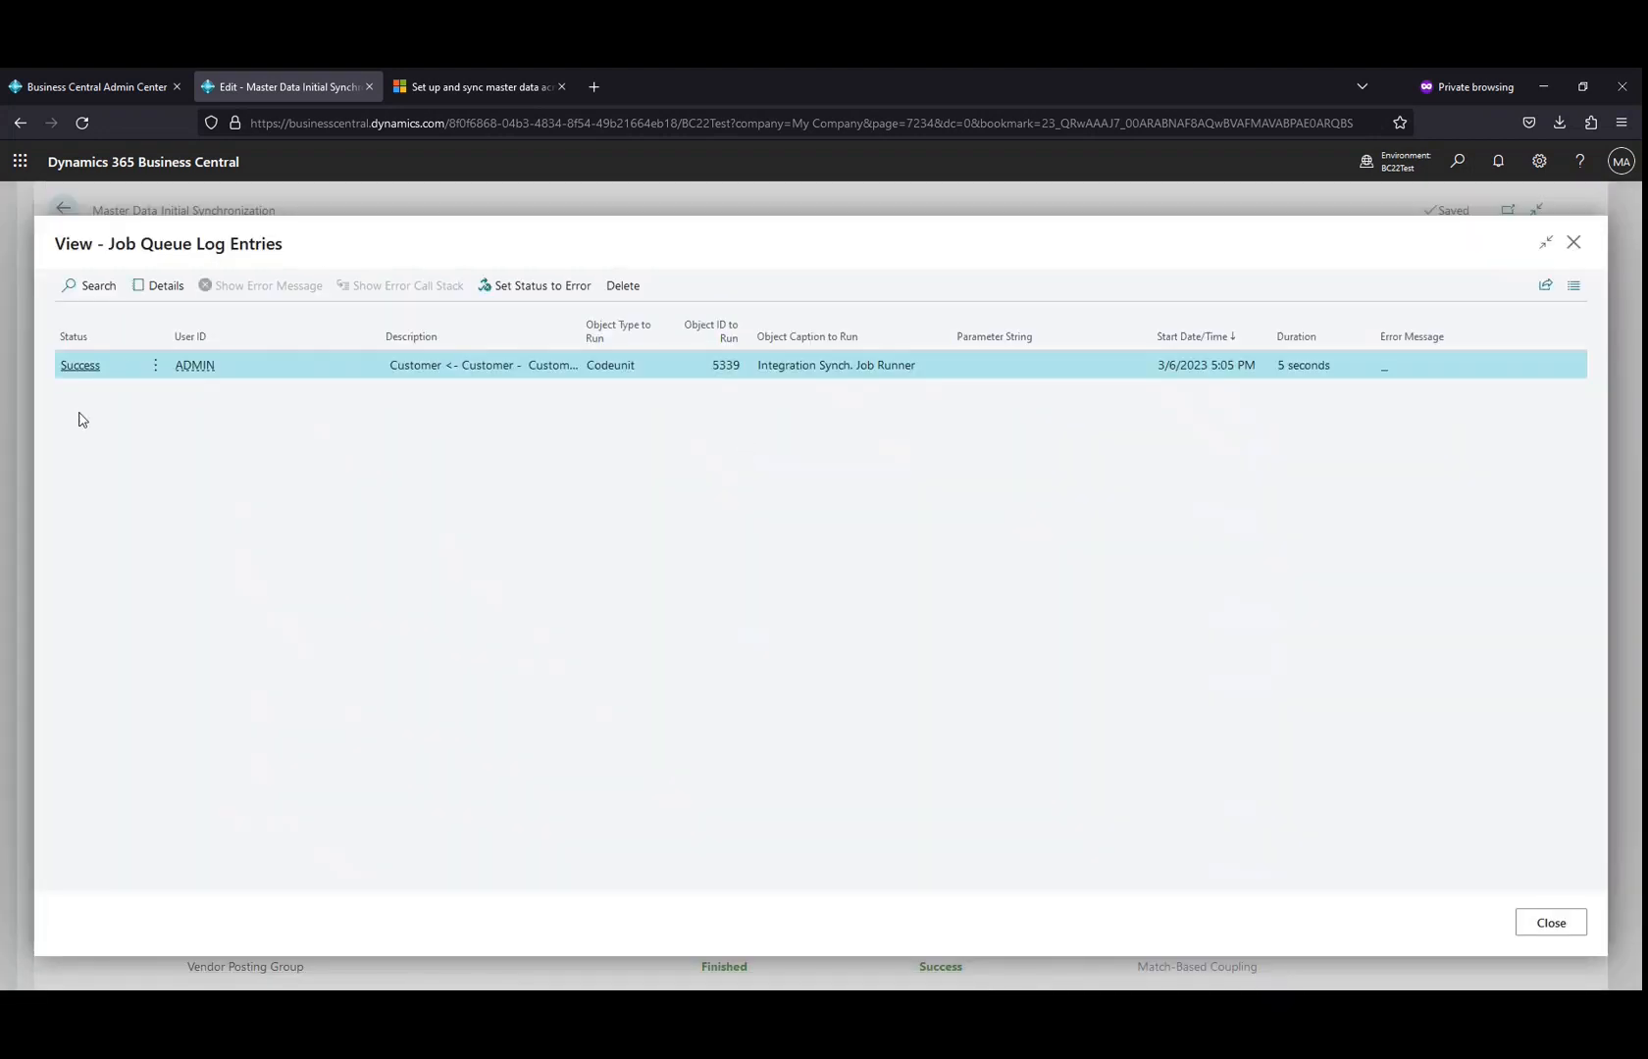
click(1577, 241)
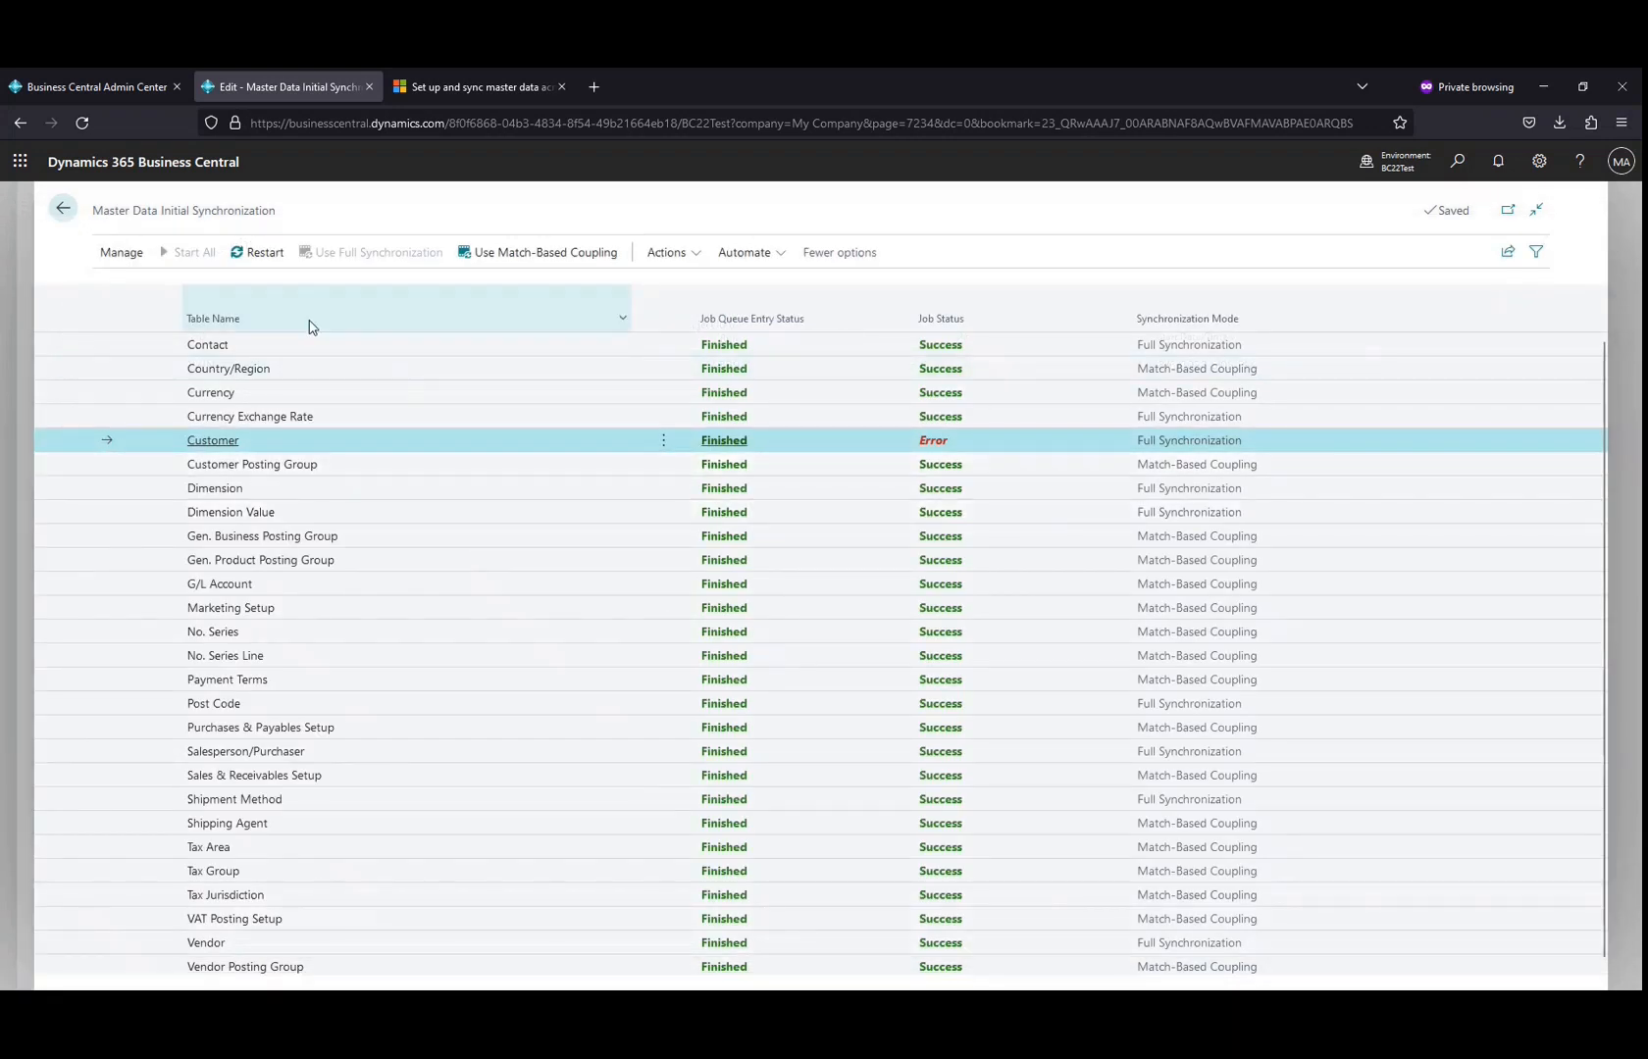
click(263, 261)
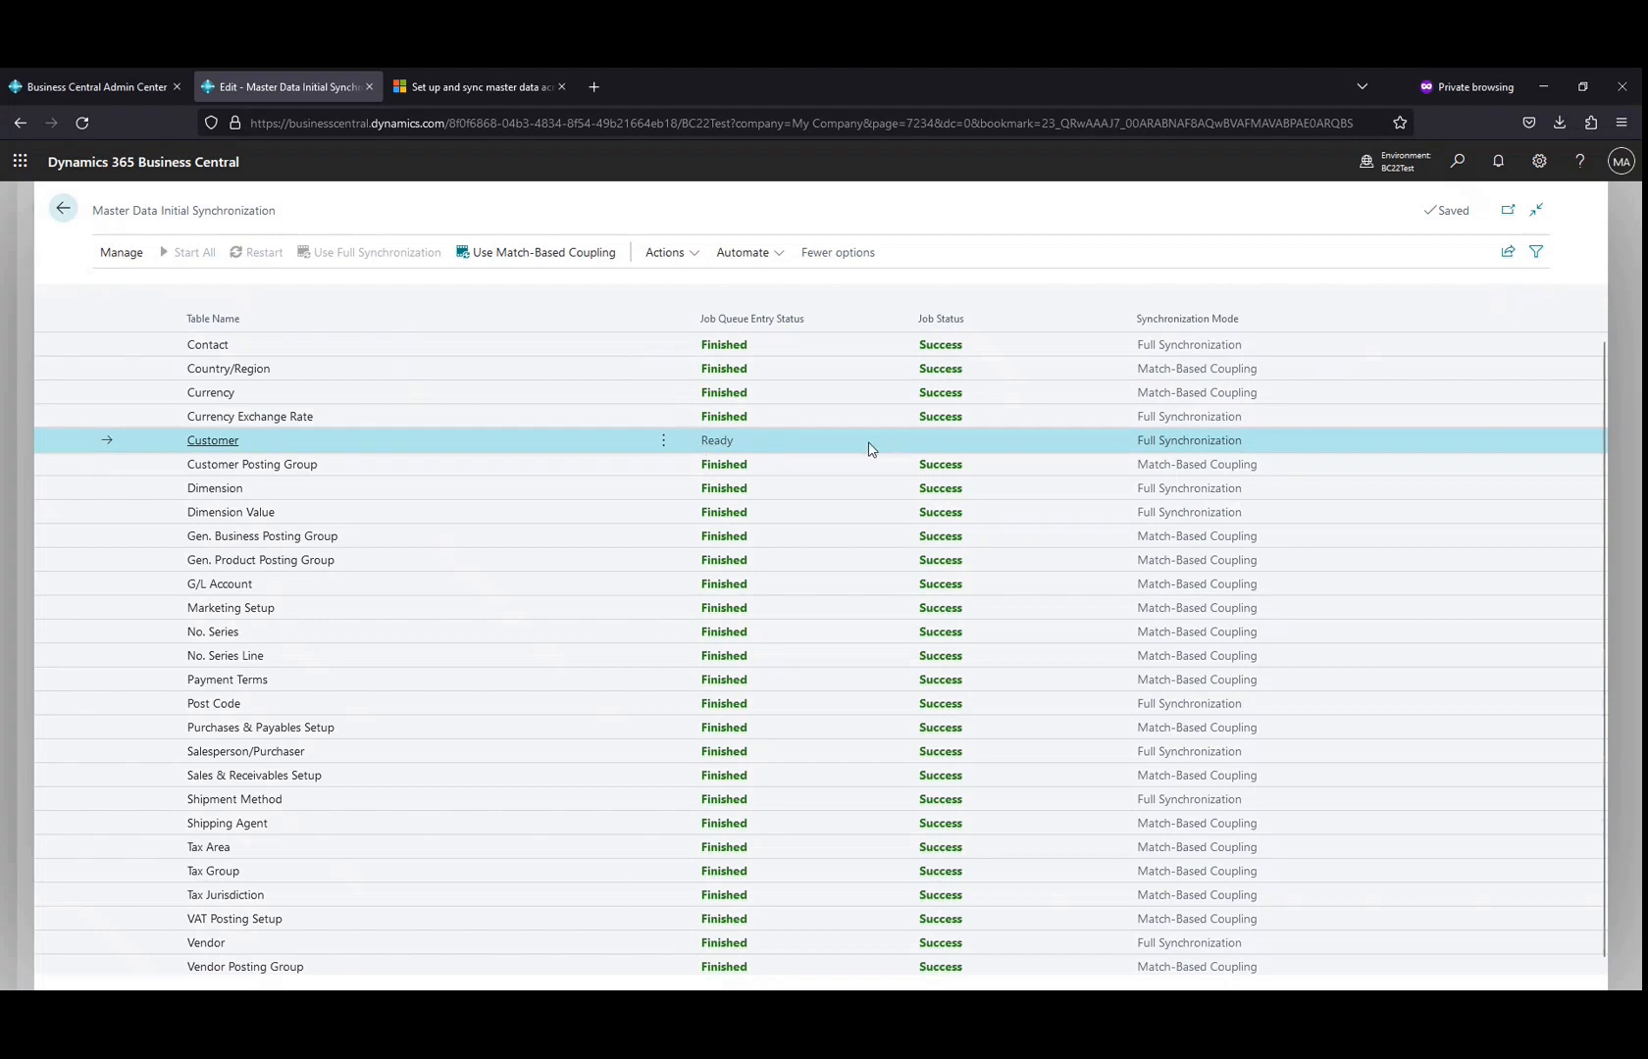
Reload the initial synchronization page, check the Customer table's updated status, and return to the My Company home page.
click(65, 210)
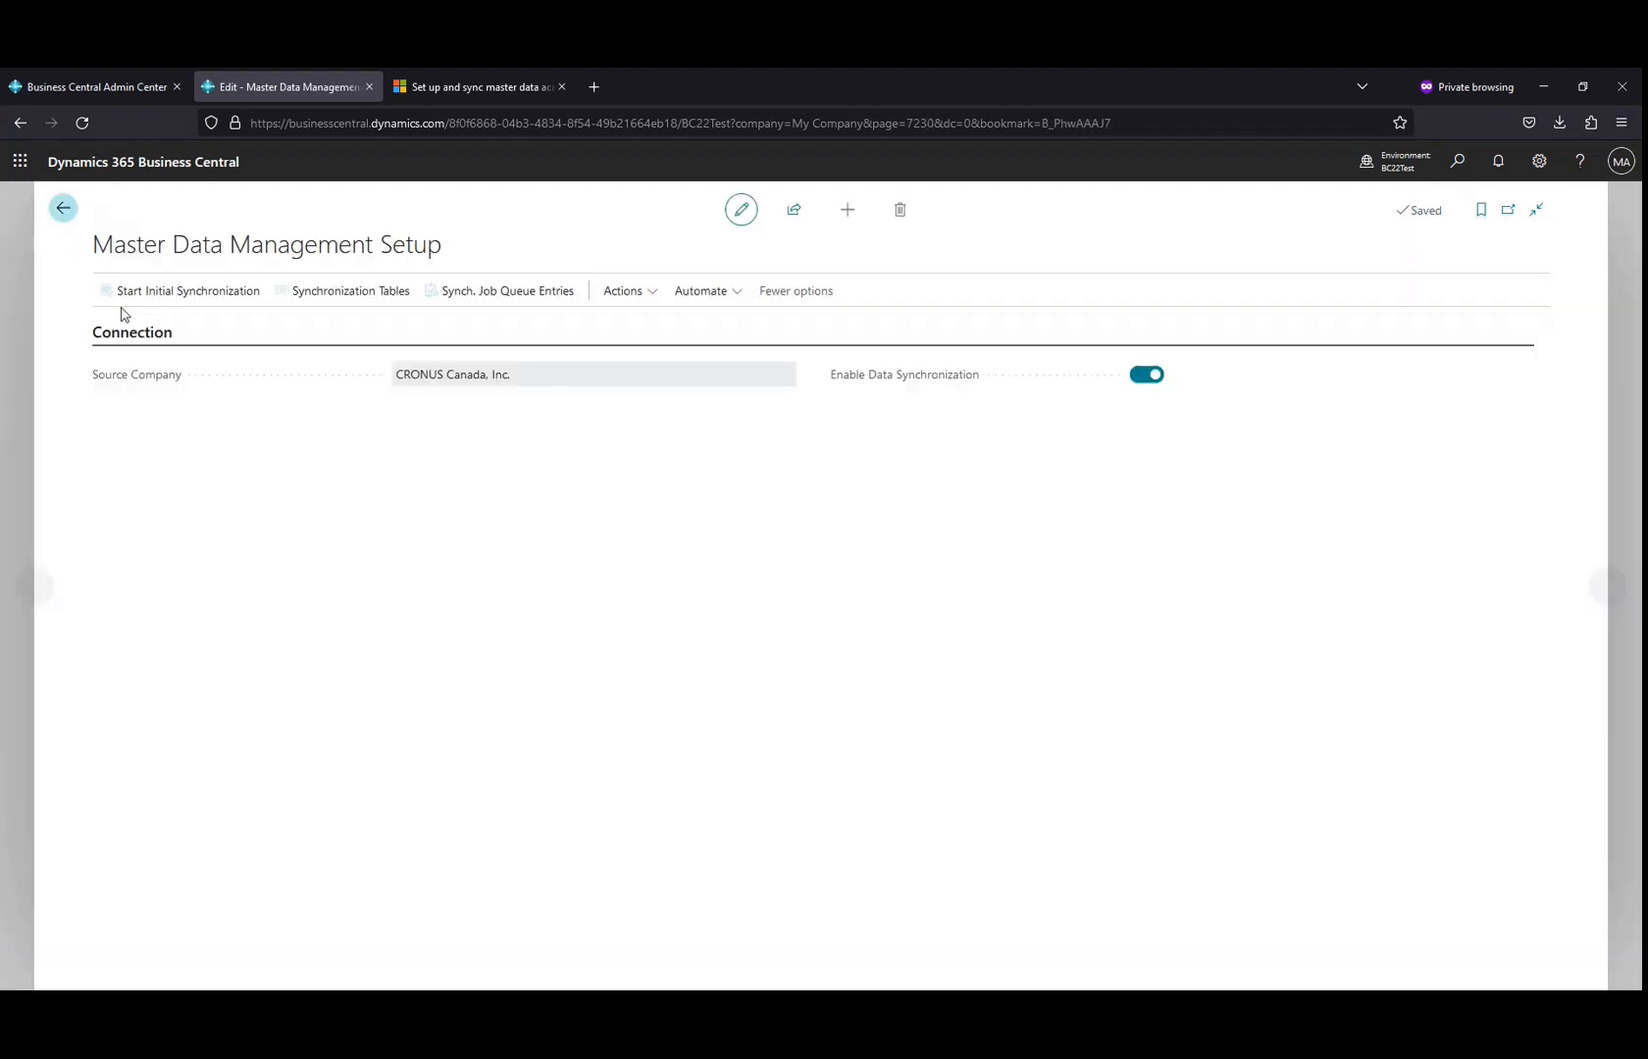
click(187, 291)
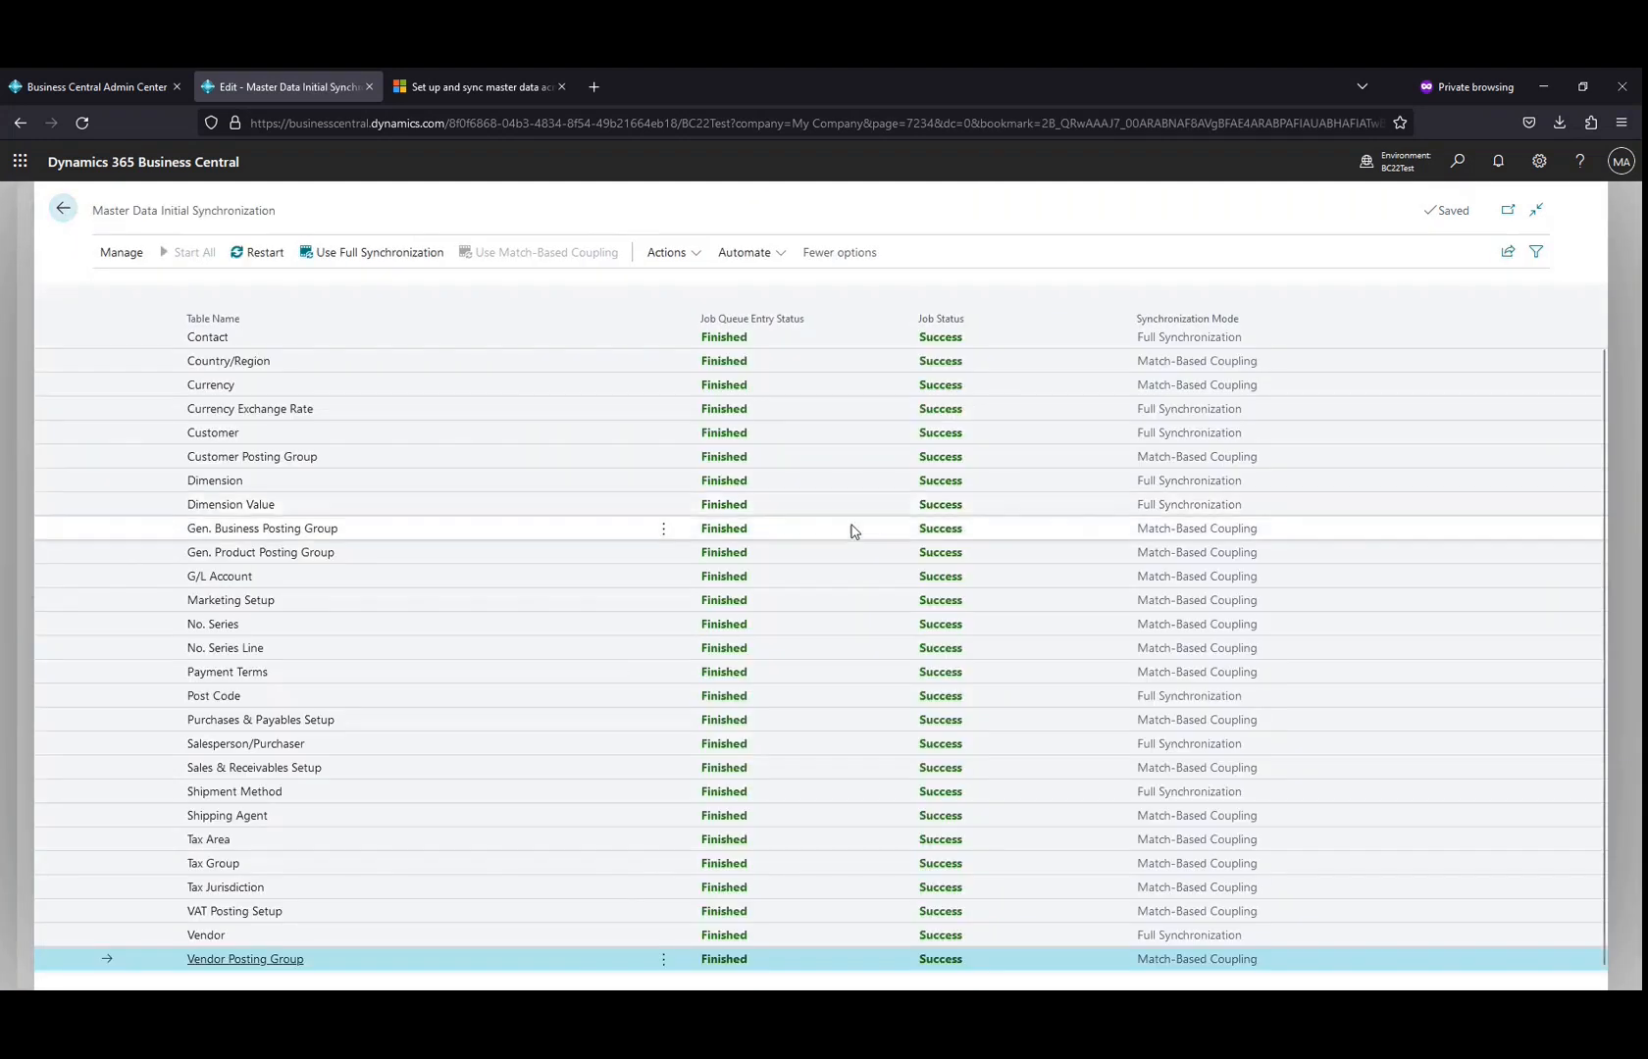
click(785, 443)
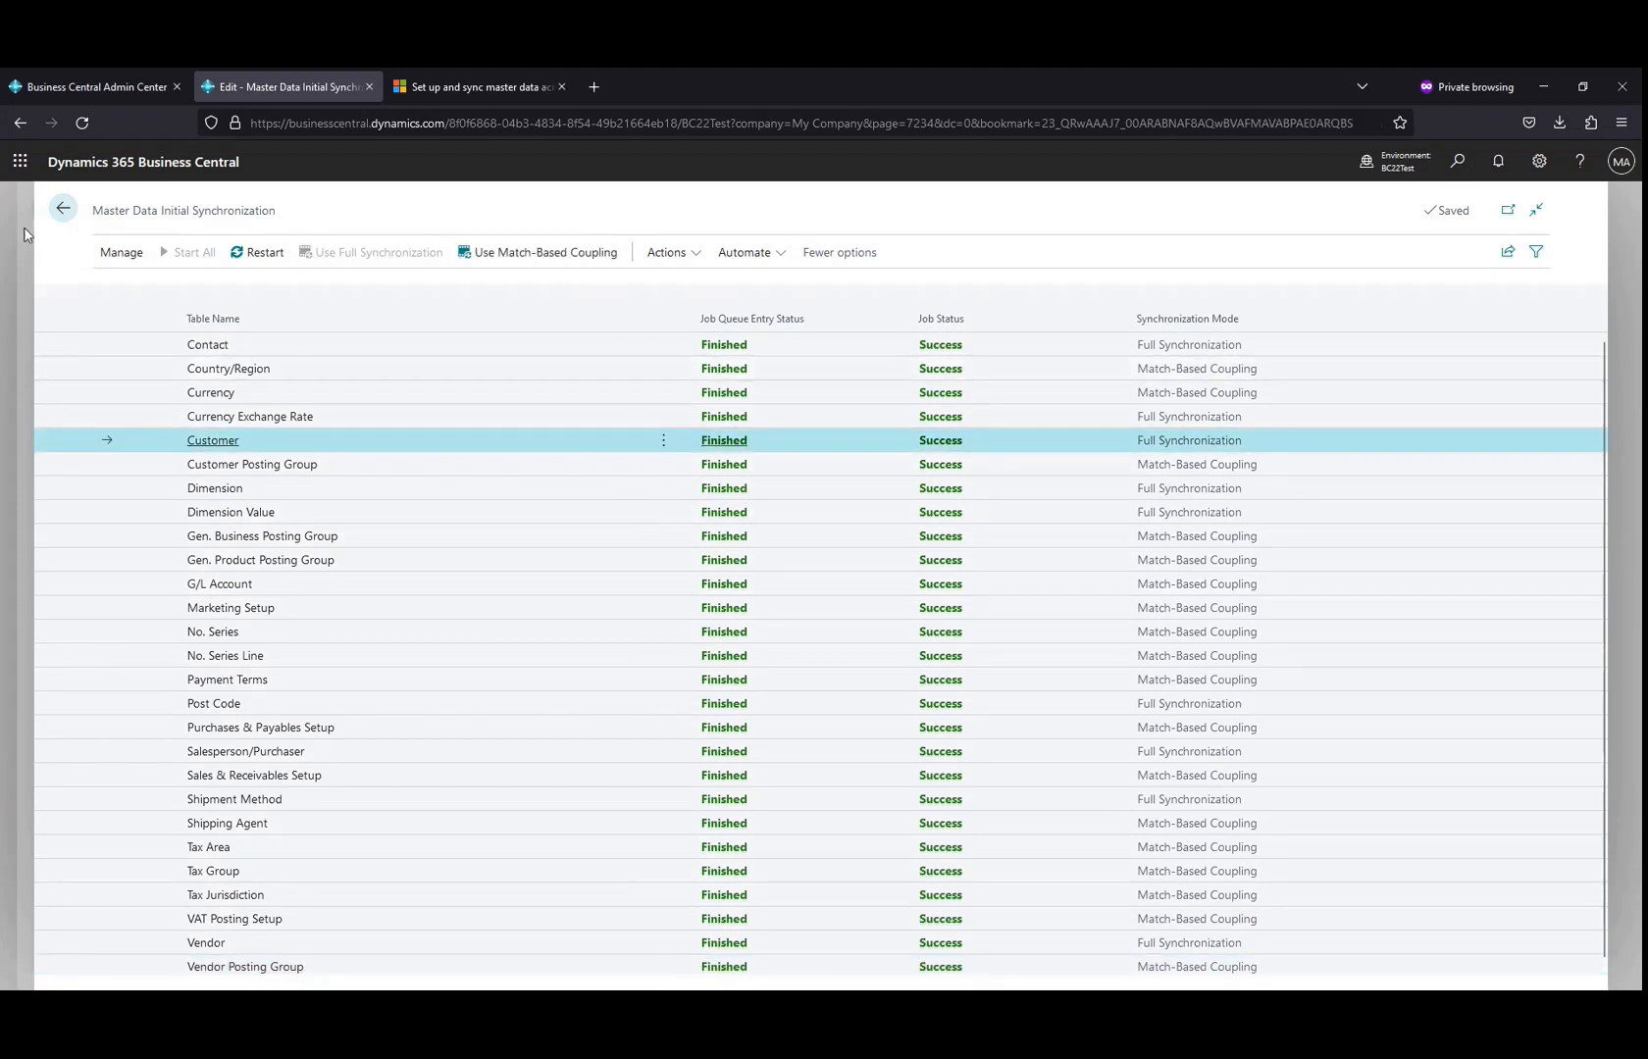
click(63, 207)
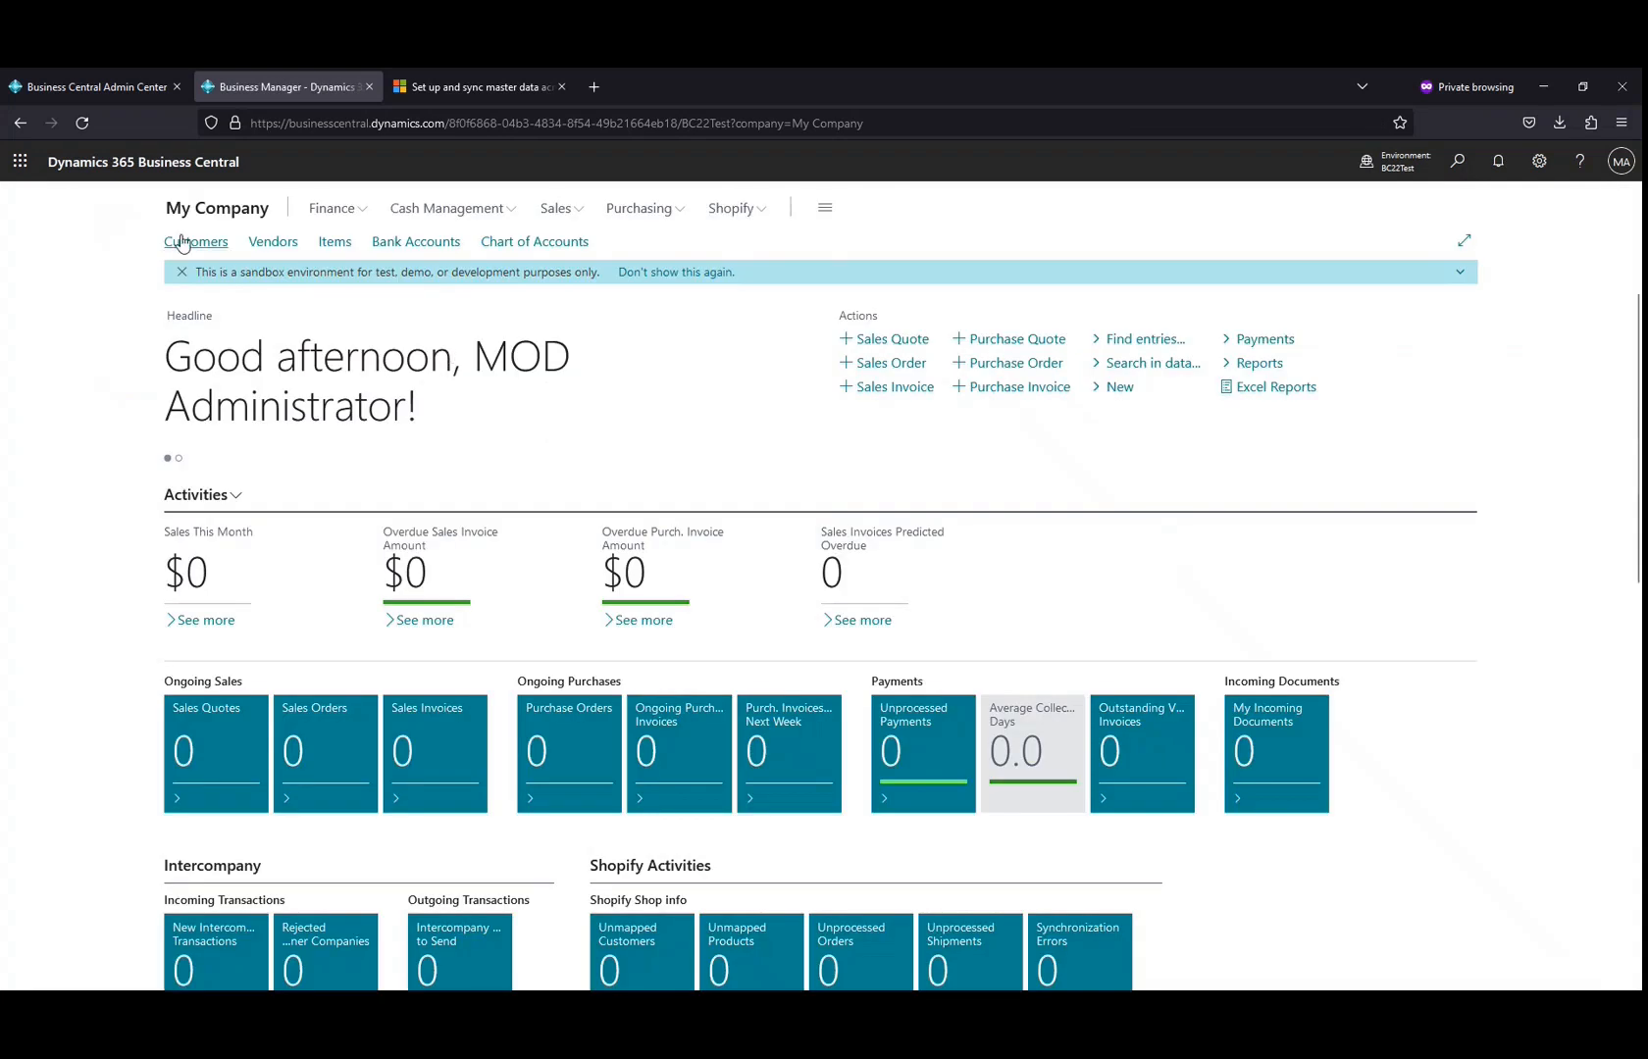
Review the synchronized records in My Company's customer and vendor lists, and return to the home page.
click(184, 243)
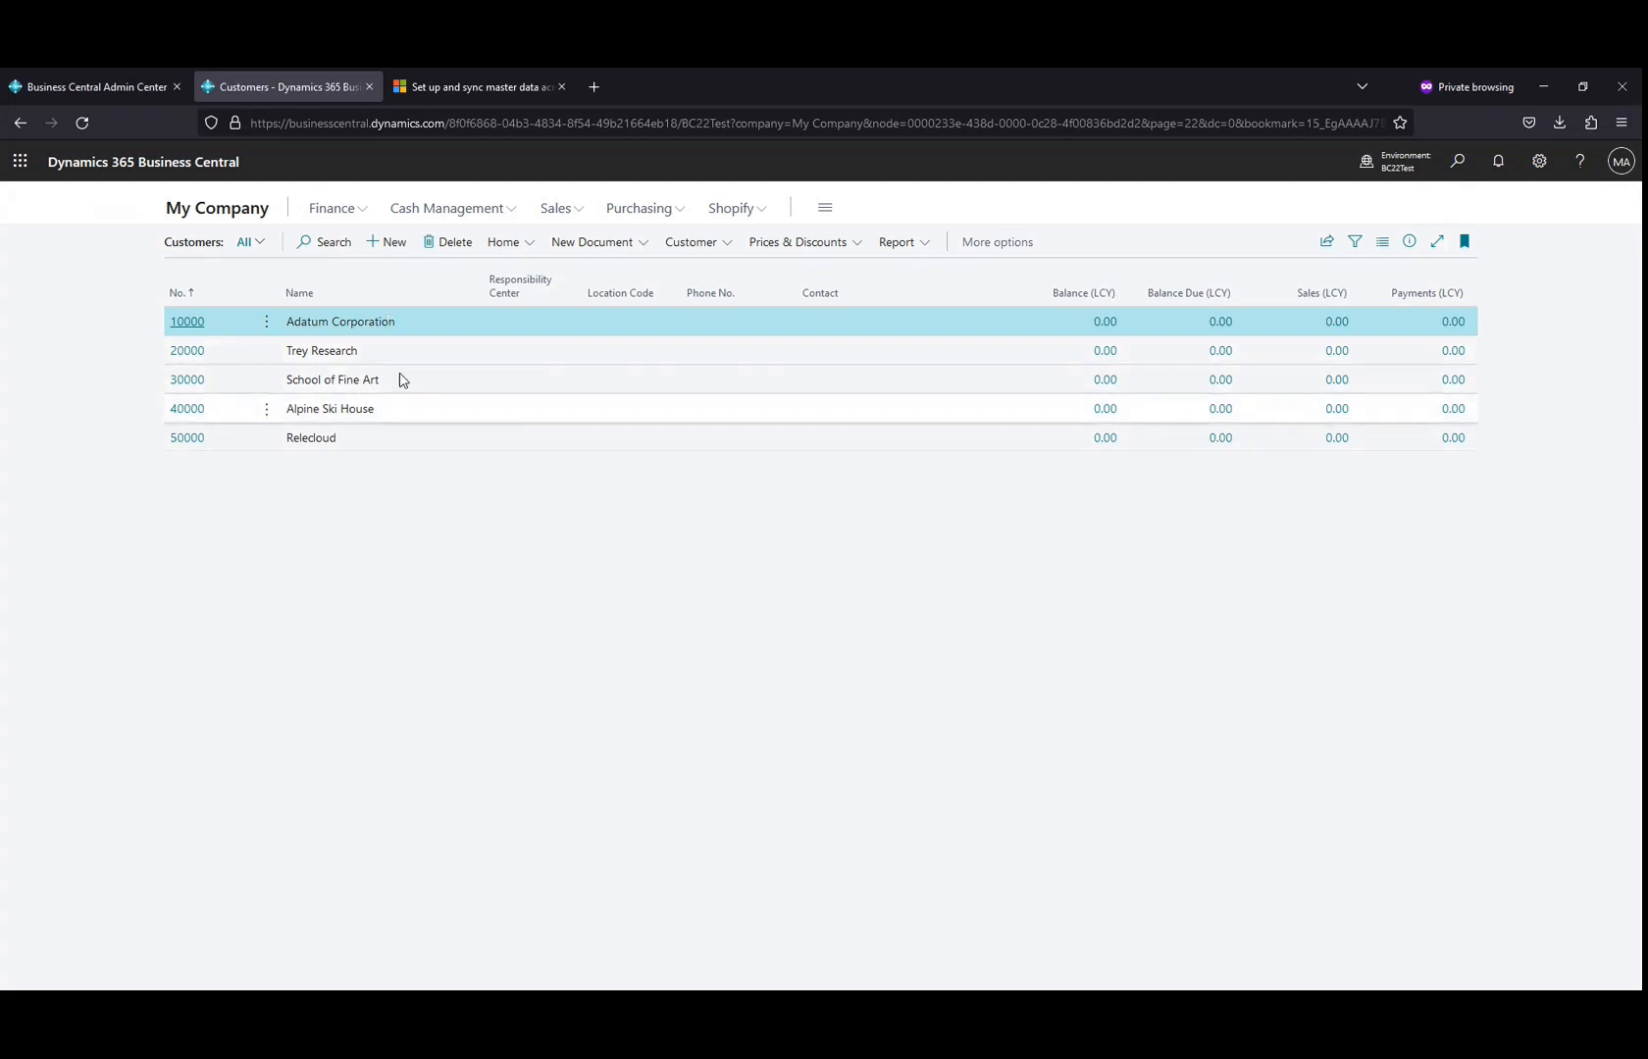
click(195, 216)
click(273, 245)
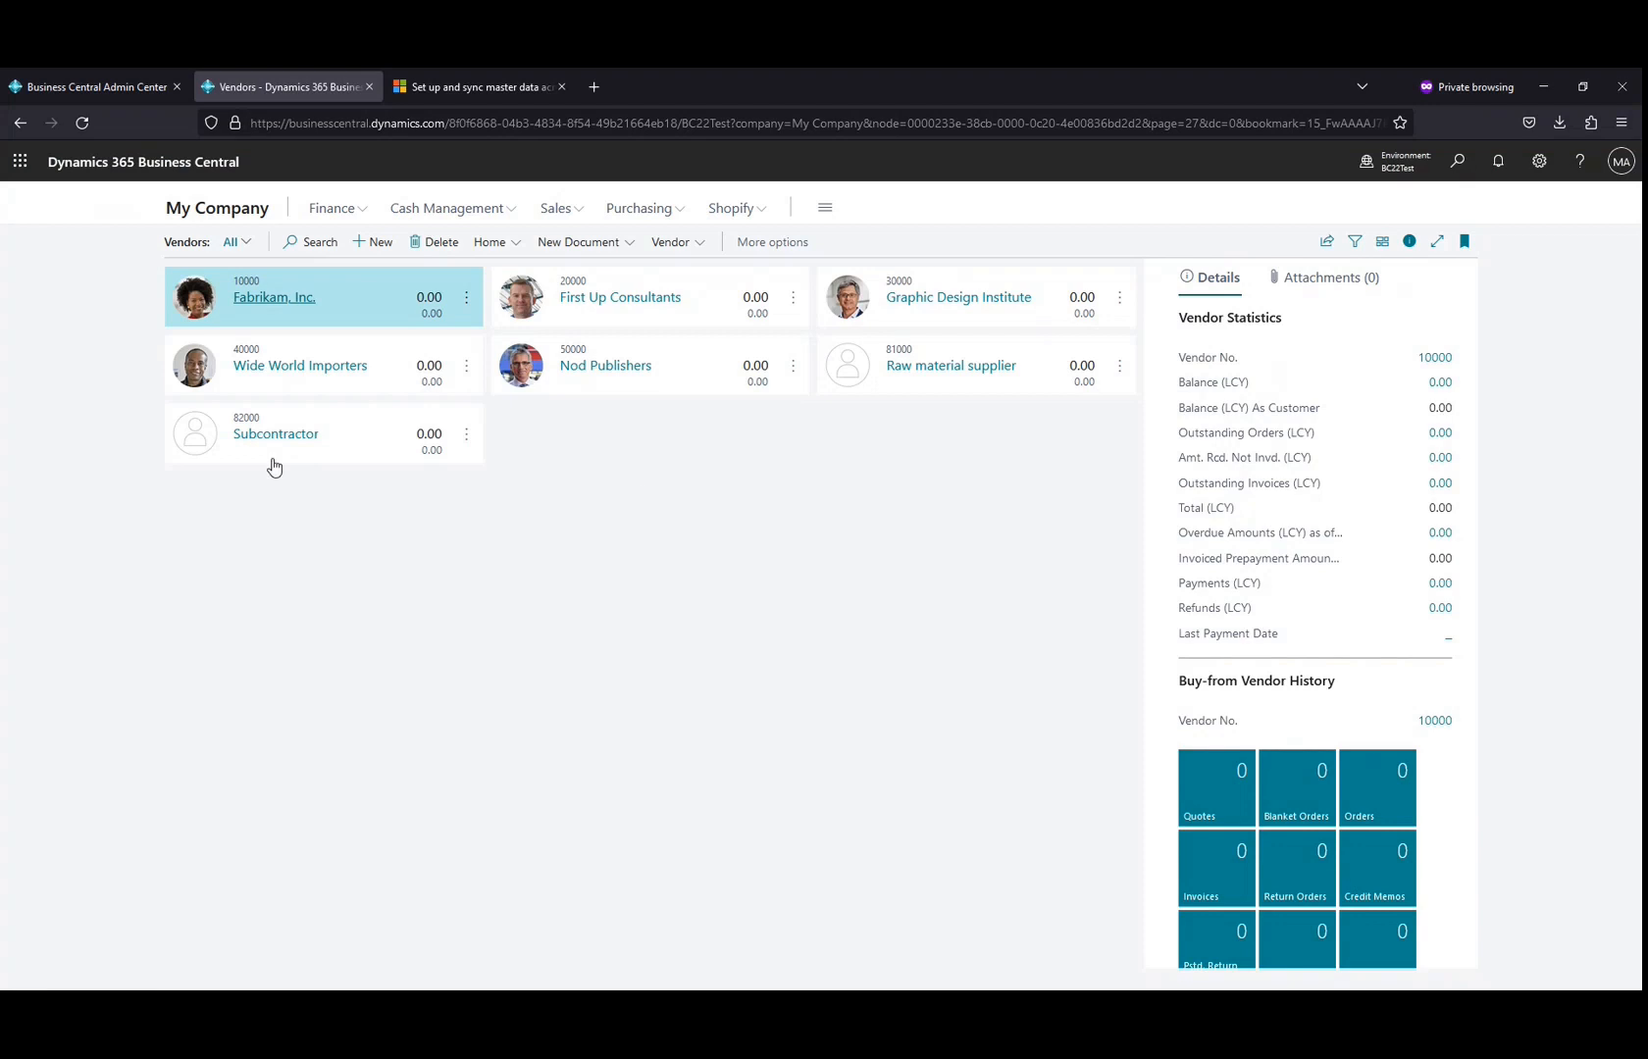
click(197, 209)
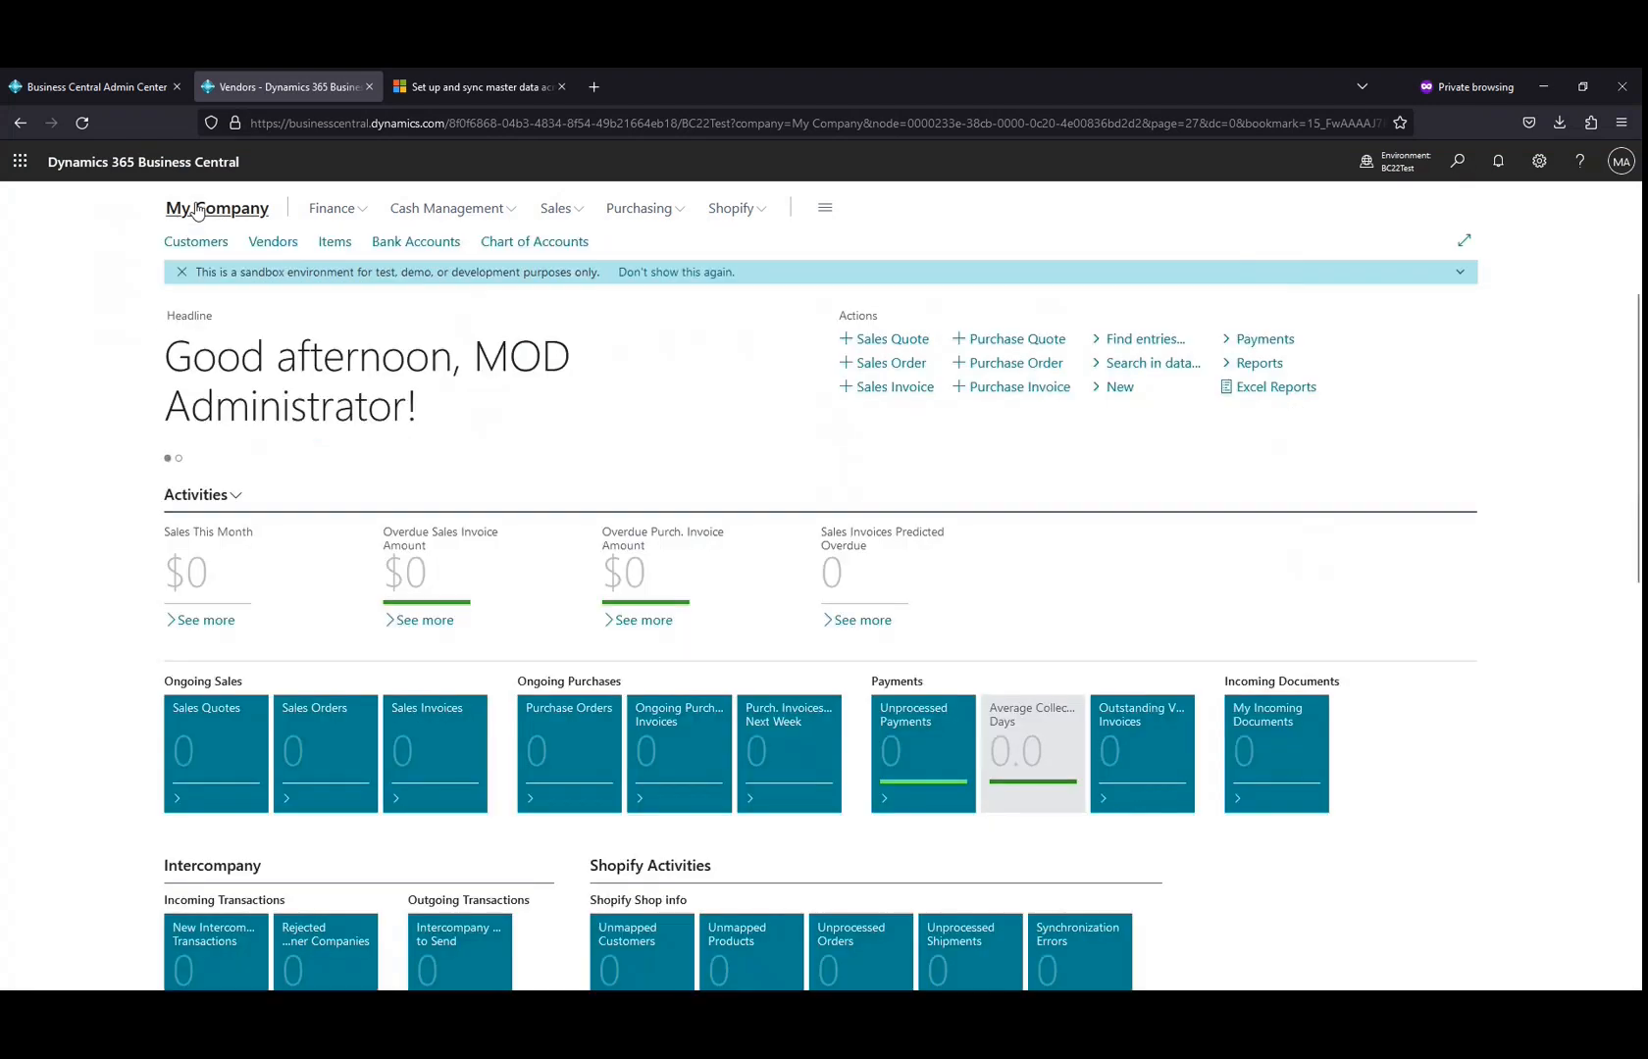